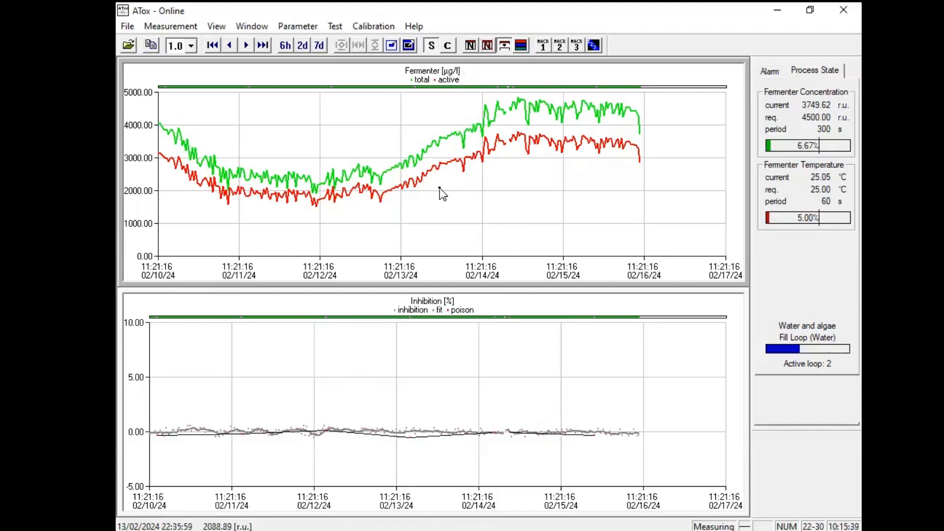
# - Cycle the upper graph through the temperature, nutrient dose rate, growth rate, sample concentration, both Genty and inhibition views
pyautogui.press('pagedown')
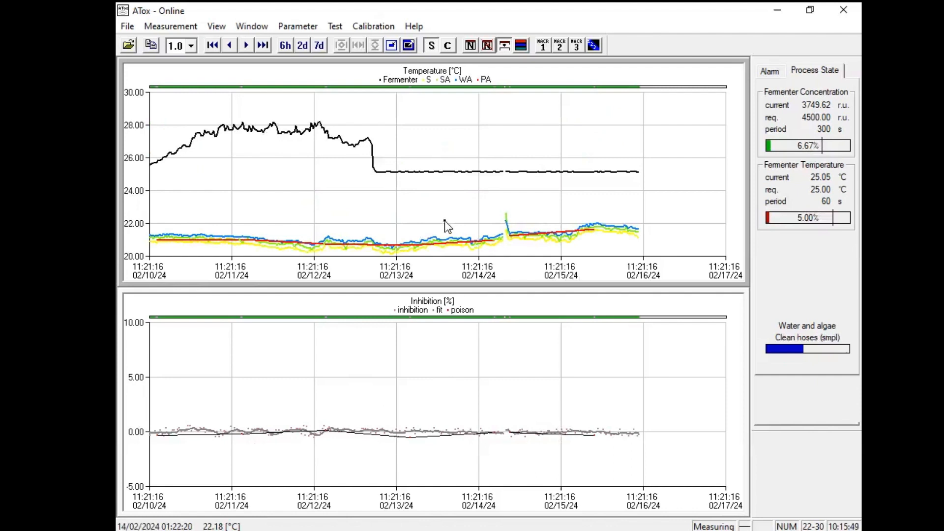
pyautogui.click(437, 199)
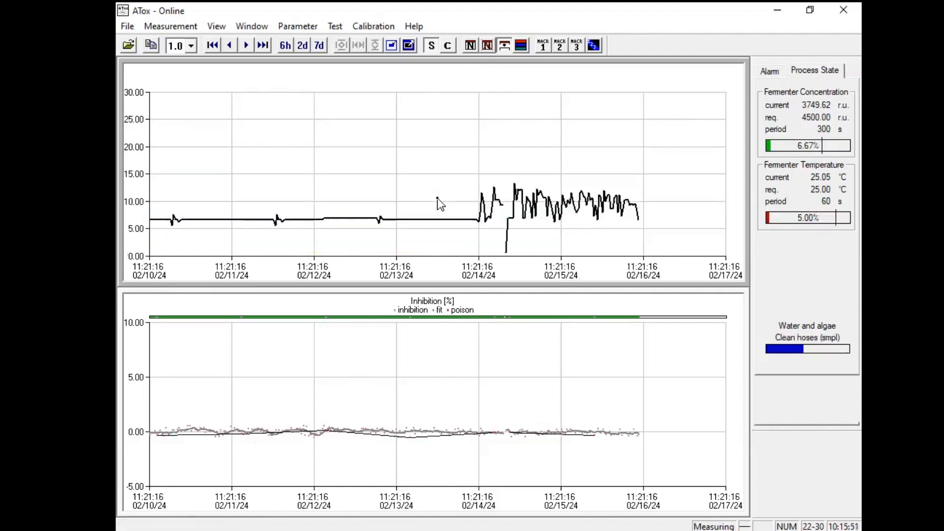
pyautogui.click(438, 198)
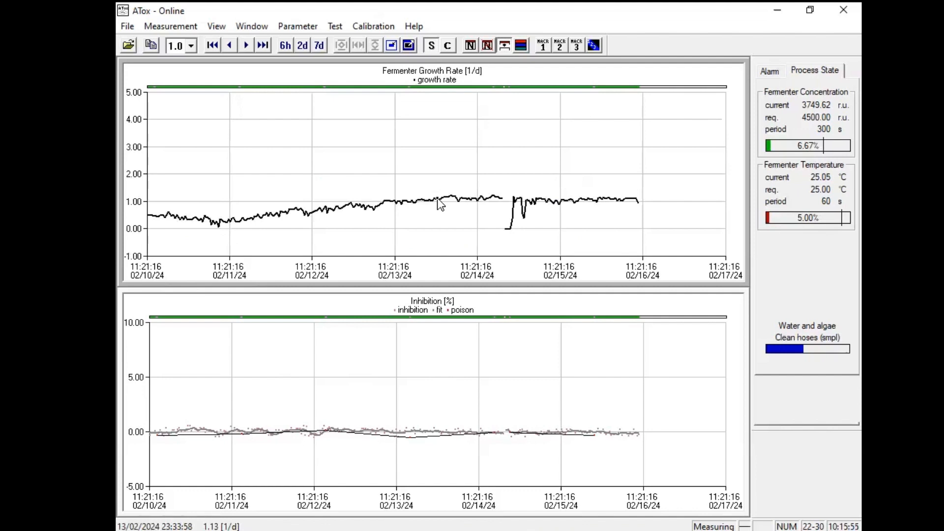
pyautogui.click(435, 198)
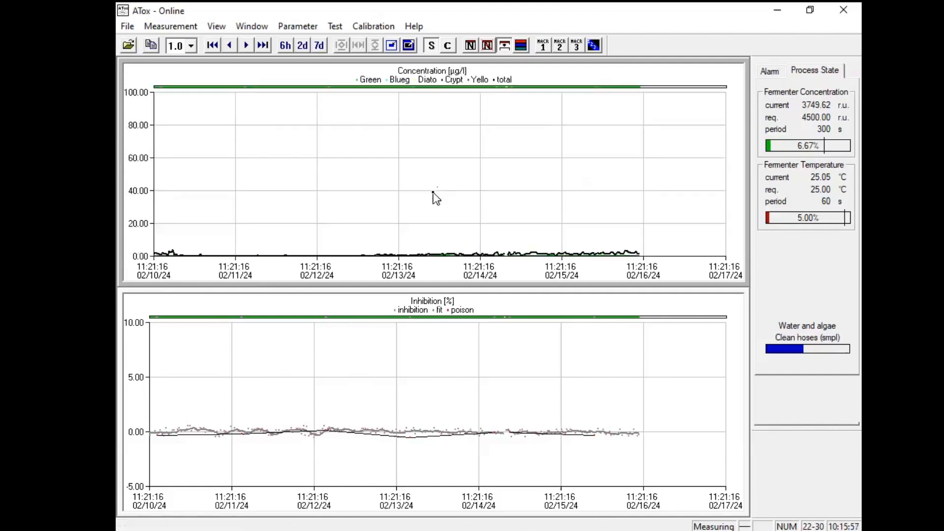
pyautogui.click(434, 193)
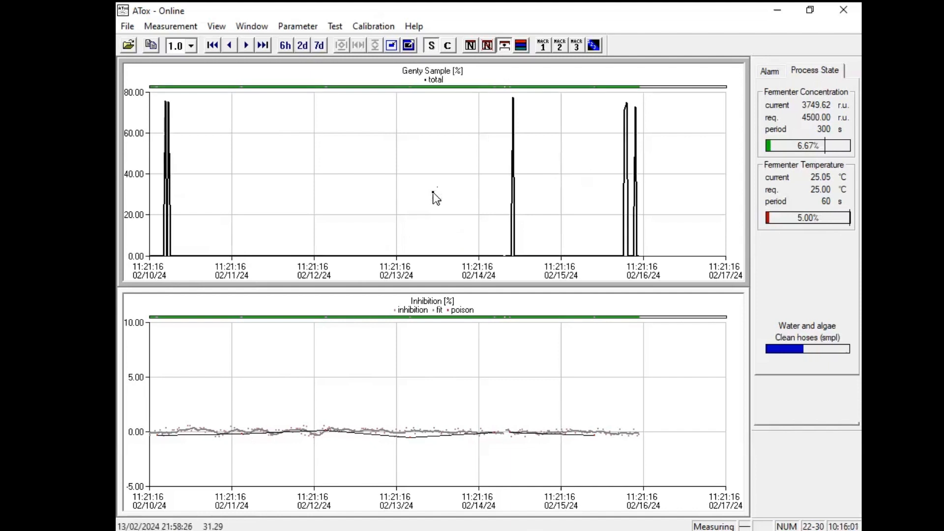
pyautogui.click(434, 193)
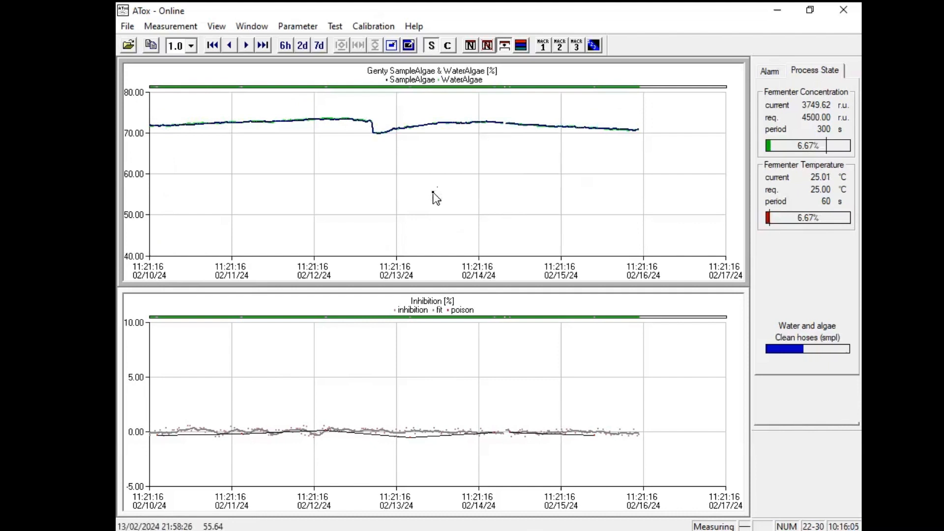
pyautogui.click(433, 193)
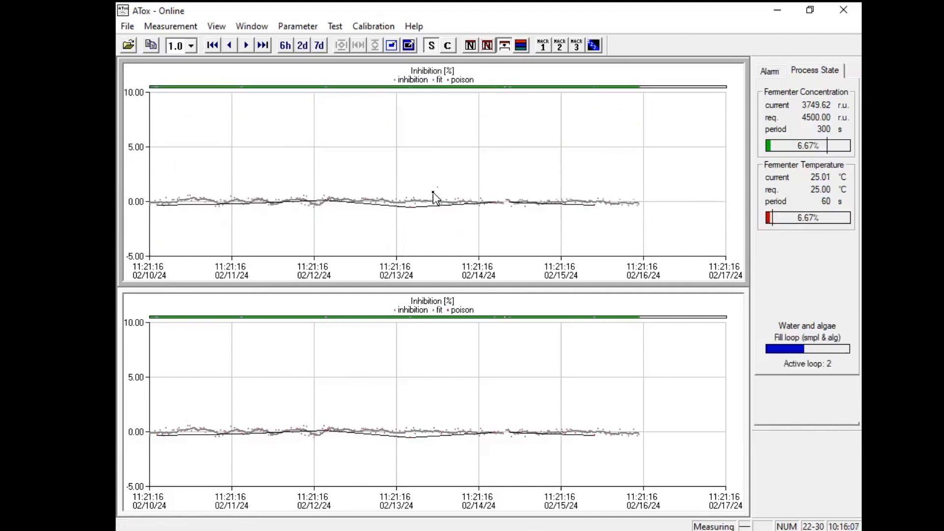
# - Set the upper graph's type directly to Fermenter
pyautogui.rightClick(433, 194)
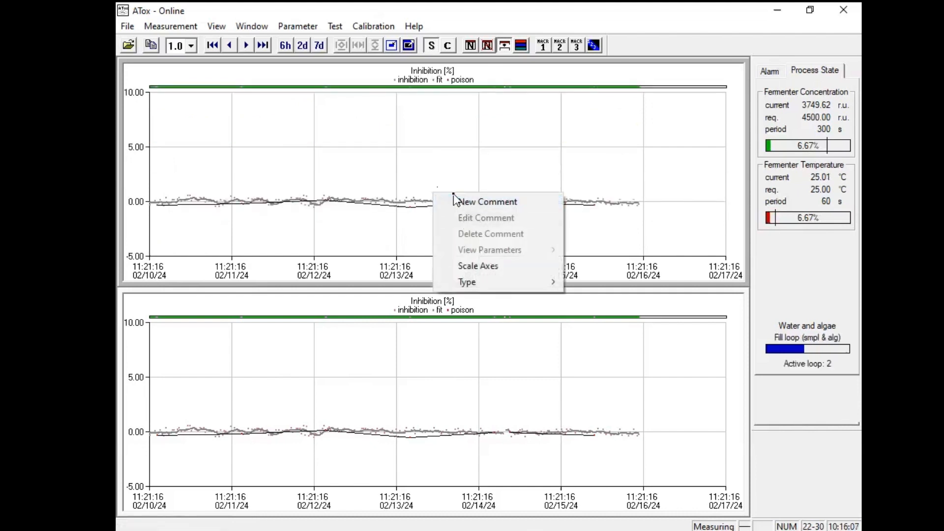
pyautogui.moveTo(479, 281)
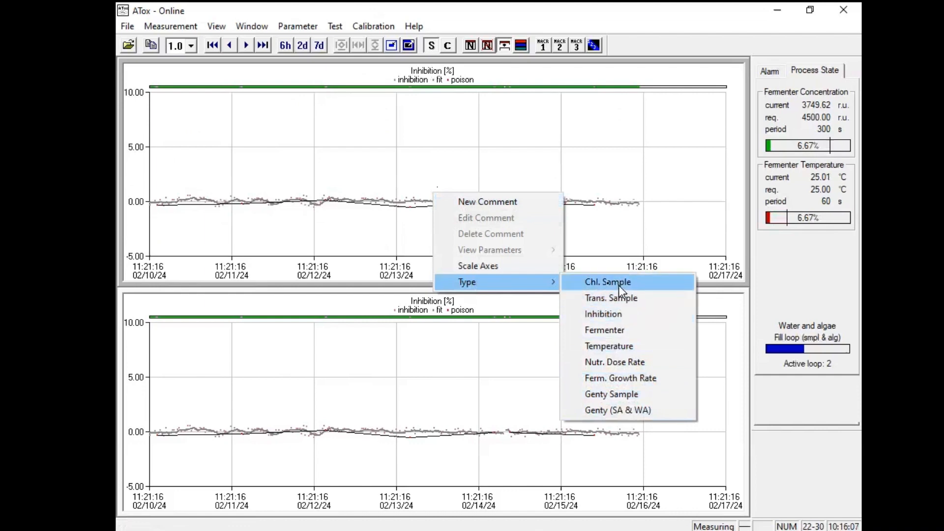
pyautogui.click(609, 333)
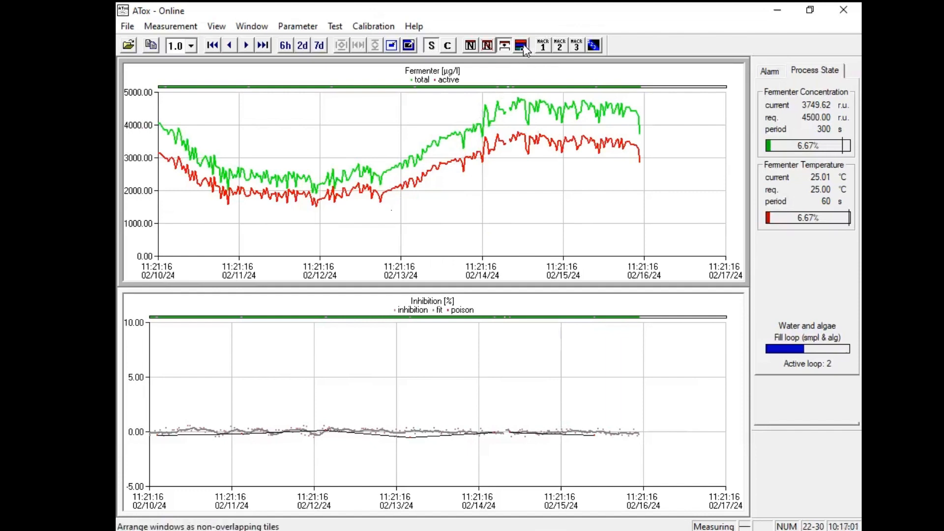
# - Add a new graph window and tile all graph windows without overlap
pyautogui.click(471, 47)
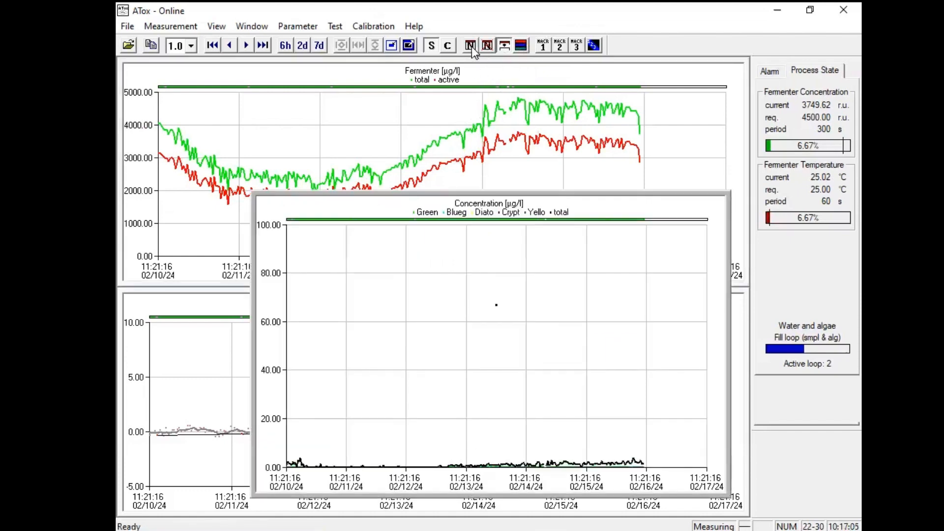
pyautogui.click(521, 46)
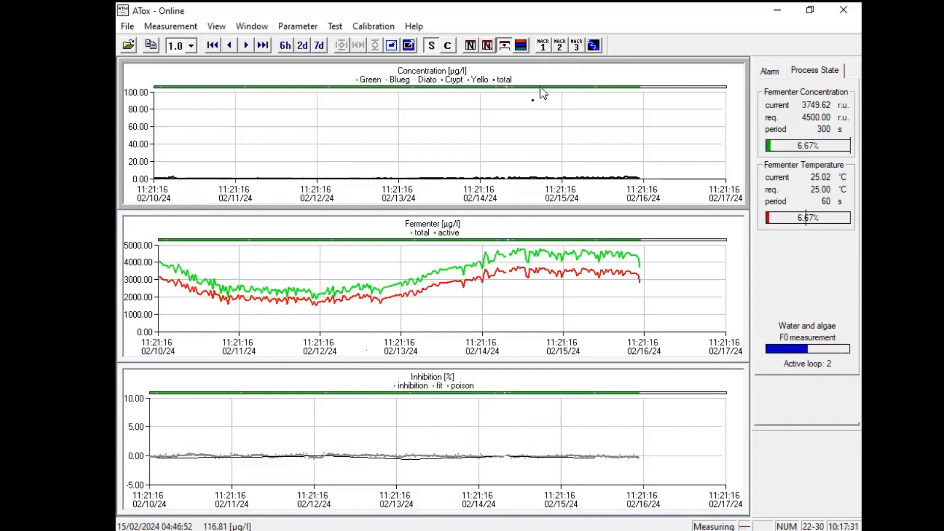
# - Apply the macro 1, macro 2 and macro 3 window layouts in turn, and show the Alarm status
pyautogui.click(543, 48)
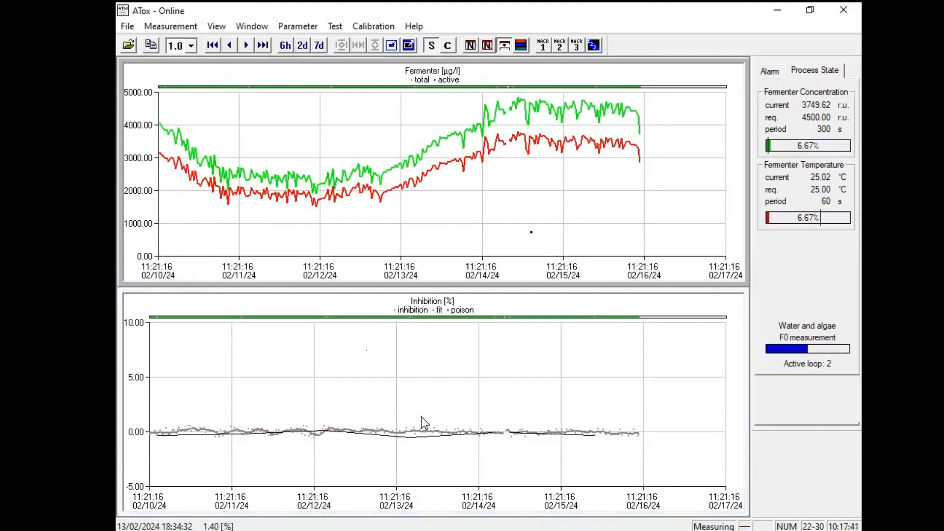
pyautogui.click(561, 46)
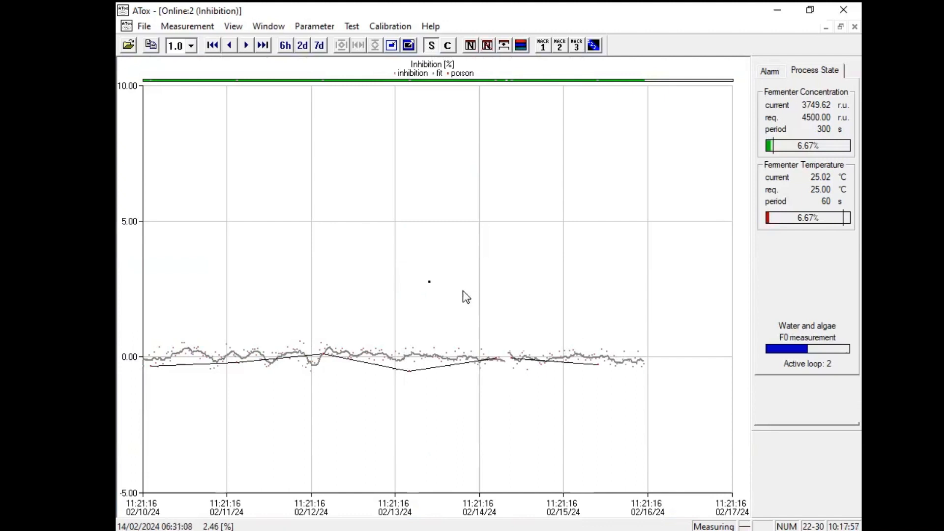
pyautogui.click(579, 48)
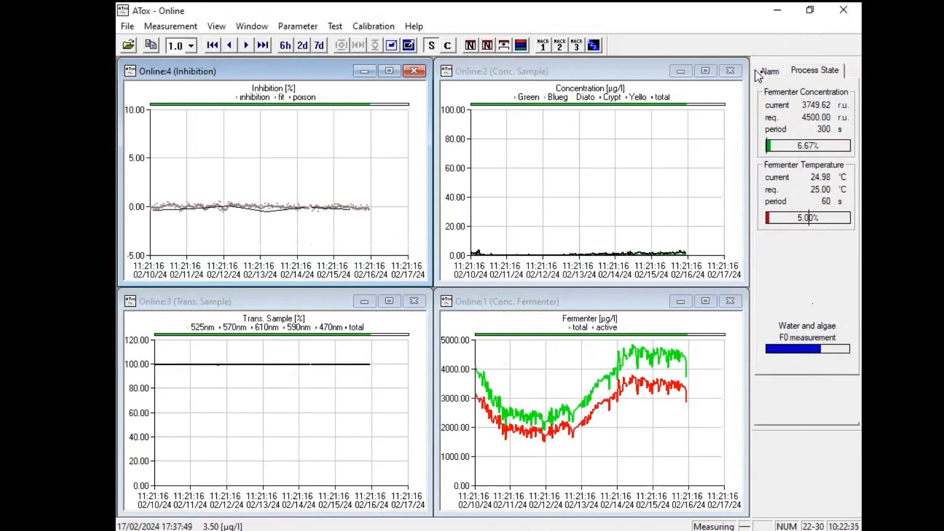
pyautogui.click(767, 72)
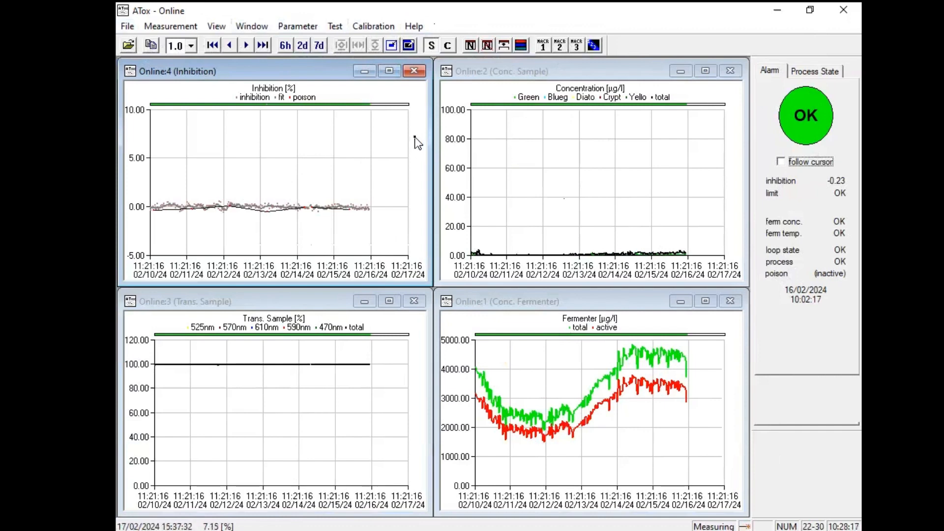
# - Show the graphs over 6 hours, over 2 days and zoomed out one level, ending the range at the latest data
pyautogui.click(285, 45)
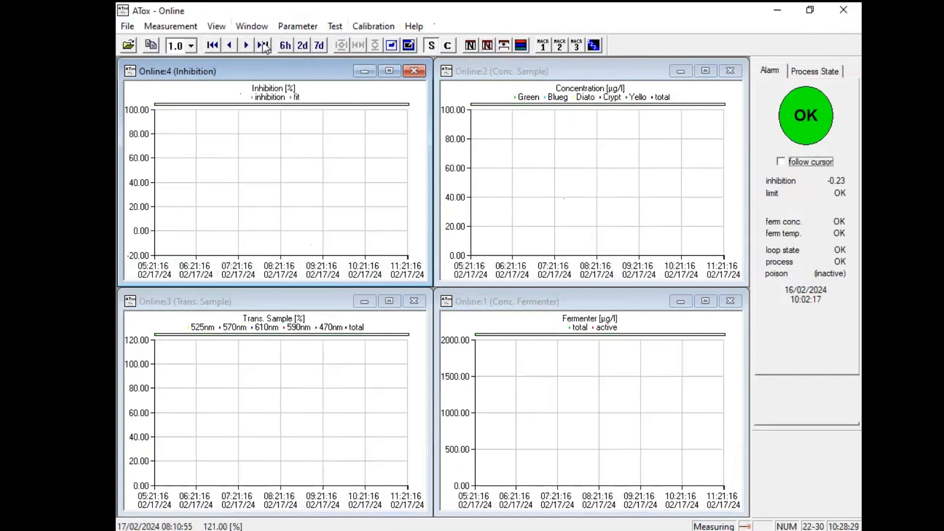
pyautogui.click(264, 45)
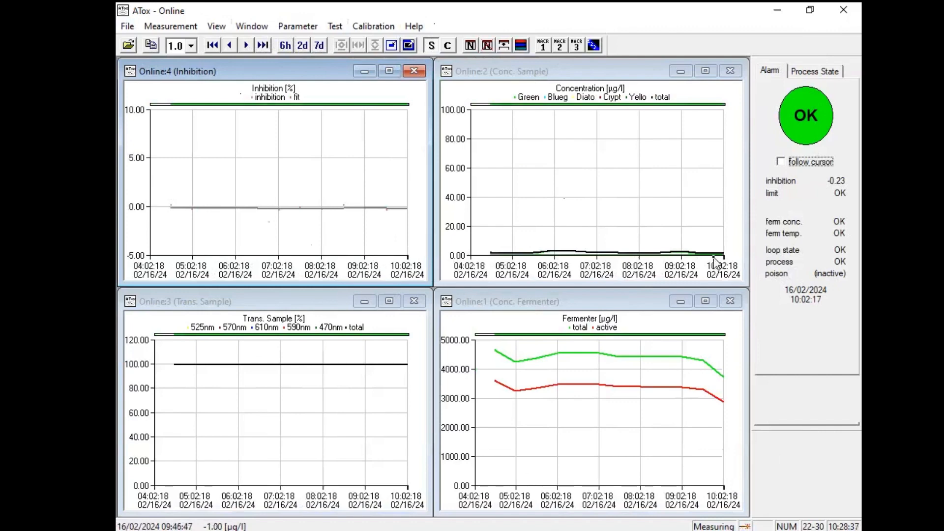
pyautogui.click(301, 43)
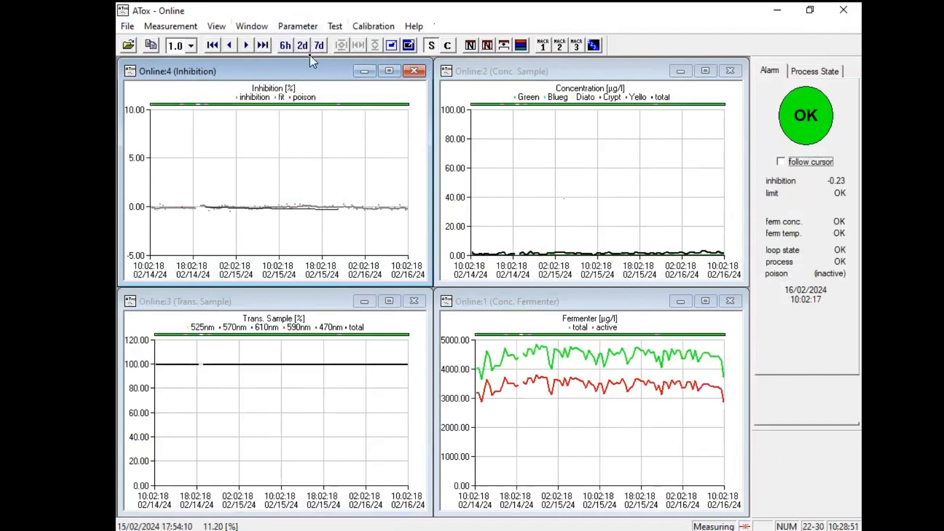
pyautogui.click(408, 47)
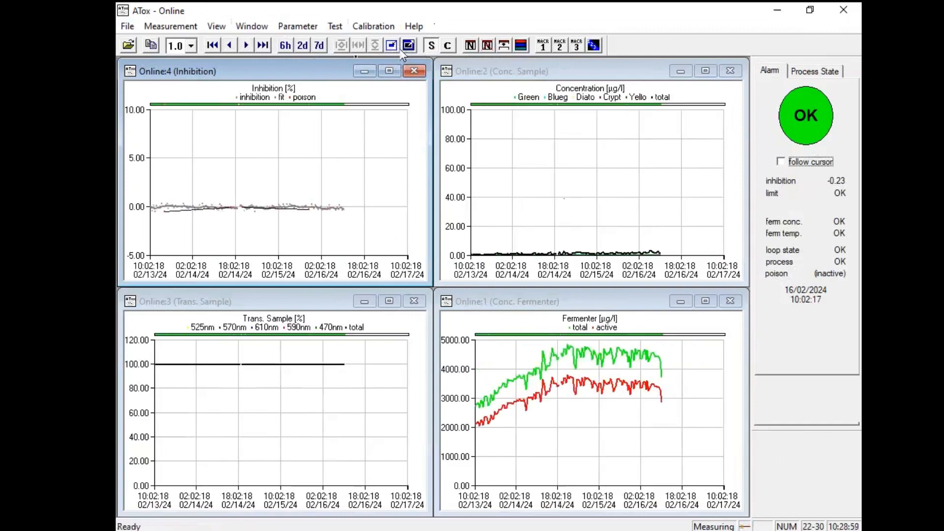
pyautogui.click(264, 47)
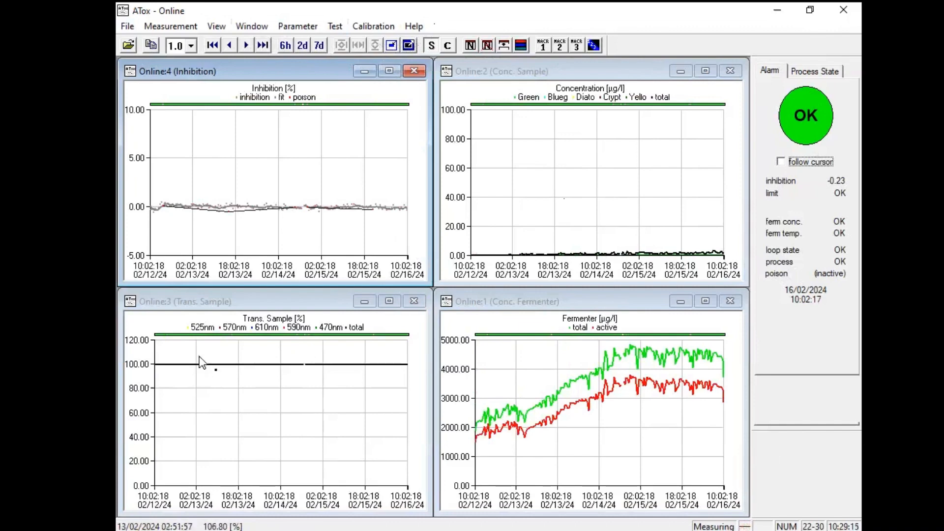
# - Switch the Trans. Sample graph to the fermenter view and set its type back to Trans. Sample
pyautogui.click(232, 372)
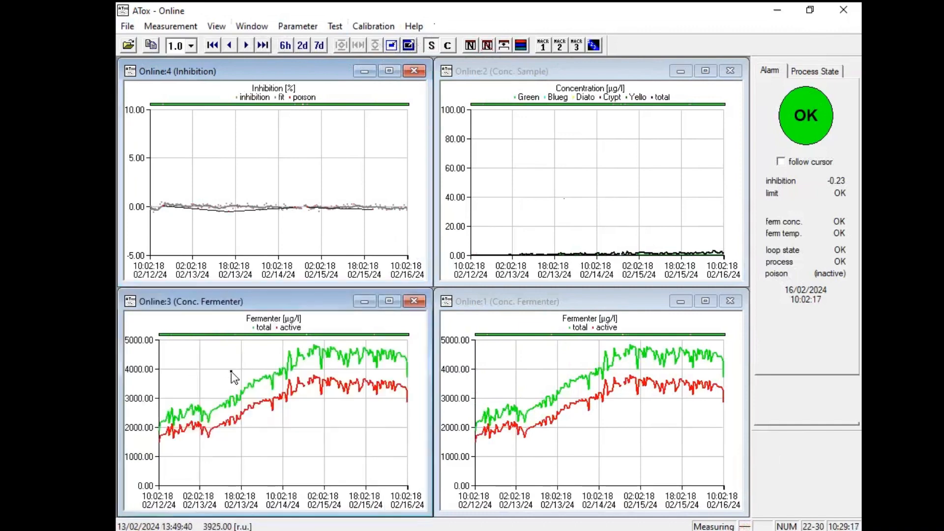
pyautogui.rightClick(230, 372)
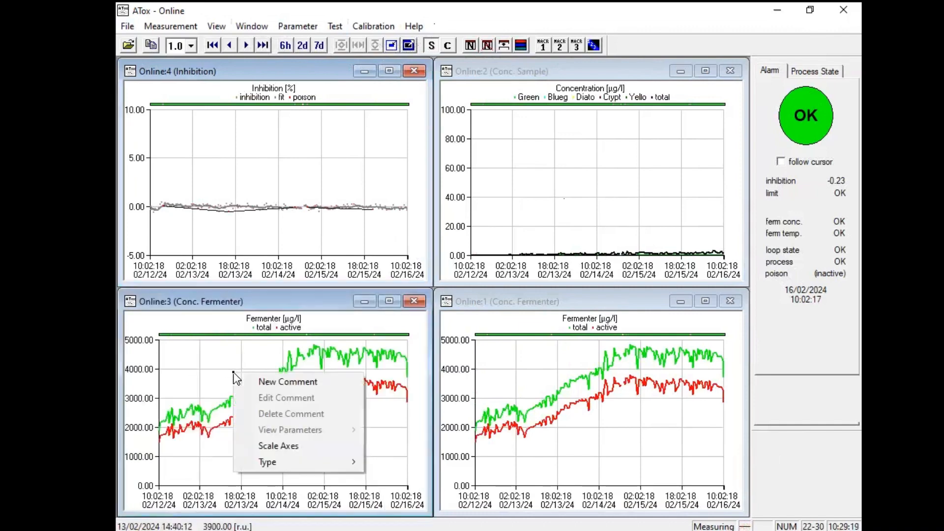
pyautogui.moveTo(280, 461)
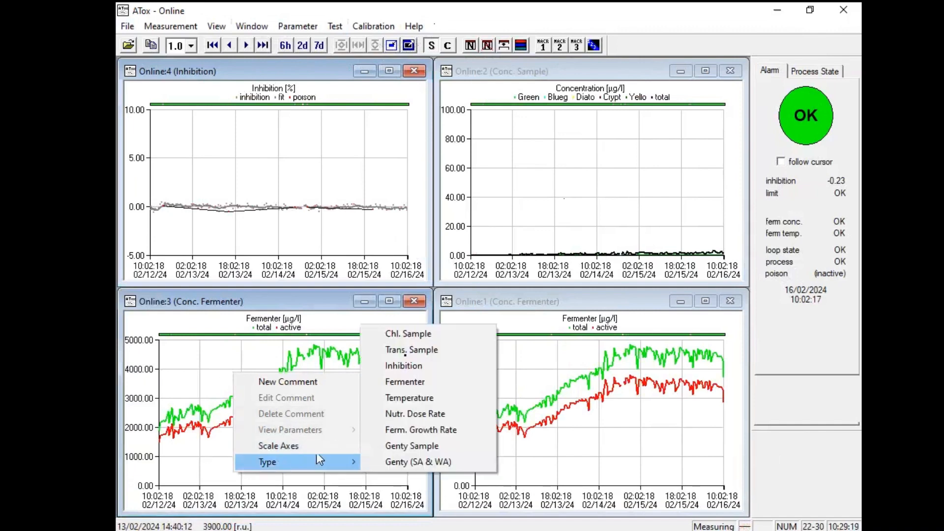
pyautogui.click(407, 353)
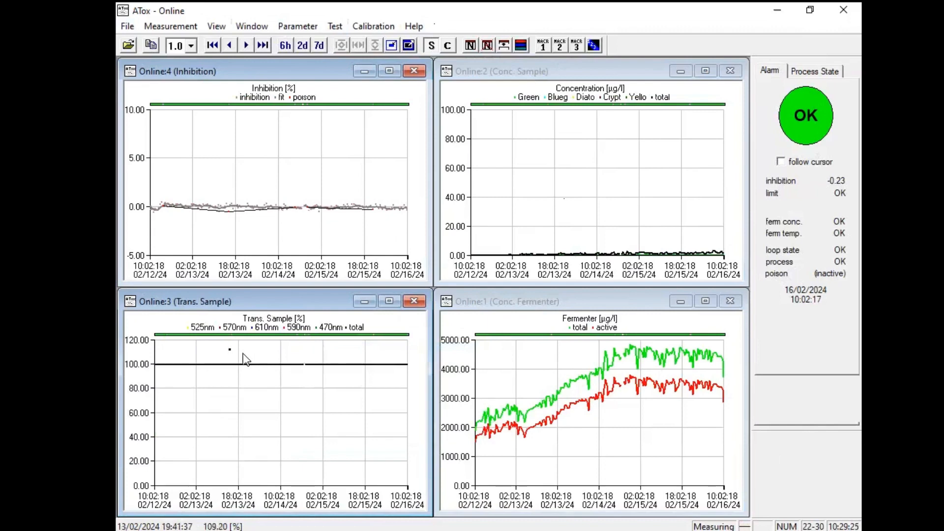
# - Zoom the Trans. Sample graph vertically around the 100% line to an 80–120 range, and restore its standard scale
pyautogui.moveTo(220, 349); pyautogui.dragTo(370, 379)
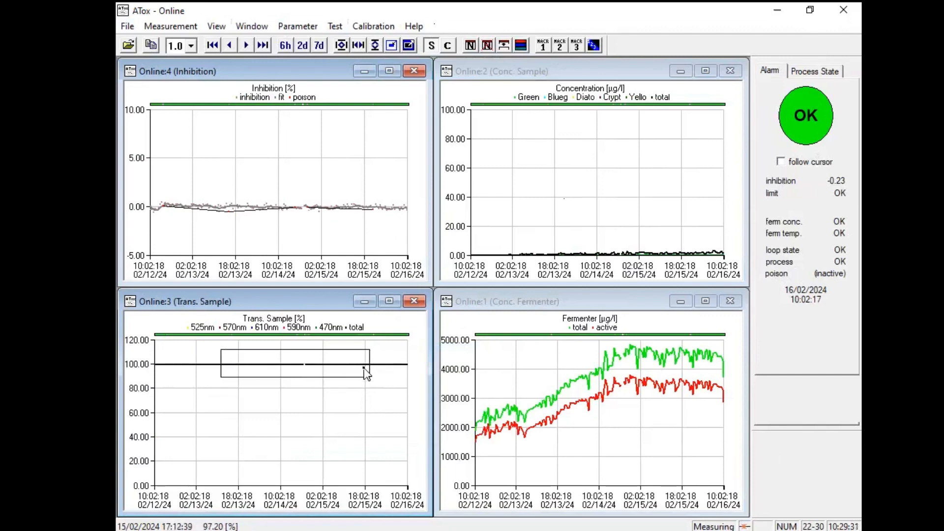
pyautogui.click(375, 47)
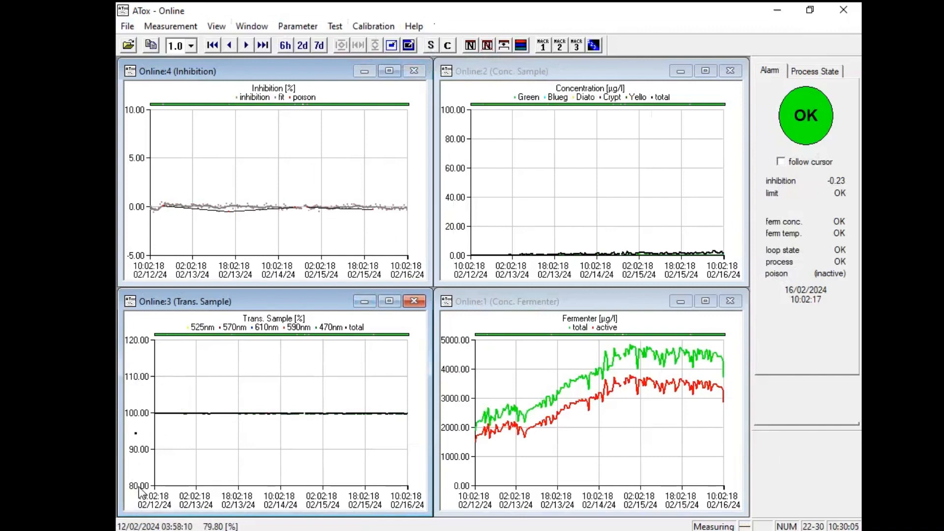
pyautogui.click(434, 45)
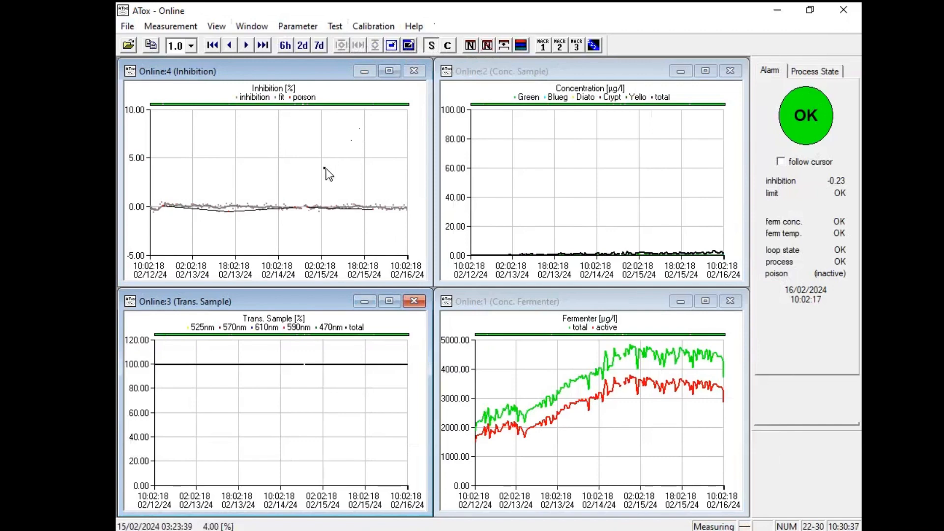
pyautogui.click(432, 47)
# - Turn on the display of comments and add the comment "Test mode" to the Inhibition graph at 16/02/2024 02:00:25
pyautogui.click(450, 47)
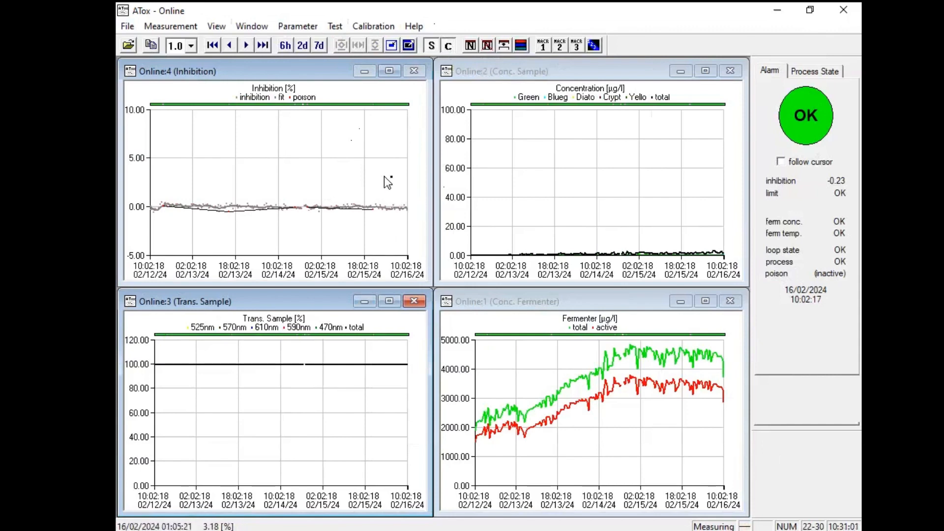
pyautogui.rightClick(386, 148)
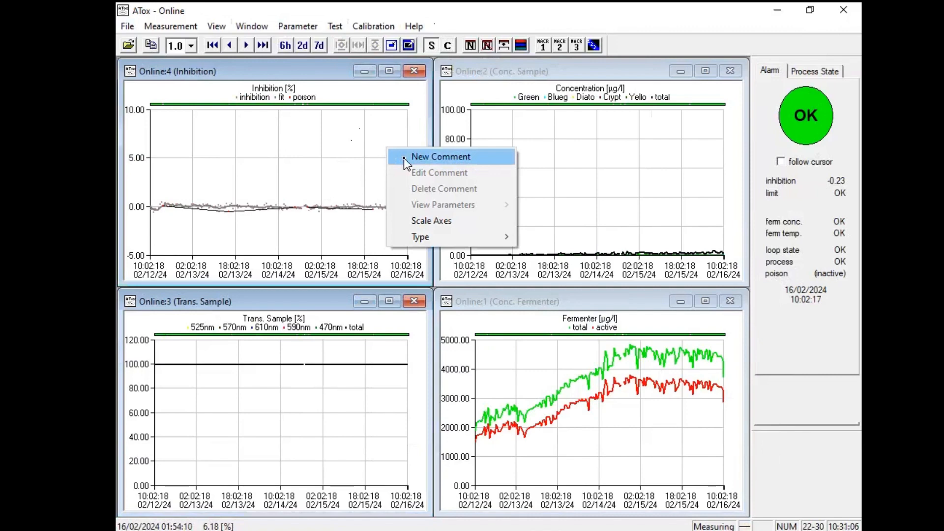
pyautogui.click(404, 158)
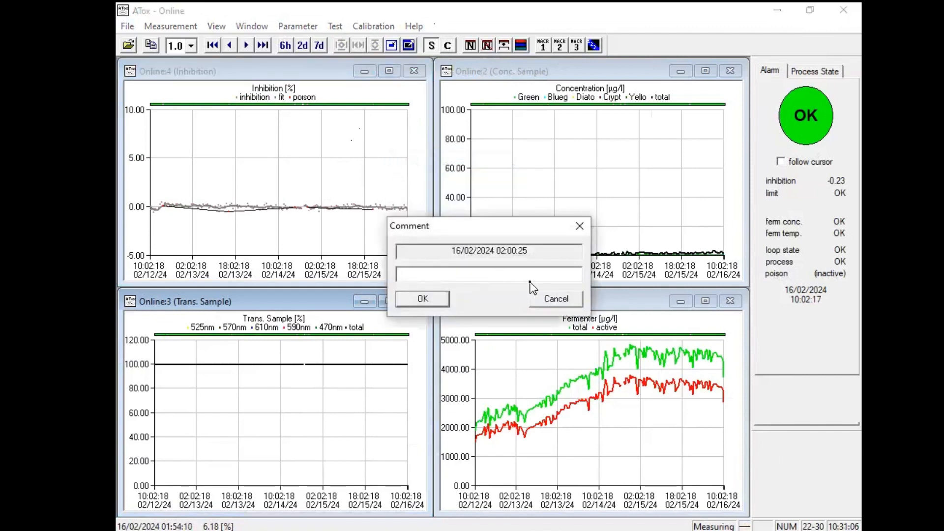
pyautogui.write('Florian')
pyautogui.press('BackSpace')
pyautogui.press('BackSpace')
pyautogui.press('BackSpace')
pyautogui.press('BackSpace')
pyautogui.write('Test mod')
pyautogui.click(434, 303)
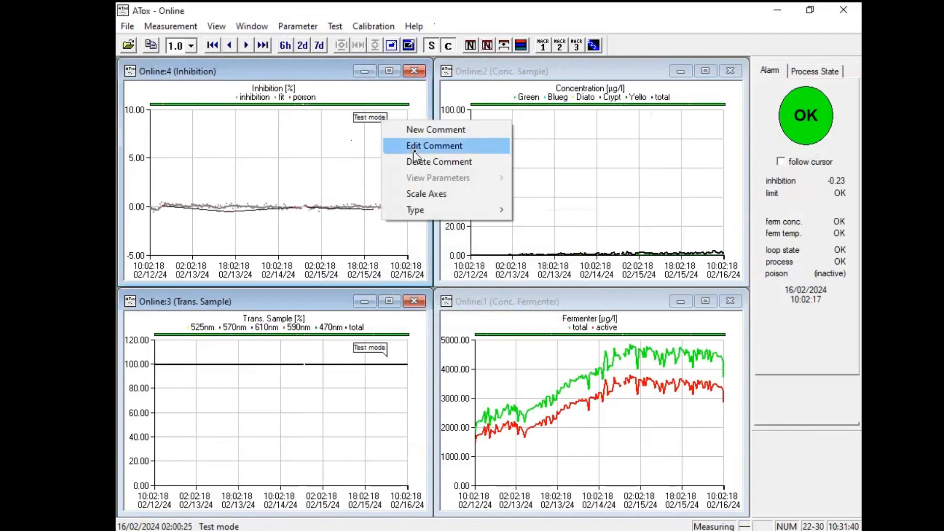
# - Change the text of the "Test mode" comment on the Inhibition graph to "Test of toxin started"
pyautogui.click(416, 147)
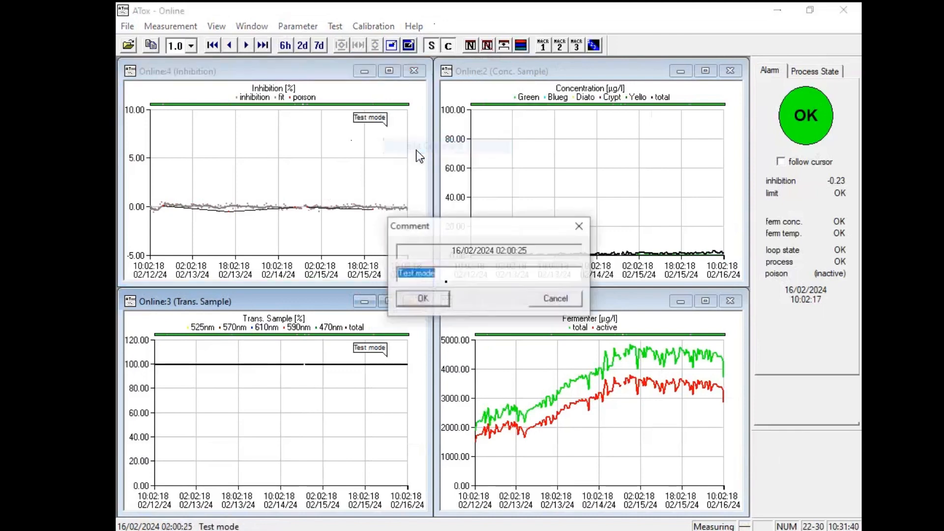
pyautogui.click(445, 277)
pyautogui.moveTo(435, 276); pyautogui.dragTo(417, 274)
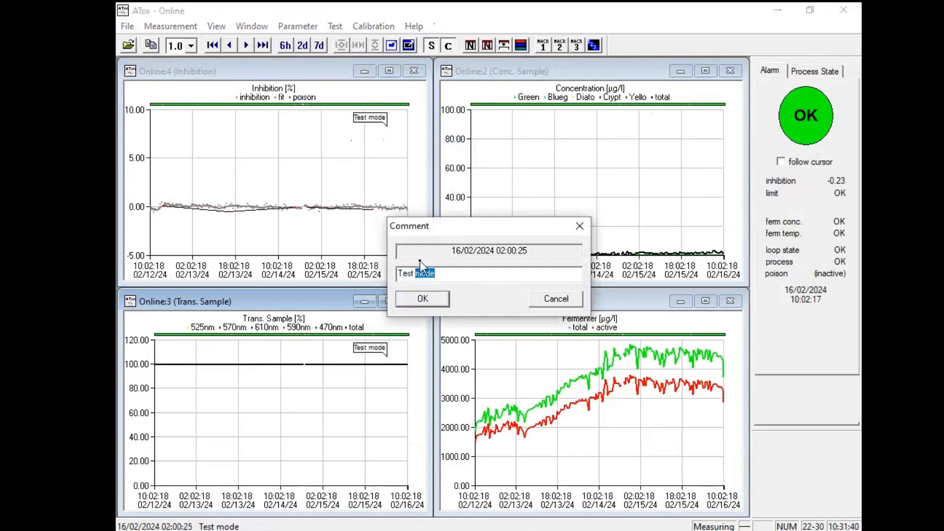
pyautogui.write('of toxin started')
pyautogui.click(432, 305)
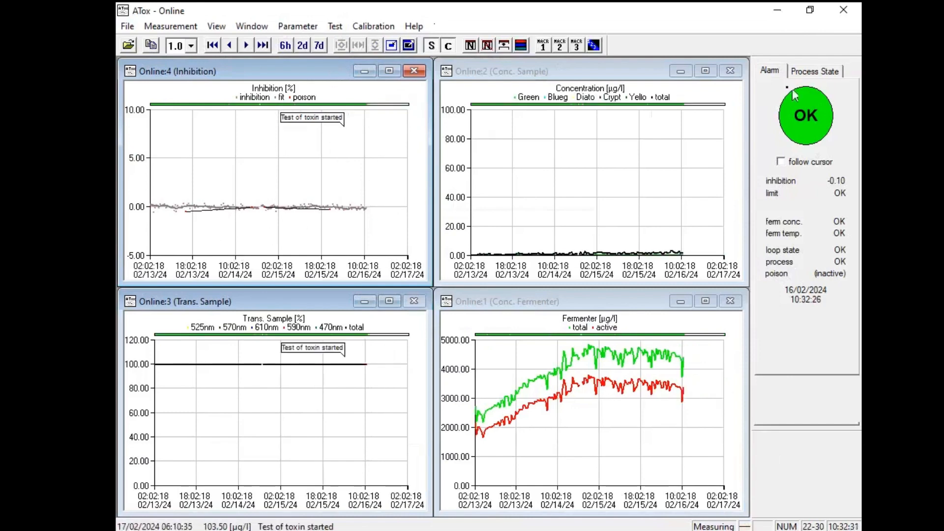
# - Show the fermenter process state, reduce the layout to the Conc. Fermenter graph alone, and restore the four-graph layout with macro 3
pyautogui.click(815, 75)
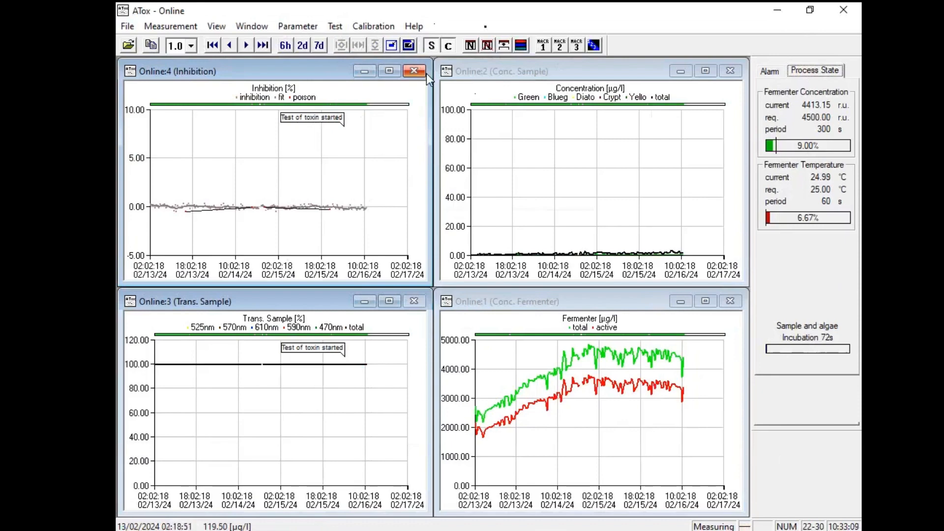
pyautogui.click(488, 45)
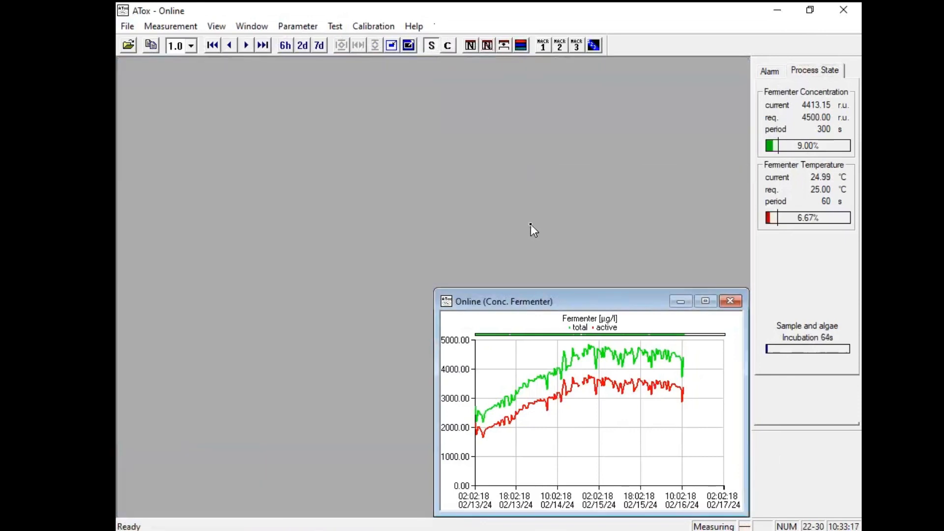
pyautogui.click(577, 45)
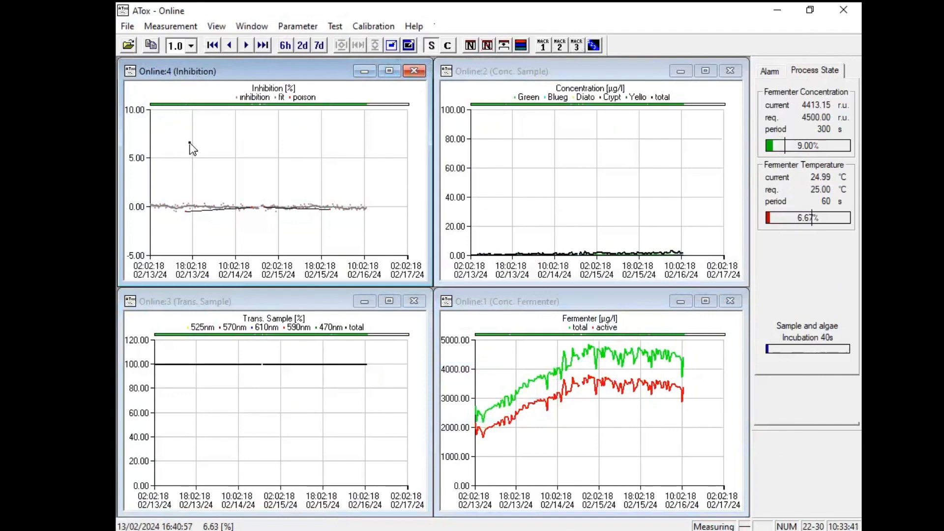
# - Shift the time range of the graphs to the last data and hide the captions of the graph windows
pyautogui.click(263, 45)
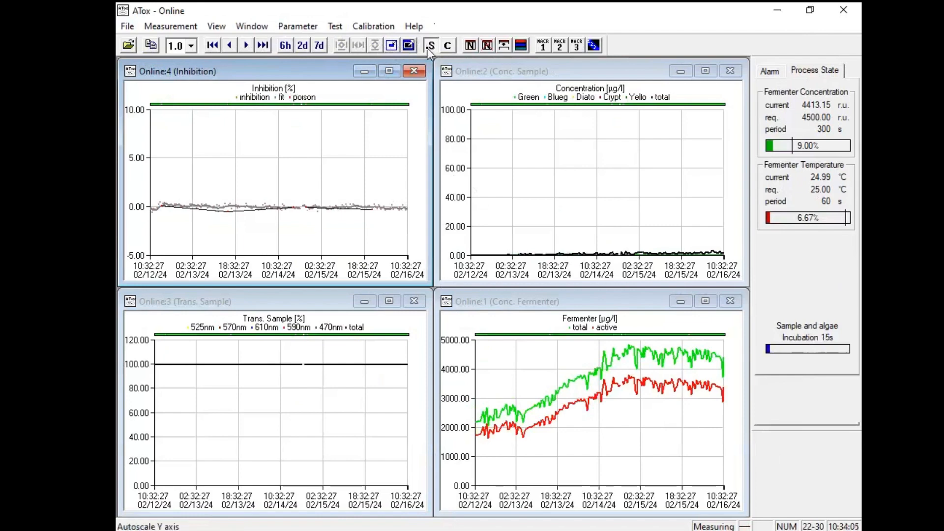
pyautogui.click(505, 46)
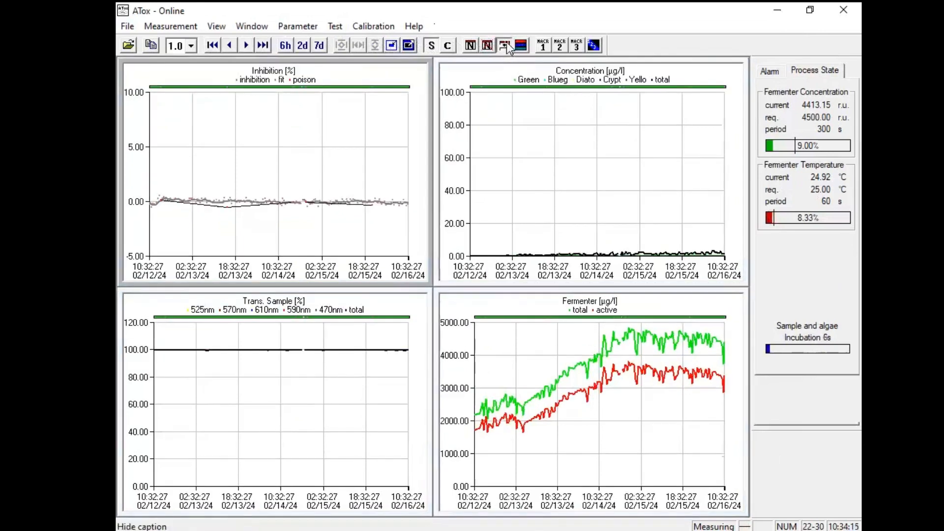
pyautogui.click(506, 44)
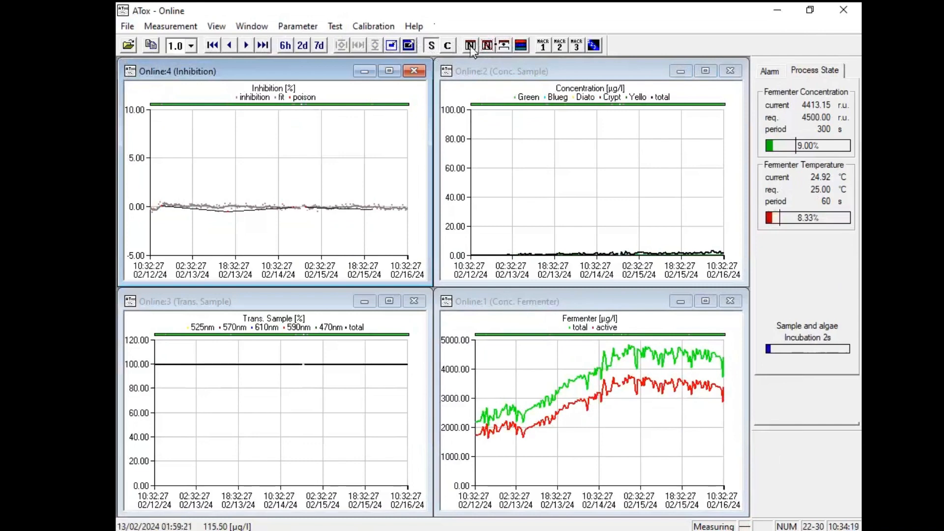
pyautogui.click(506, 46)
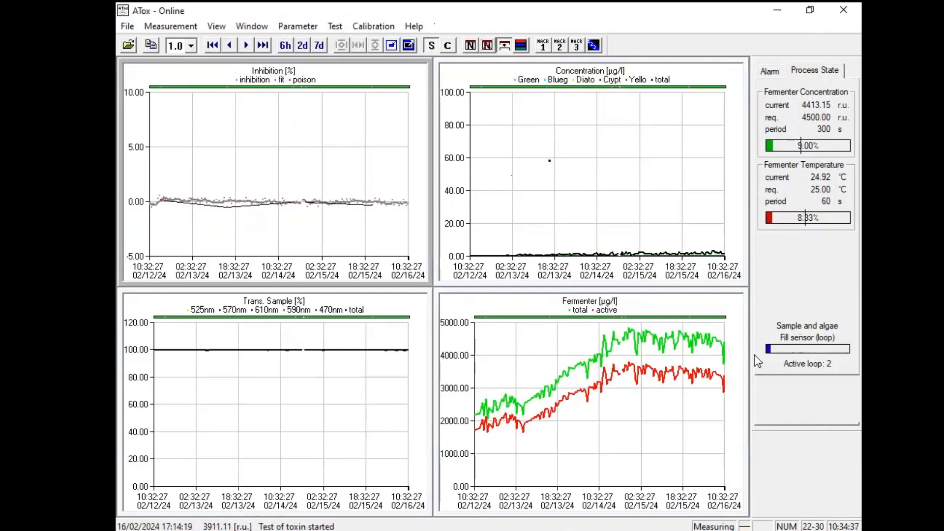
# - Open the measurement options to review the regulation, database, alarm generation and alarm text file settings, and cancel the dialog
pyautogui.click(157, 28)
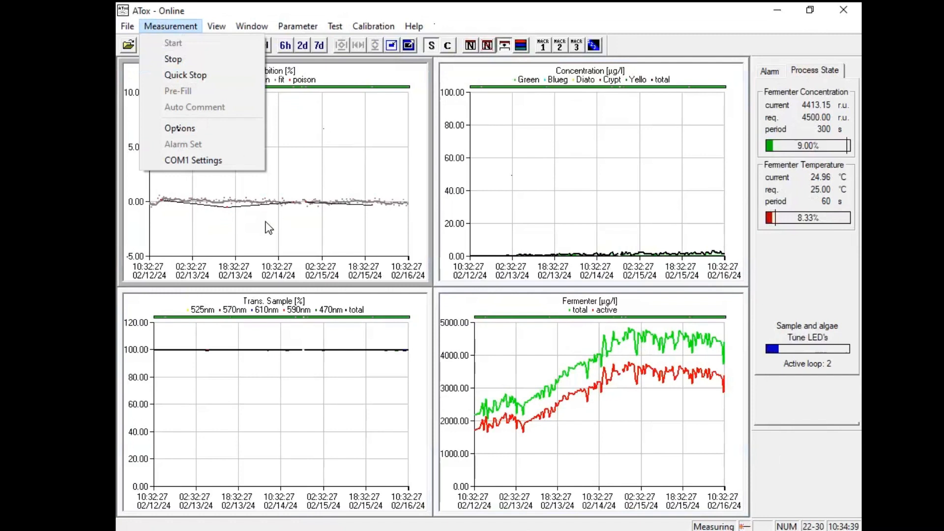
pyautogui.click(175, 129)
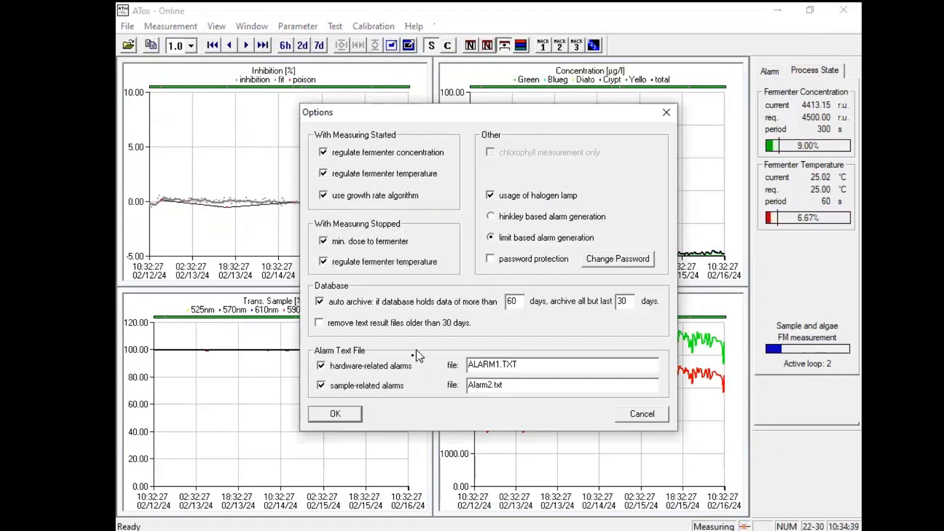
pyautogui.click(654, 417)
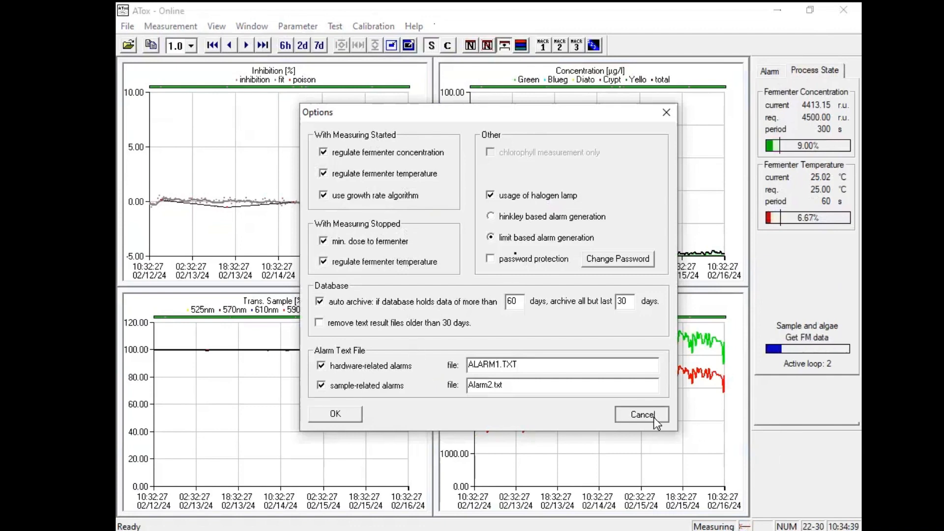
pyautogui.click(179, 30)
pyautogui.moveTo(212, 33)
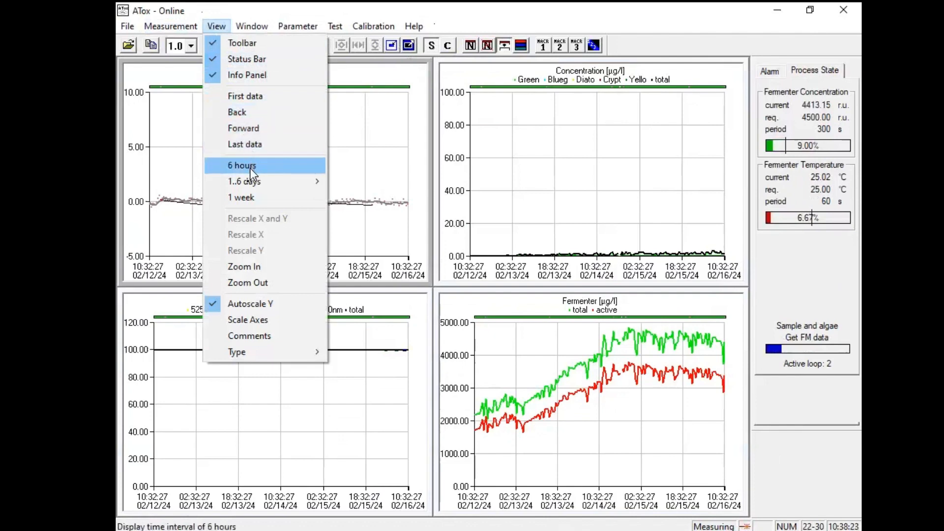
pyautogui.moveTo(250, 181)
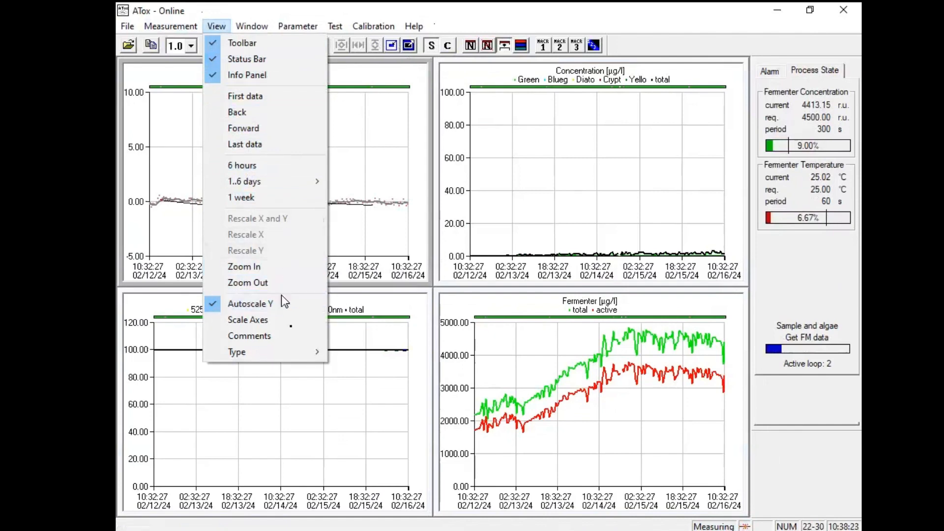
pyautogui.moveTo(294, 356)
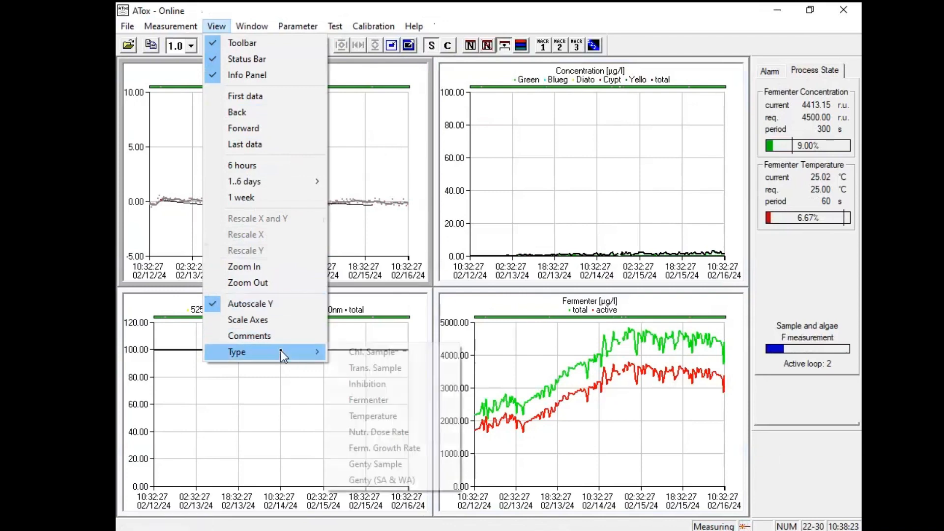
pyautogui.click(559, 190)
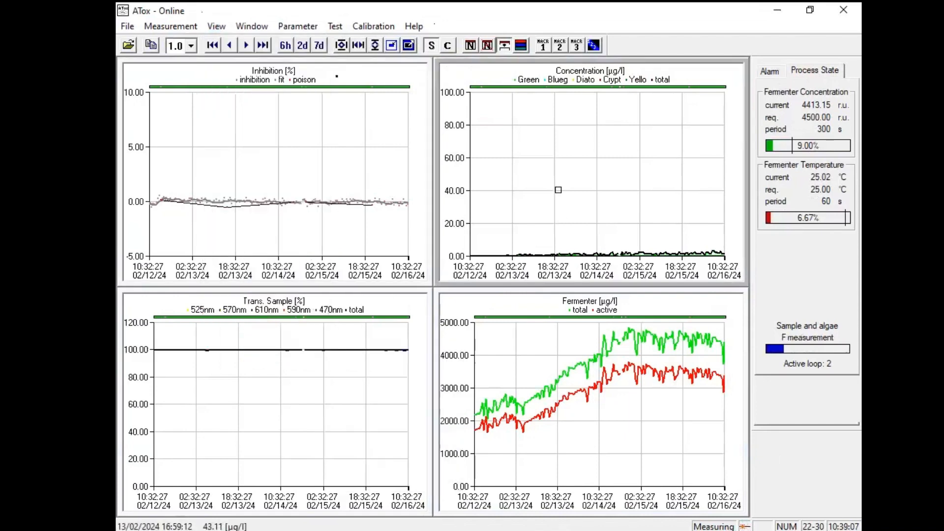
pyautogui.click(256, 28)
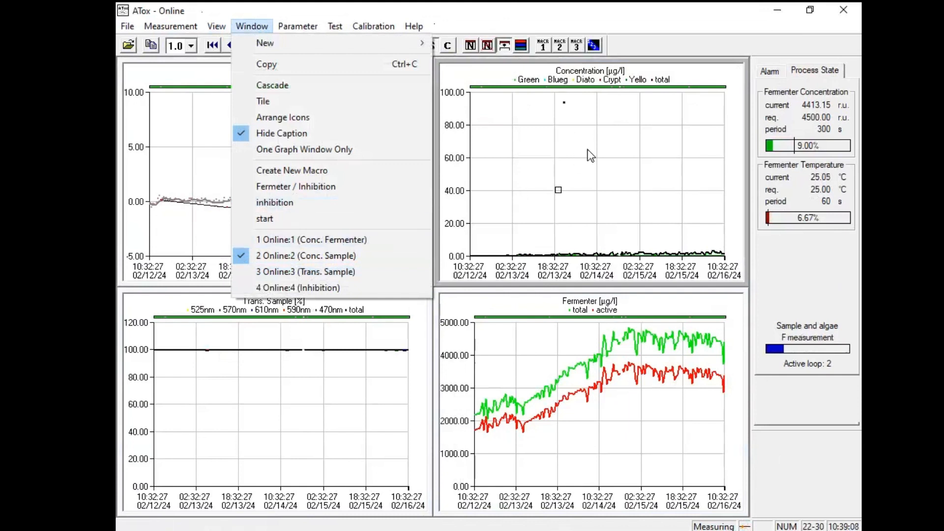
pyautogui.click(563, 138)
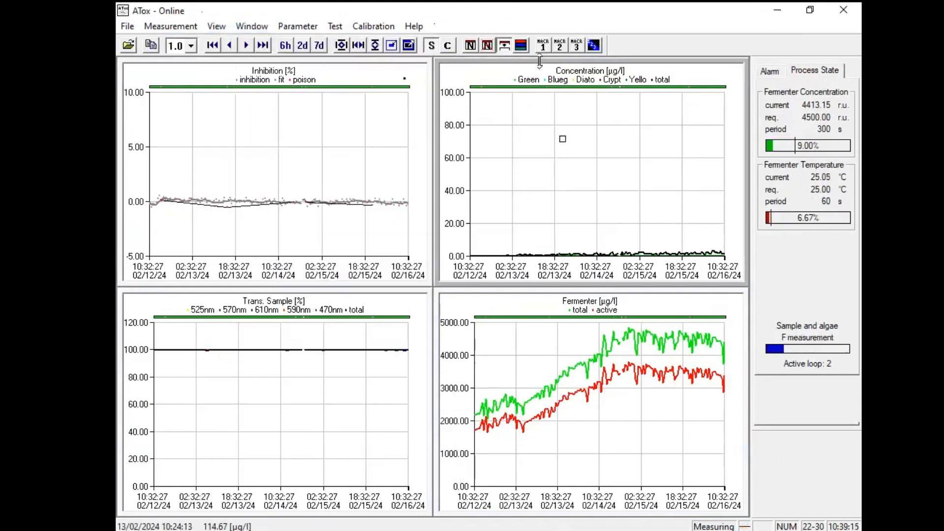
# - Open a new message window to read the logged messages, and close it after showing the window captions again
pyautogui.click(252, 27)
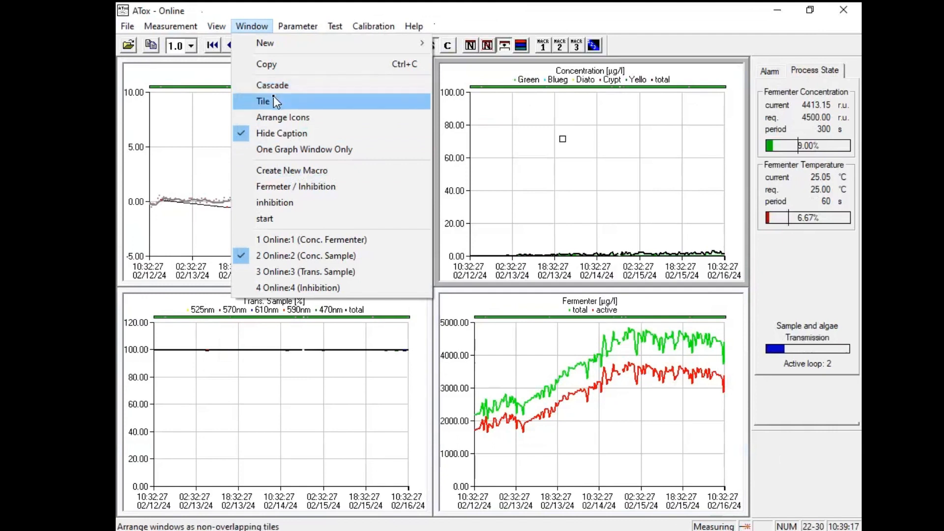
pyautogui.moveTo(316, 44)
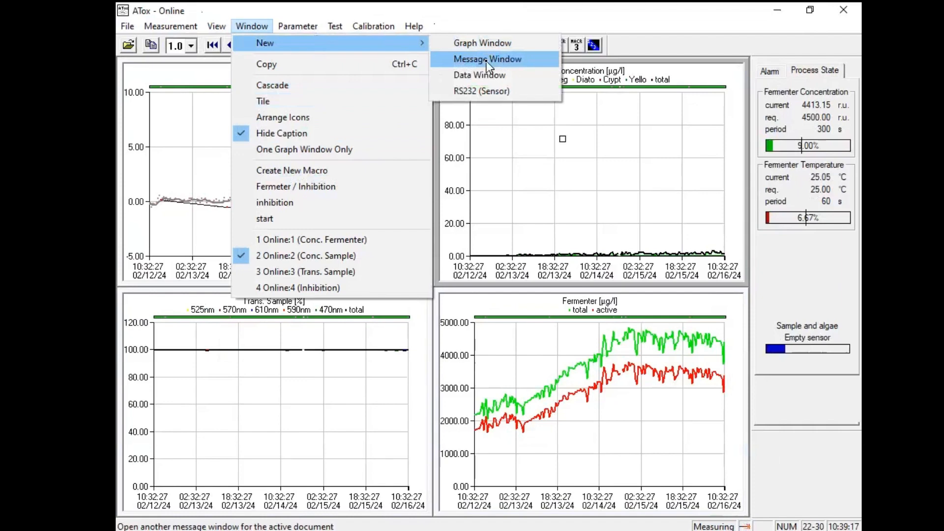
pyautogui.click(486, 61)
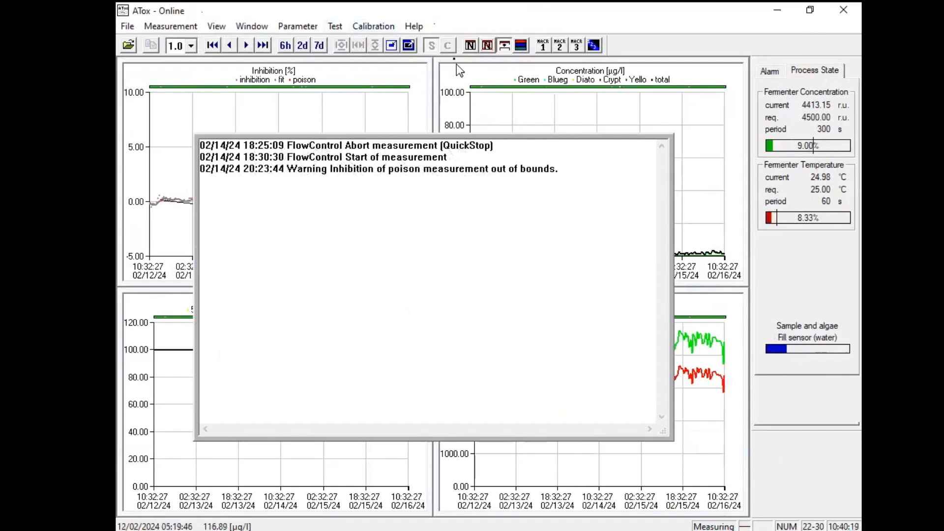
pyautogui.click(505, 46)
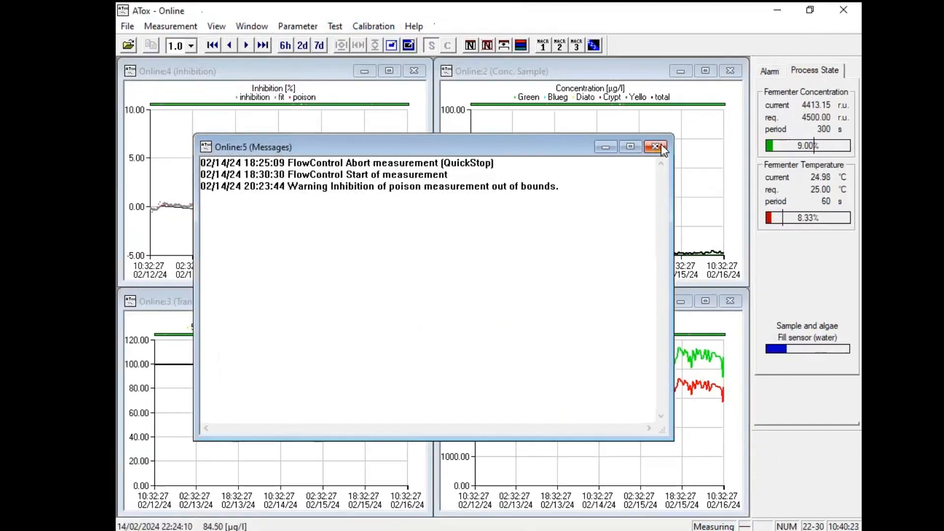
pyautogui.click(657, 146)
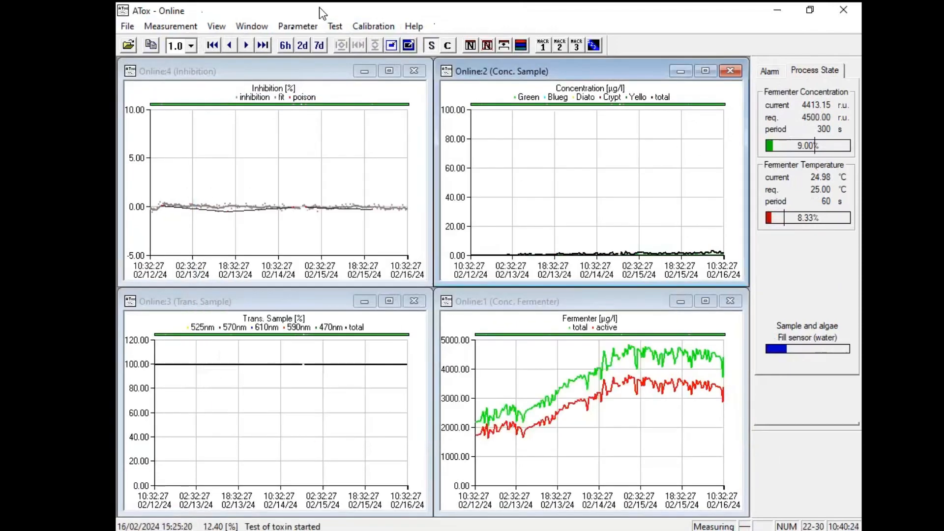
# - Open a new data window, maximize it, and examine its most recent records through to the transmission sample columns
pyautogui.click(252, 26)
pyautogui.moveTo(379, 49)
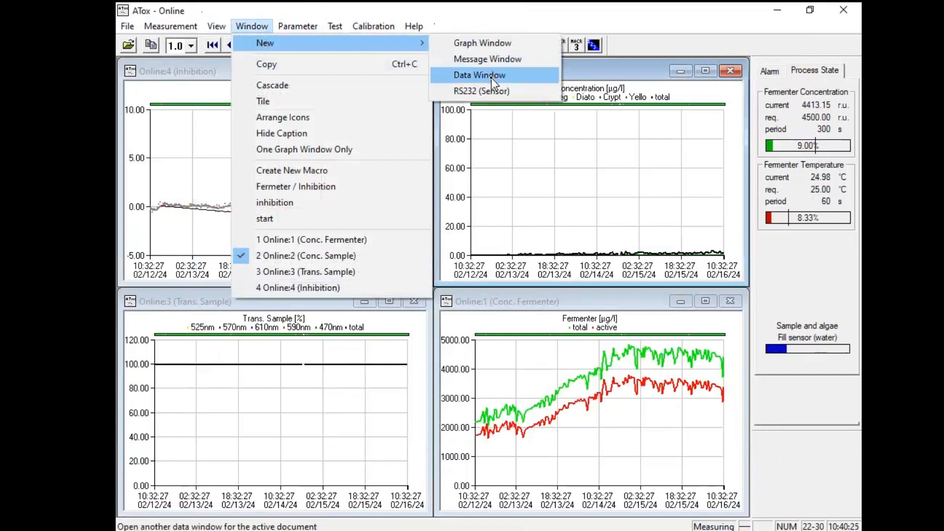
pyautogui.click(483, 78)
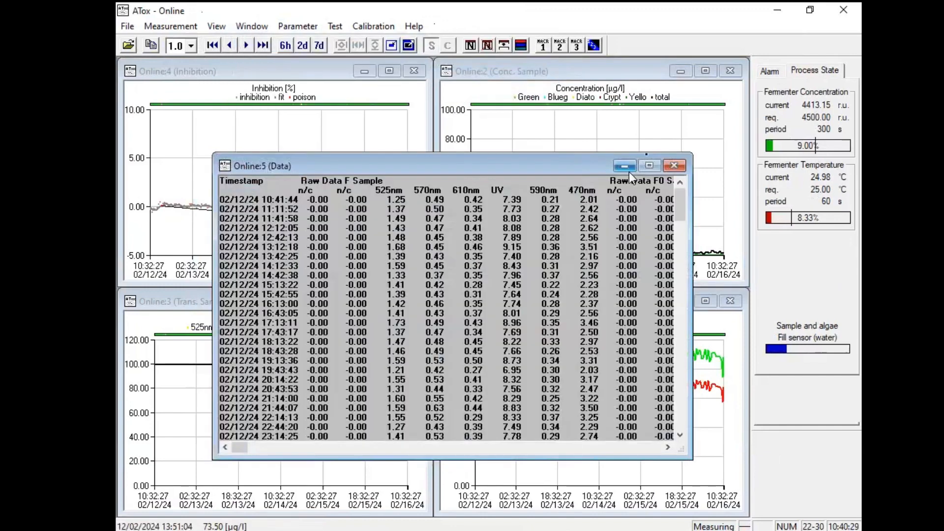
pyautogui.click(649, 165)
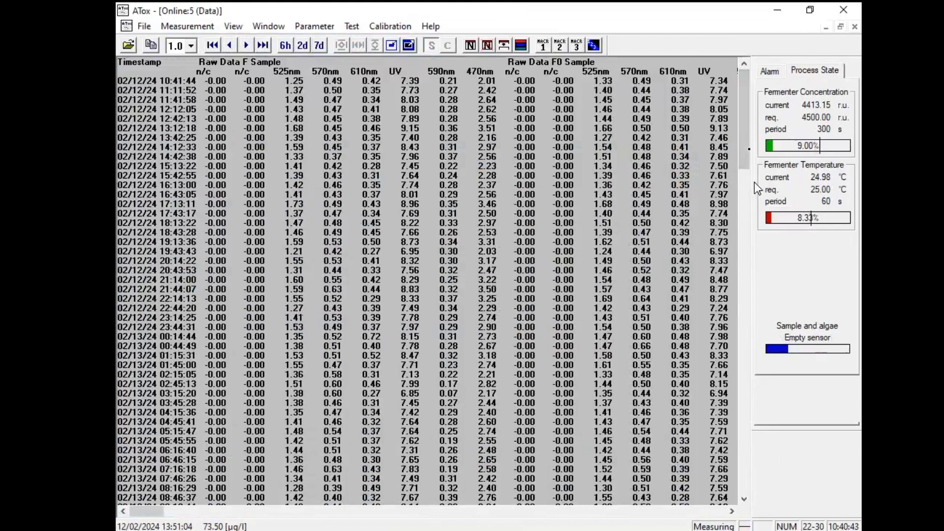
pyautogui.moveTo(748, 147); pyautogui.dragTo(749, 482)
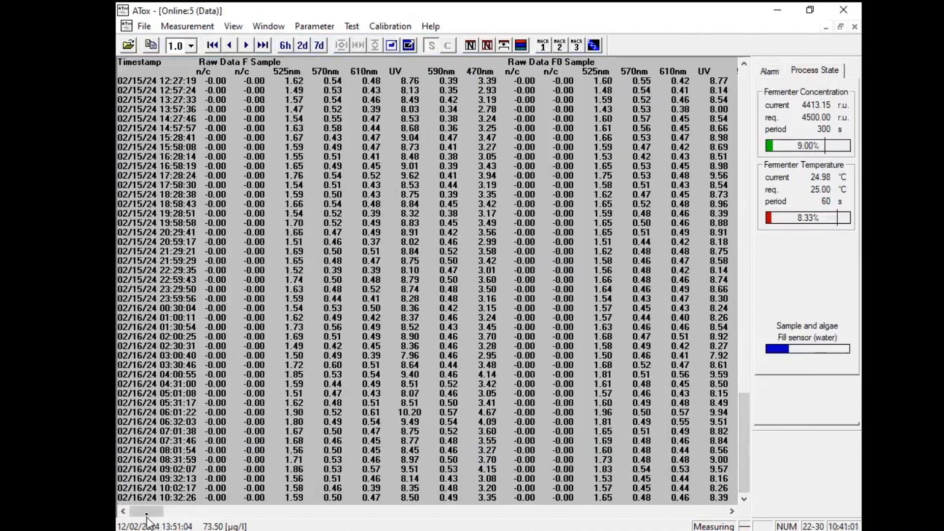
pyautogui.moveTo(148, 512); pyautogui.dragTo(265, 524)
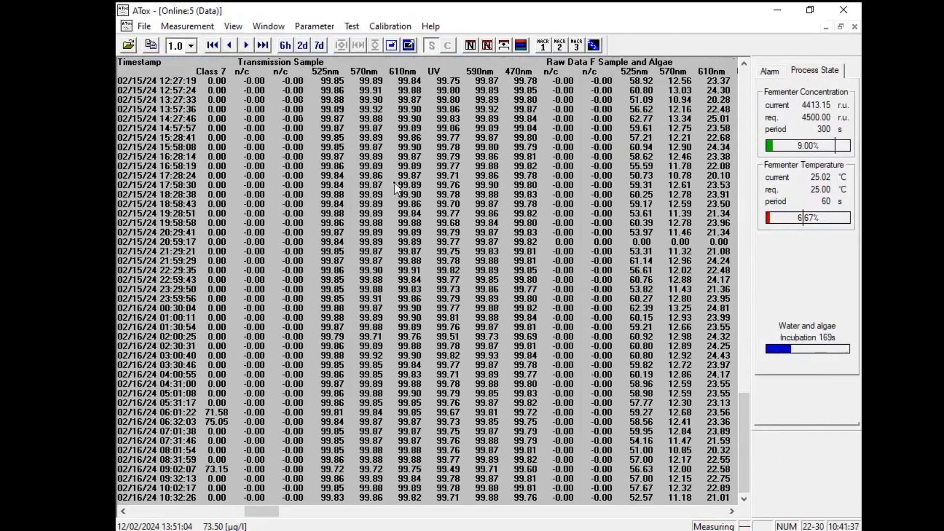
# - Jump to the Water Algae transmission columns in the data window
pyautogui.rightClick(374, 119)
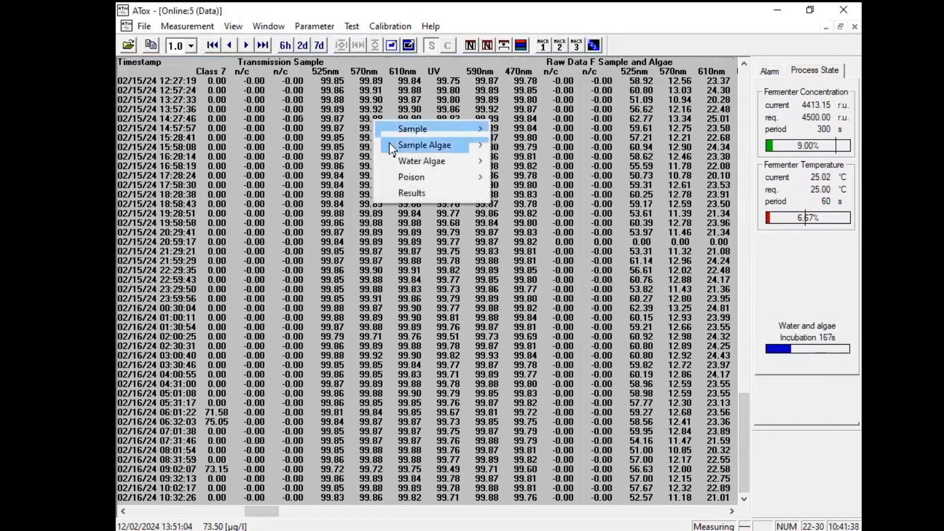
pyautogui.moveTo(468, 161)
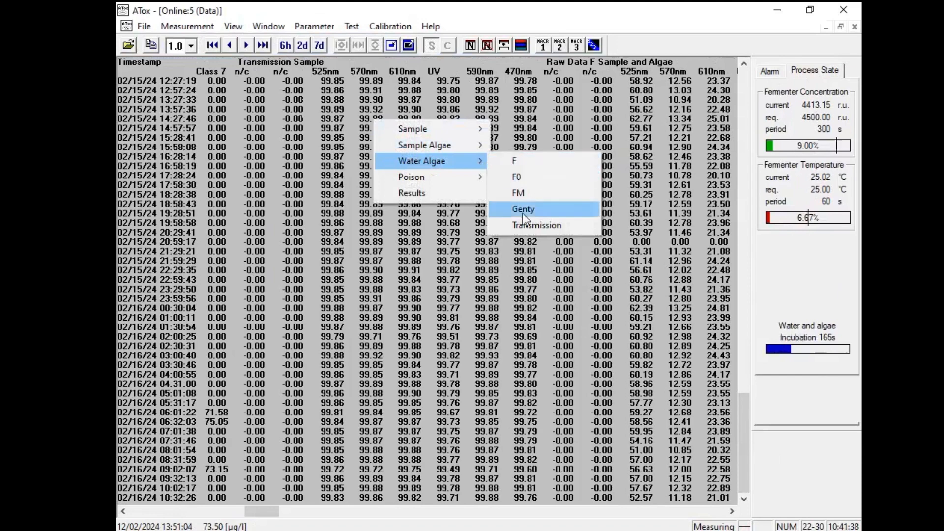
pyautogui.click(527, 226)
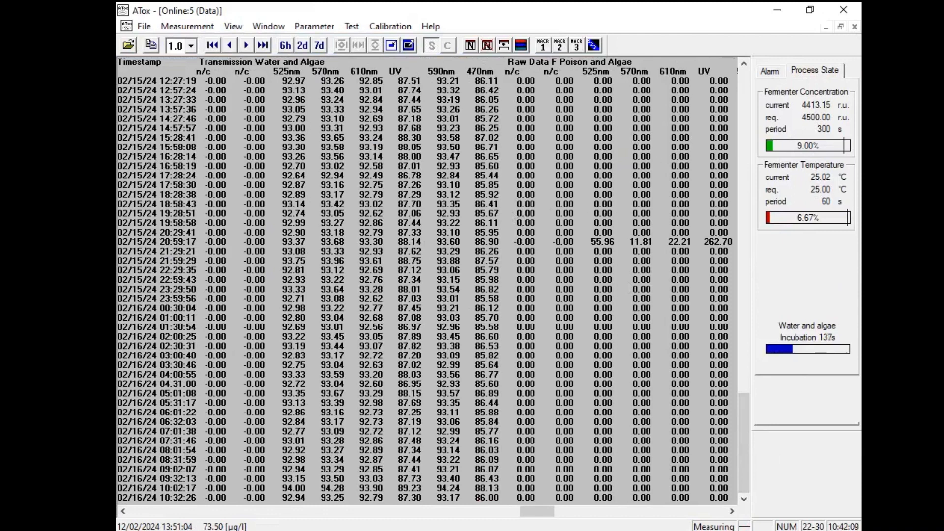
# - Close the data window and restore the four-graph layout with macro 3
pyautogui.click(855, 28)
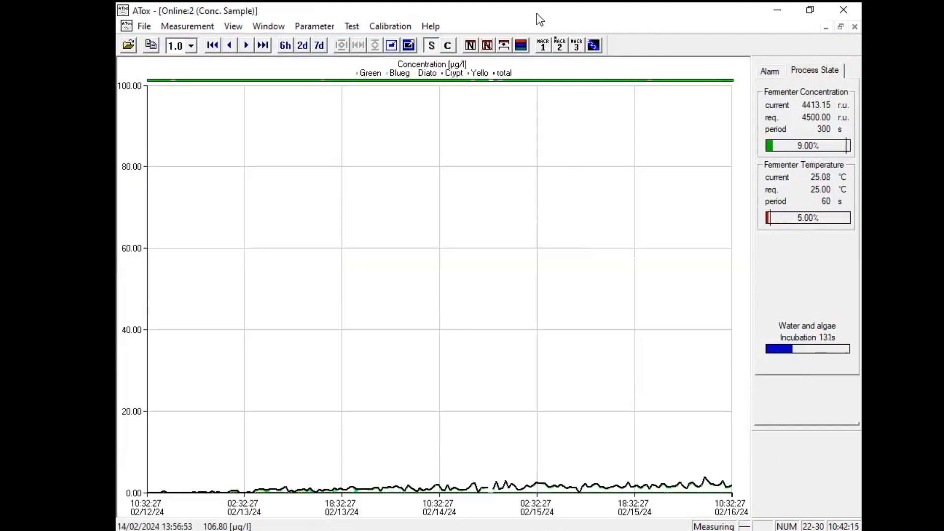
pyautogui.click(580, 44)
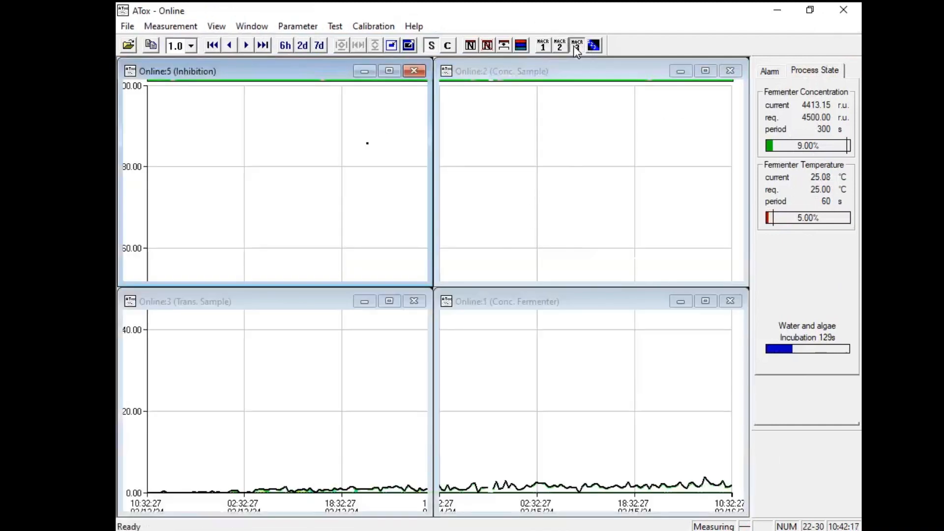
# - Review the fermenter regulation parameters, highlighting the nutrient volume, and close them without saving changes
pyautogui.click(252, 26)
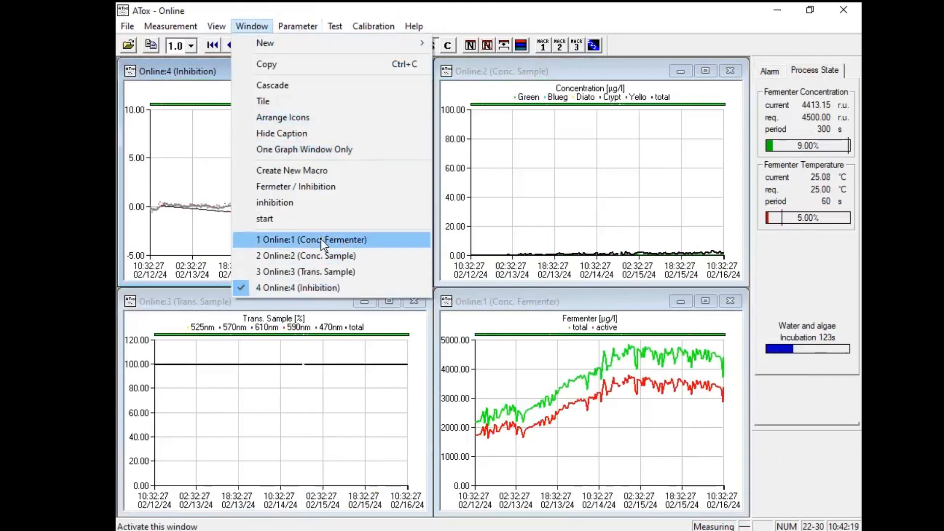
pyautogui.moveTo(292, 29)
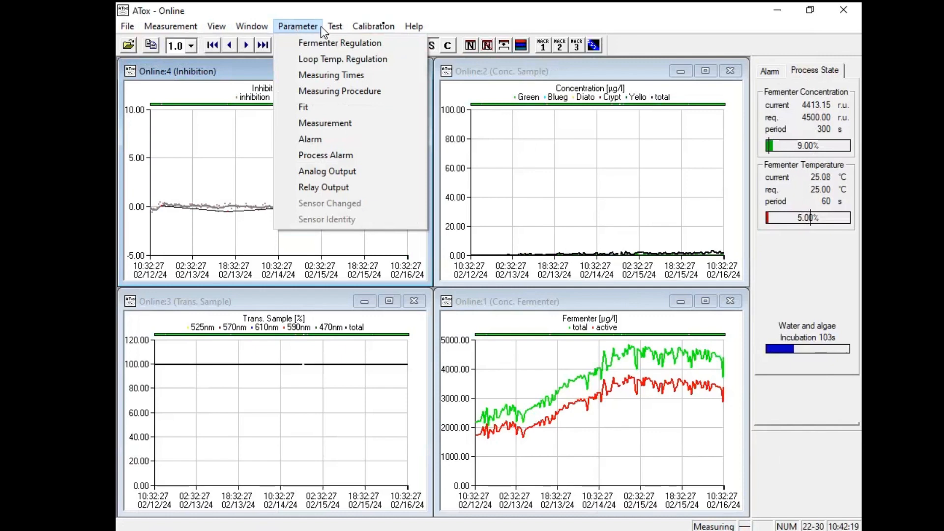
pyautogui.moveTo(387, 31)
pyautogui.click(301, 47)
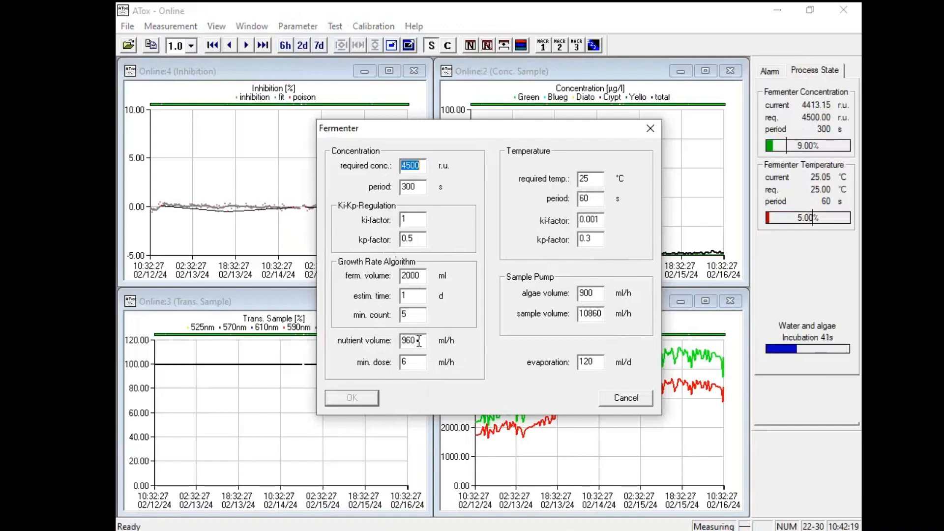
pyautogui.moveTo(421, 343); pyautogui.dragTo(399, 349)
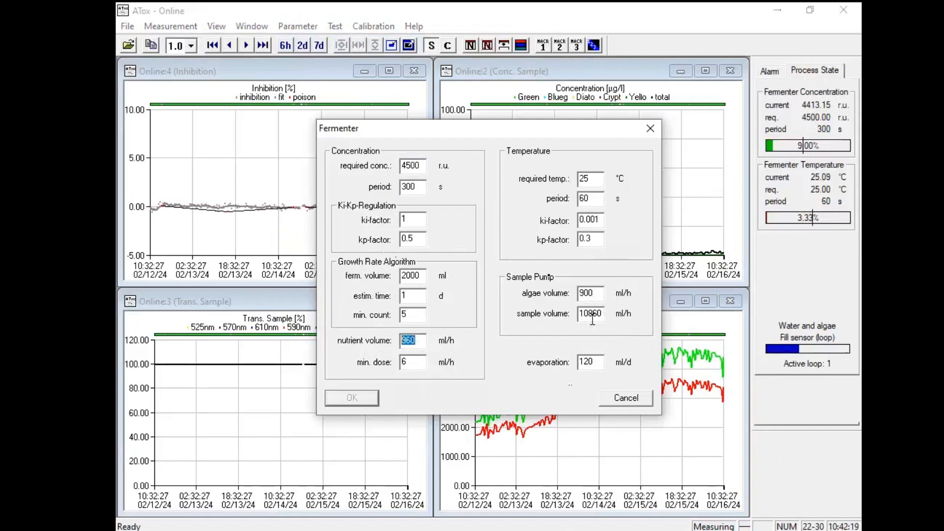
pyautogui.click(626, 397)
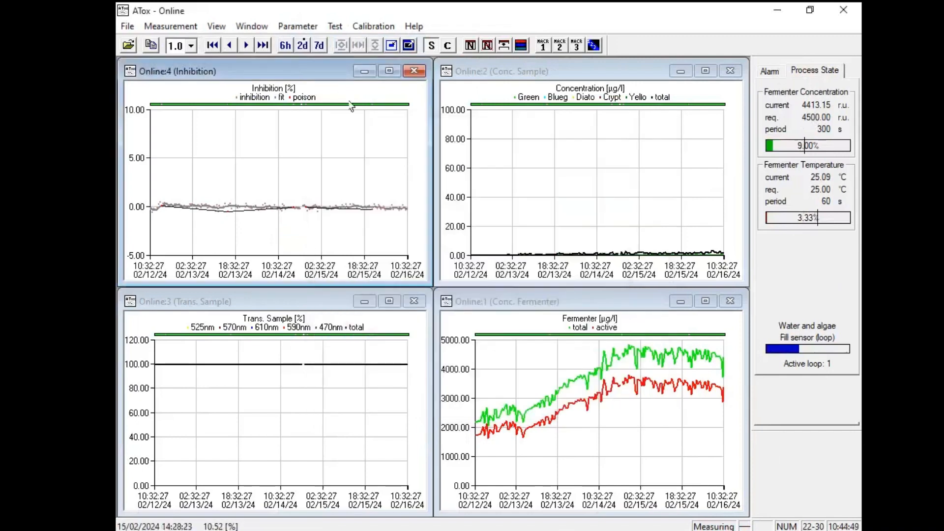
# - Review the measuring times for LED brightness, adaptation, measurement and transmission, and cancel without changes
pyautogui.click(303, 26)
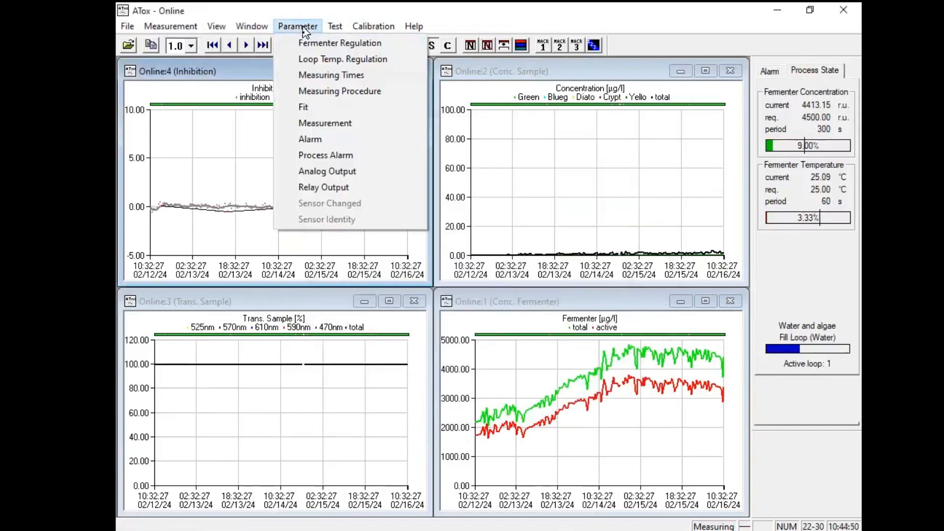
pyautogui.click(310, 78)
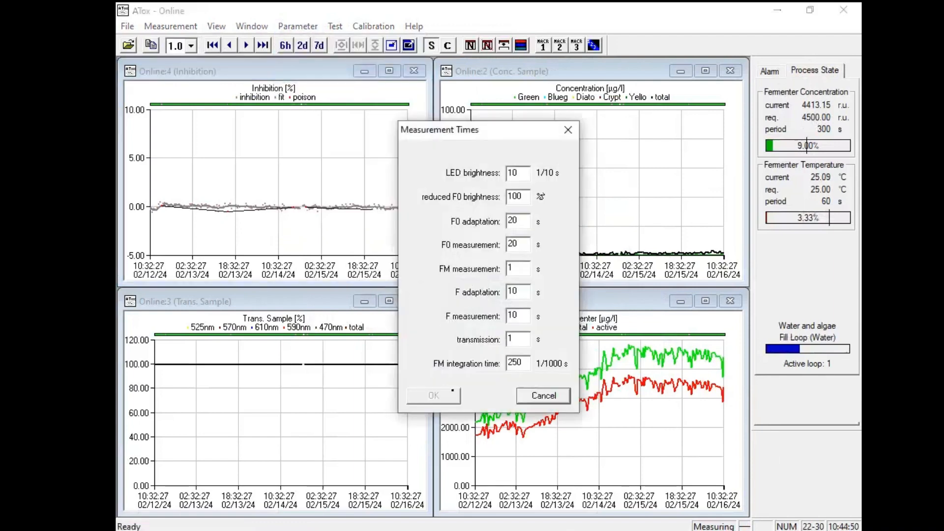
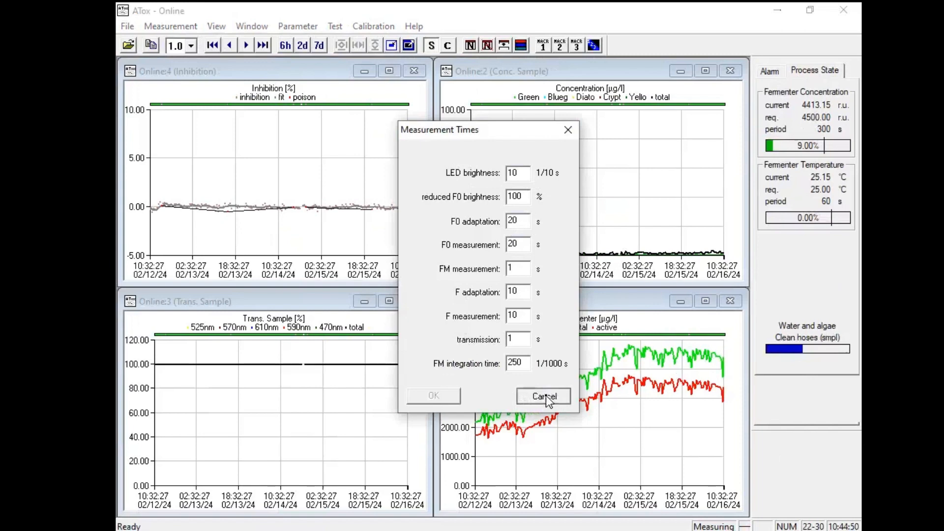
pyautogui.click(544, 396)
# - Review the general settings and pump times of the measuring procedure, and cancel without changes
pyautogui.click(313, 27)
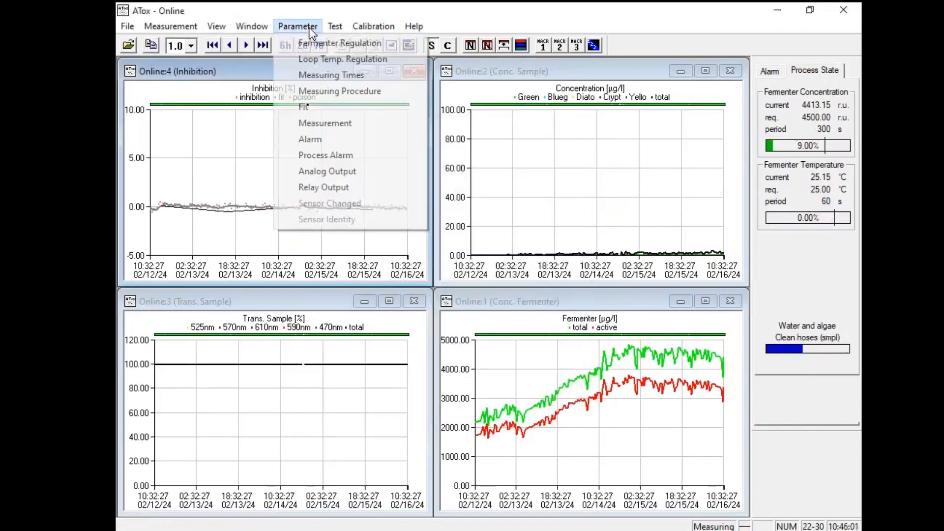
pyautogui.click(327, 97)
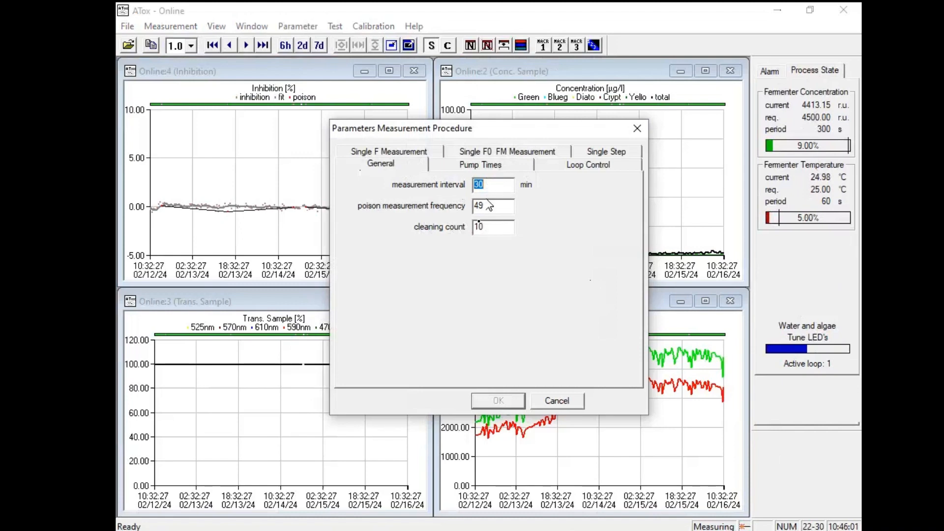
pyautogui.click(482, 230)
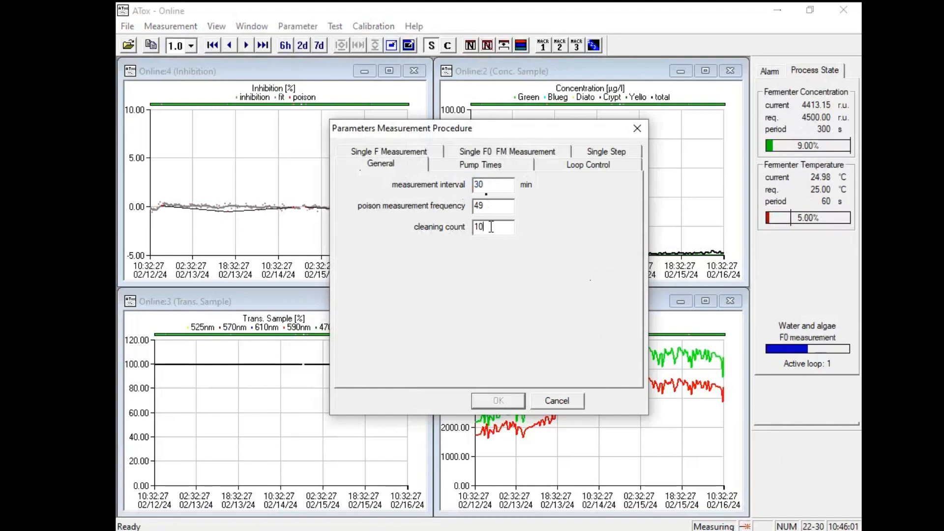
pyautogui.click(486, 166)
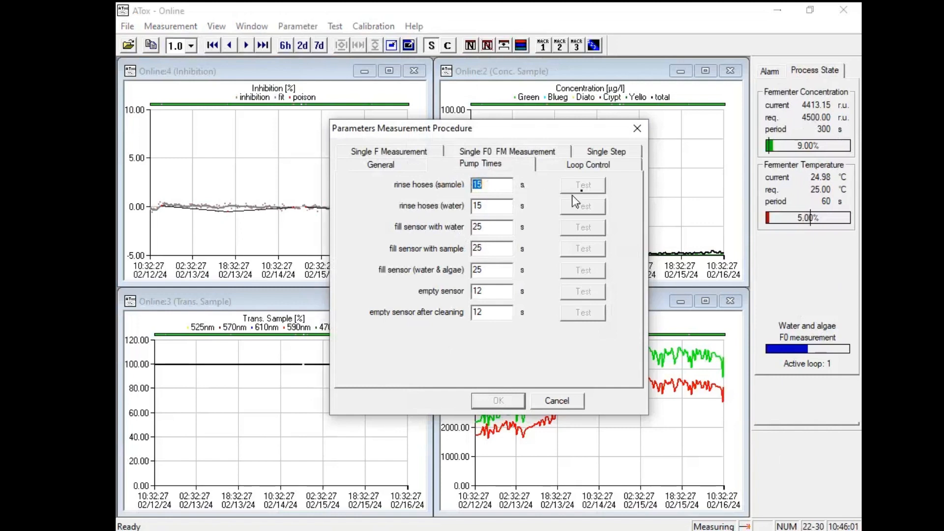
pyautogui.click(562, 400)
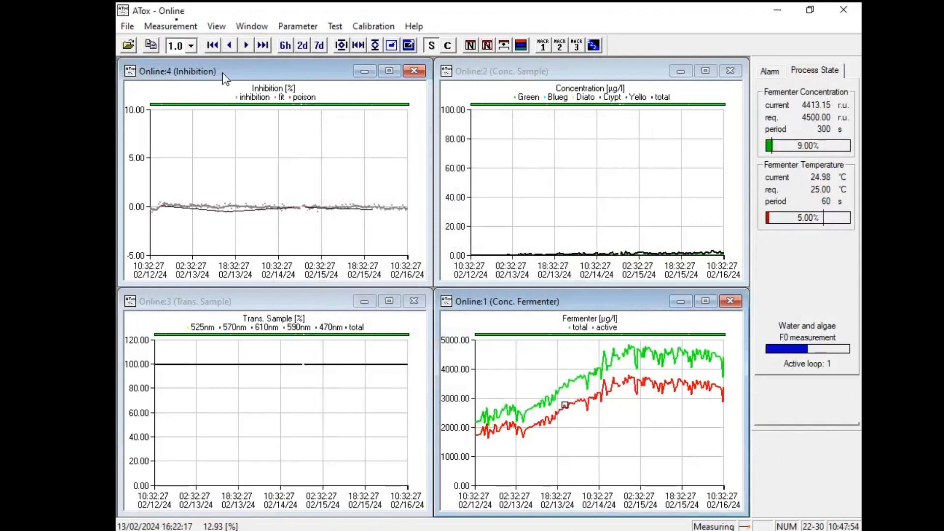
# - Quick-stop the running measurement and run the measuring procedure's pump tests for rinsing the hoses with sample and emptying the sensor
pyautogui.click(175, 25)
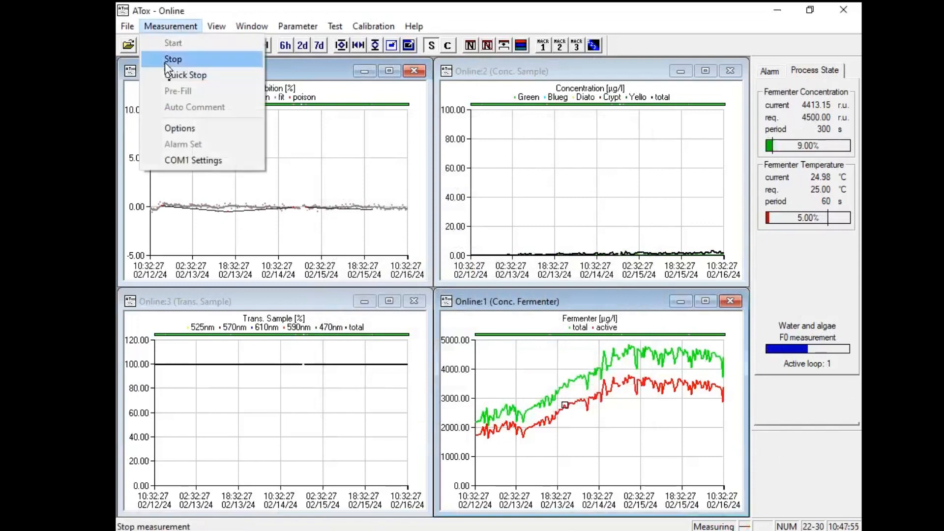
pyautogui.click(177, 74)
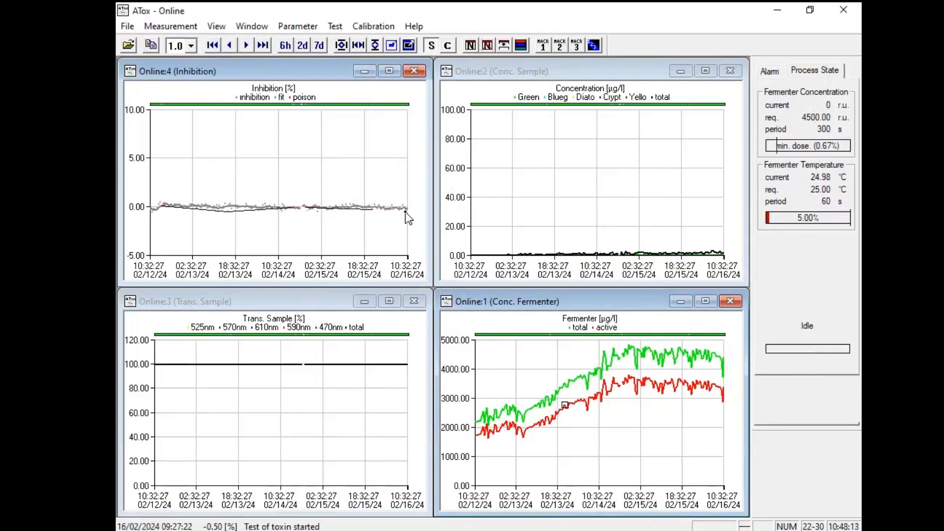
pyautogui.click(297, 27)
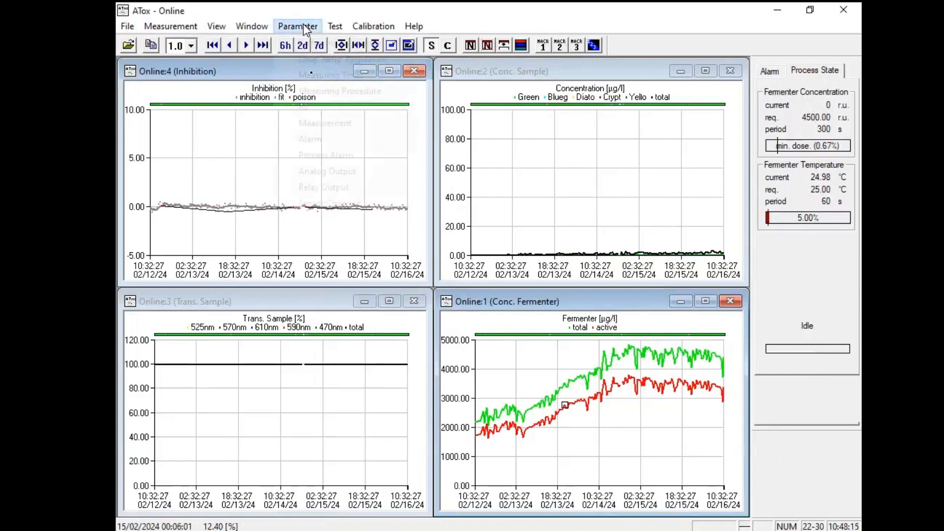
pyautogui.click(339, 92)
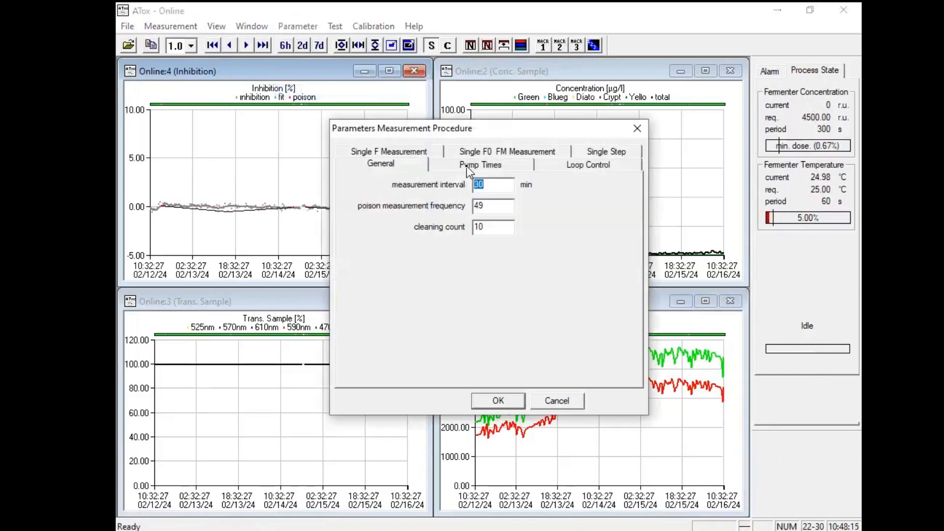
pyautogui.click(468, 167)
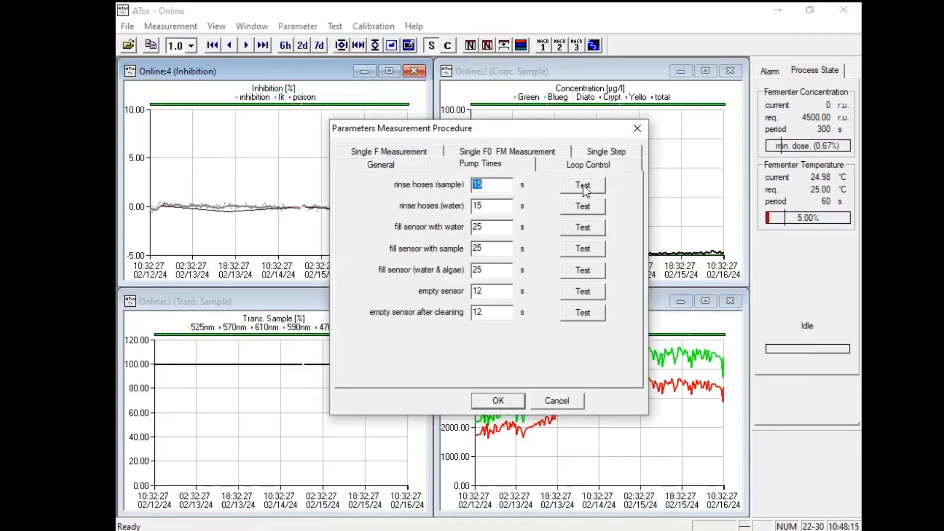
pyautogui.click(582, 185)
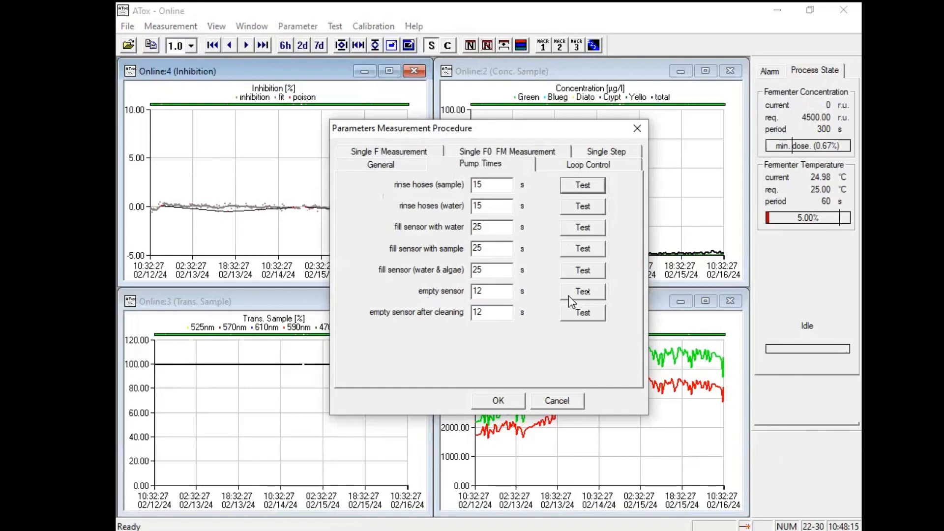
pyautogui.click(588, 294)
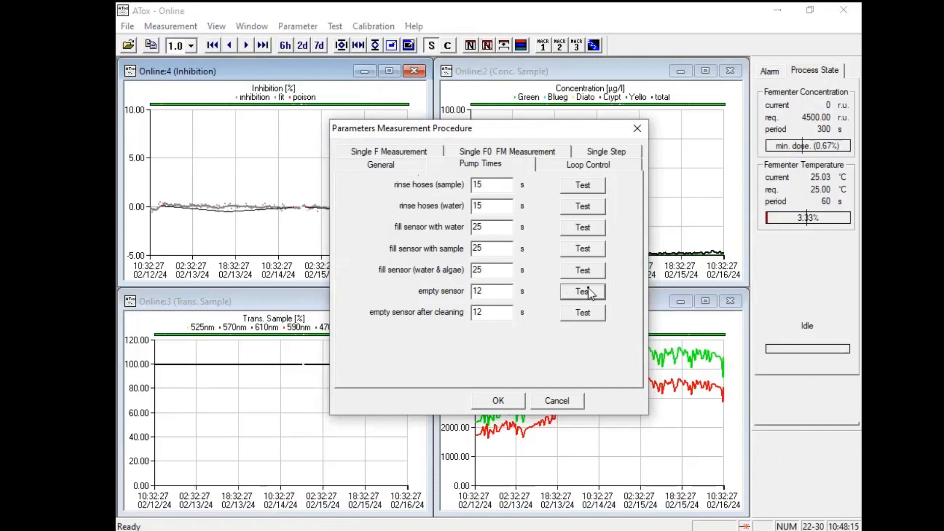
# - Examine the loop control fill times and the single F measurement options of the measuring procedure
pyautogui.click(589, 166)
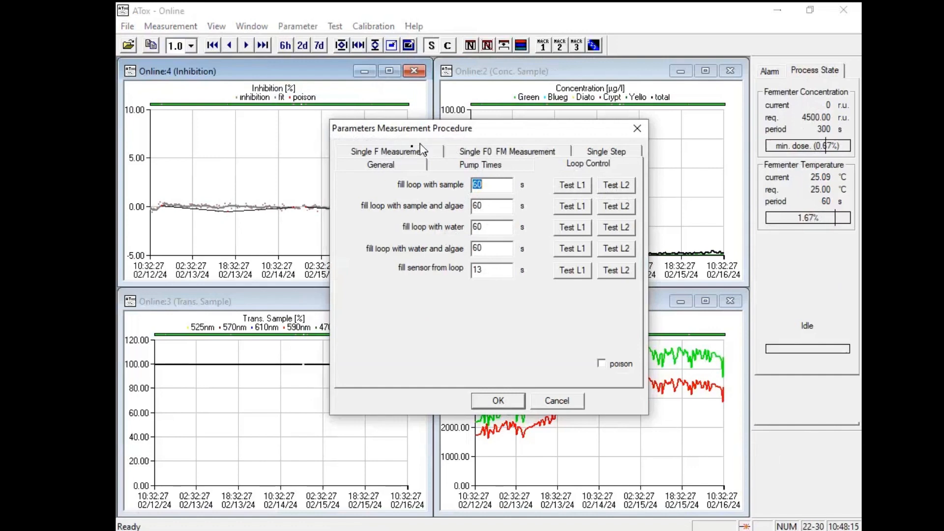
pyautogui.click(402, 153)
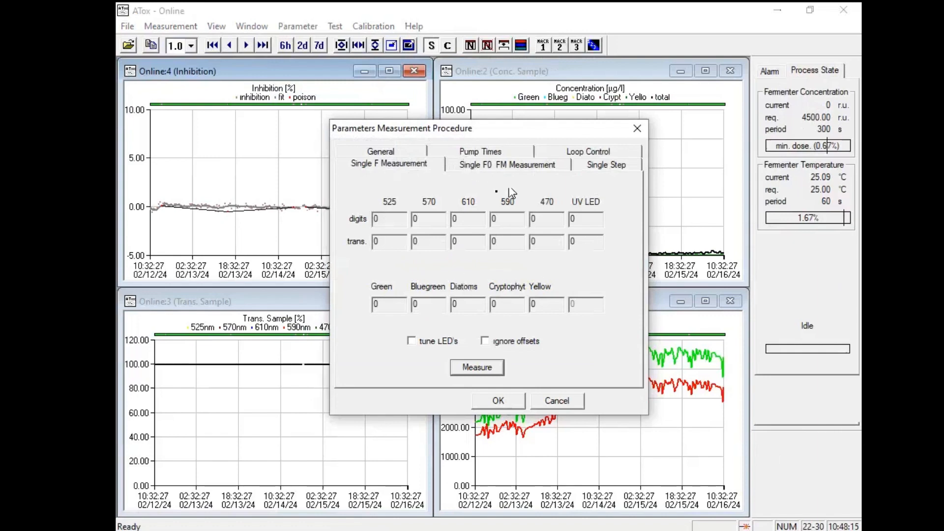
# - Run the pump test that fills the sensor with sample, and take a single F measurement of the contents
pyautogui.click(507, 155)
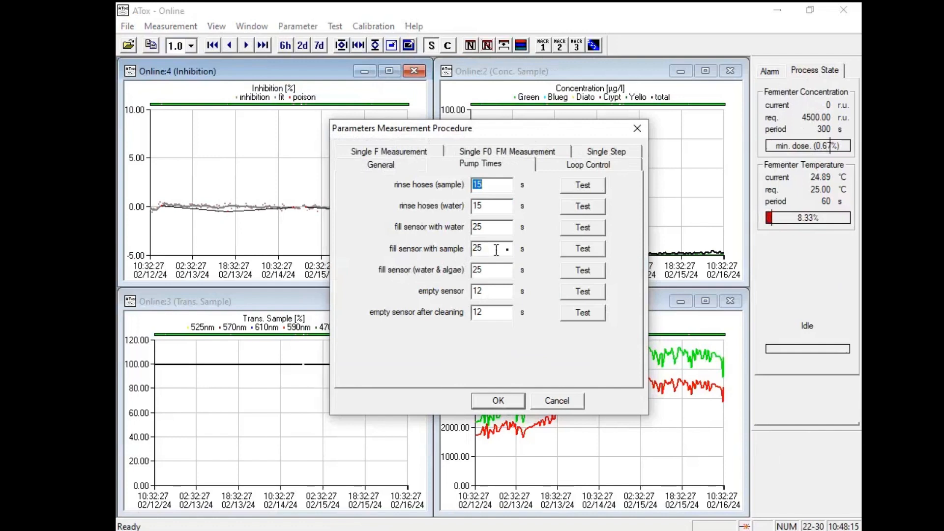
pyautogui.click(583, 249)
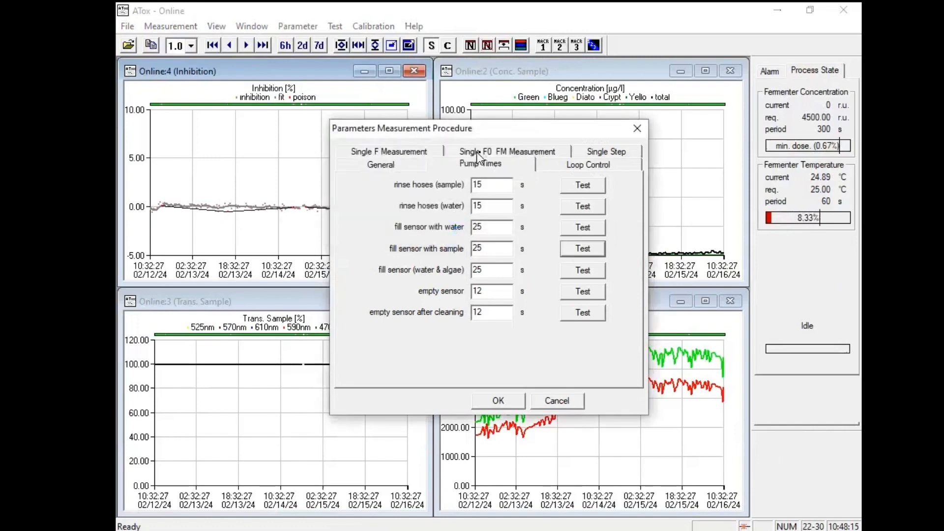
pyautogui.click(403, 153)
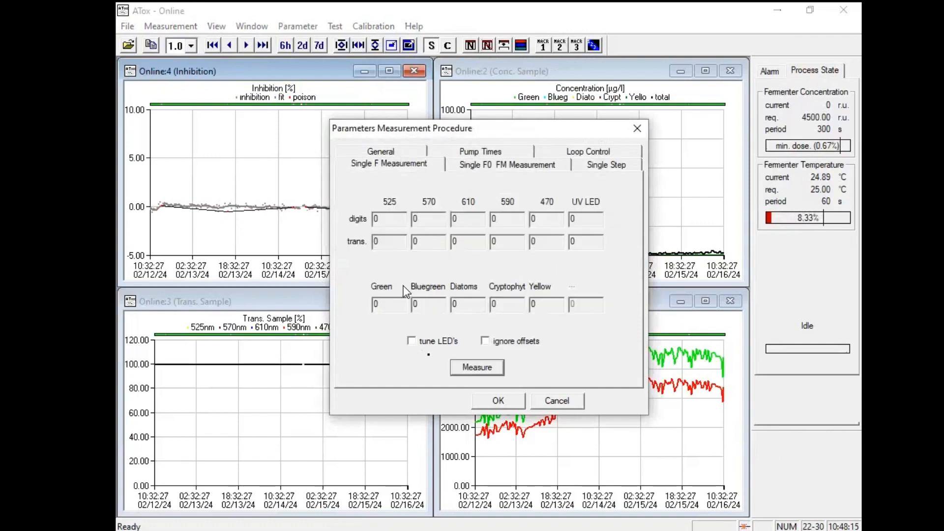
pyautogui.click(474, 368)
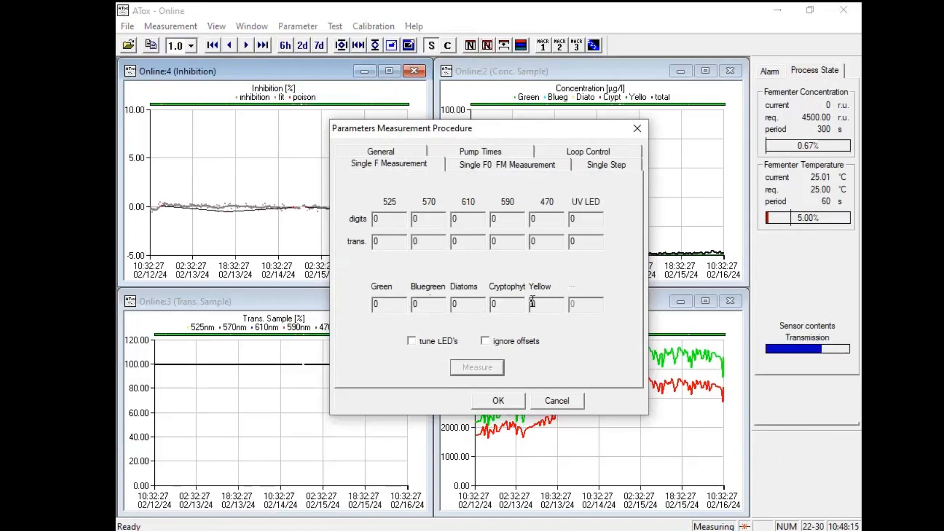
pyautogui.click(531, 301)
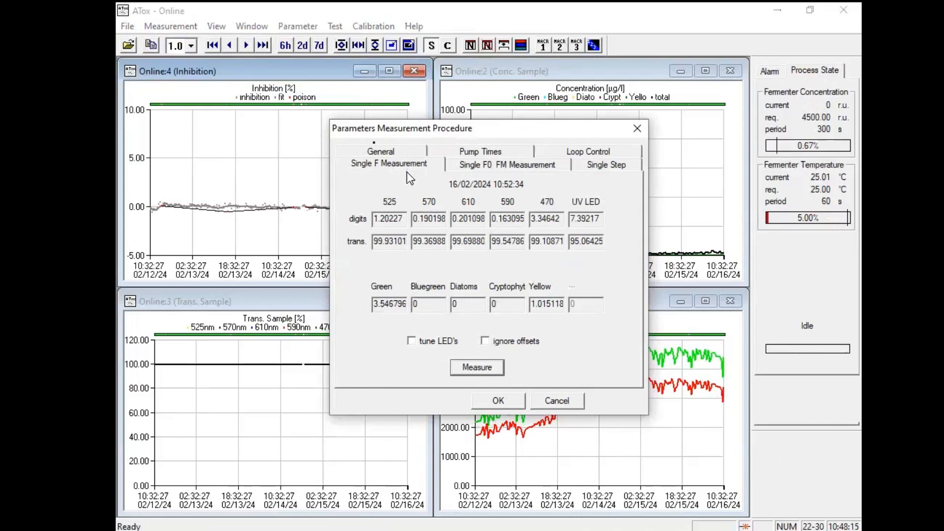
# - Run the empty sensor pump test again and close the measuring procedure parameters
pyautogui.click(486, 153)
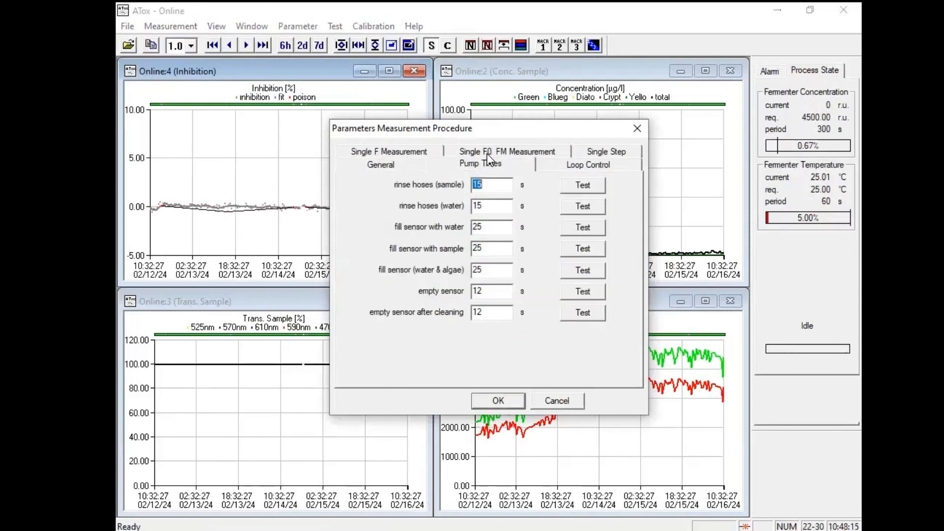
pyautogui.click(583, 291)
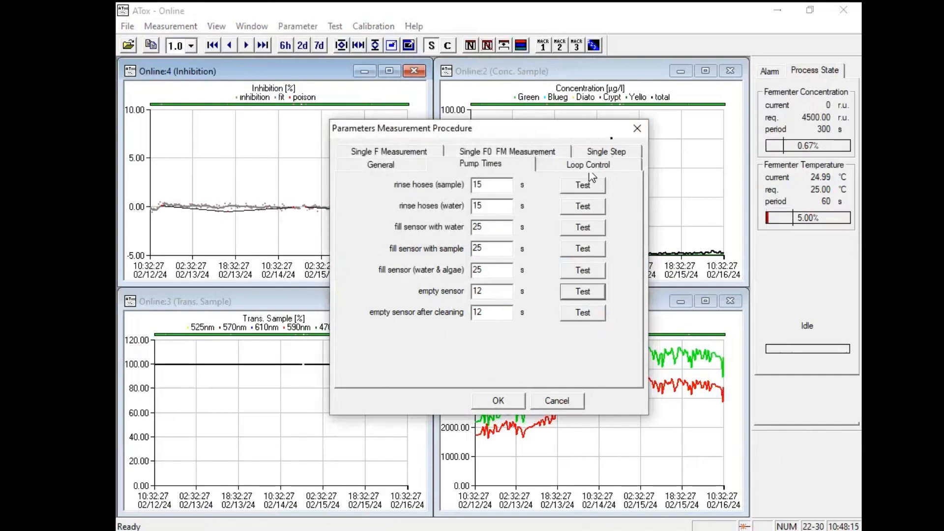
pyautogui.click(637, 128)
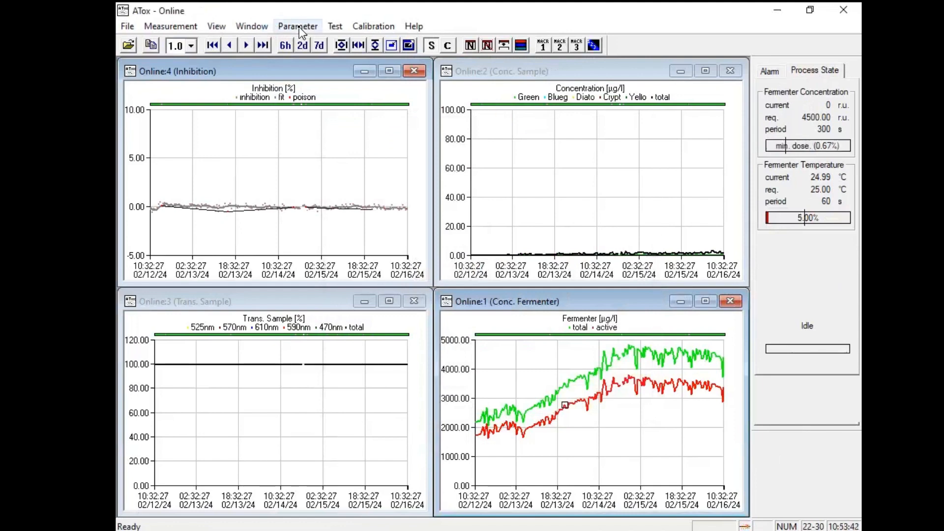
# - Review the fit parameters and algae classes, compare the LED offsets for distilled water, and cancel without changes
pyautogui.click(298, 26)
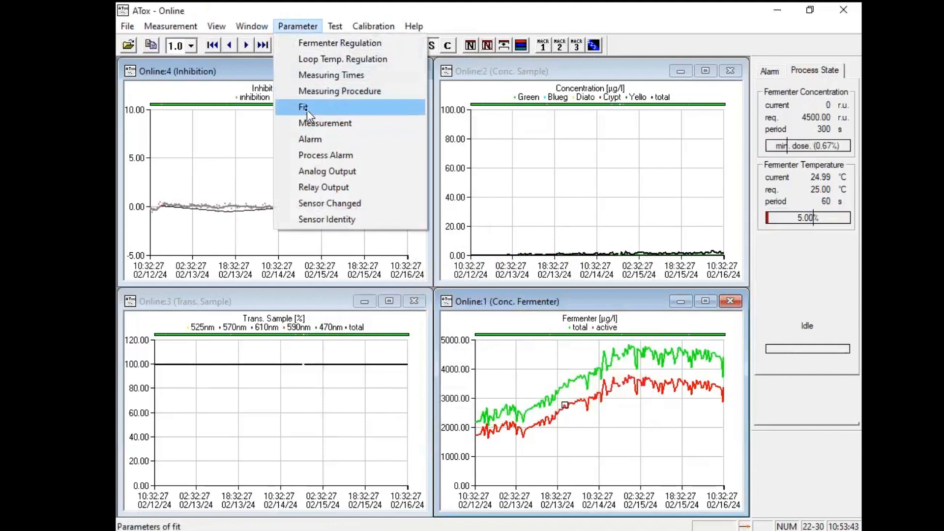
pyautogui.click(307, 109)
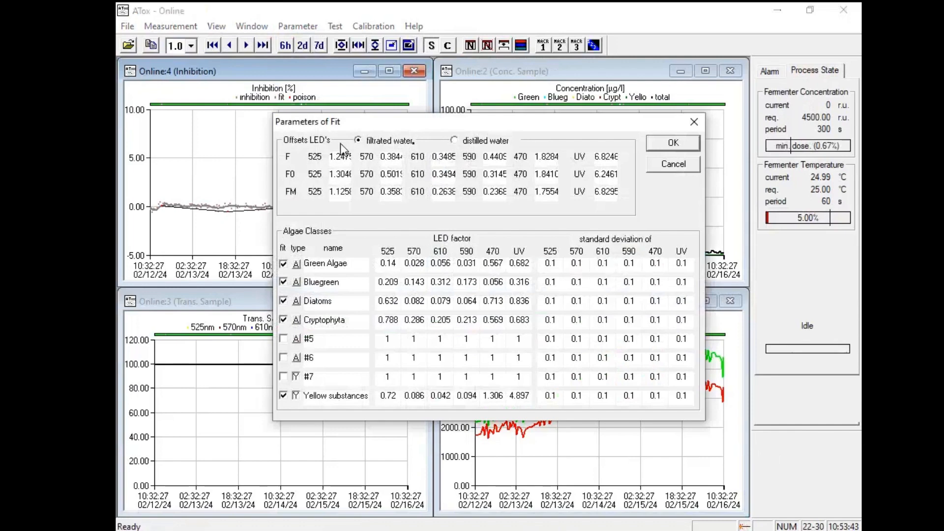
pyautogui.click(455, 140)
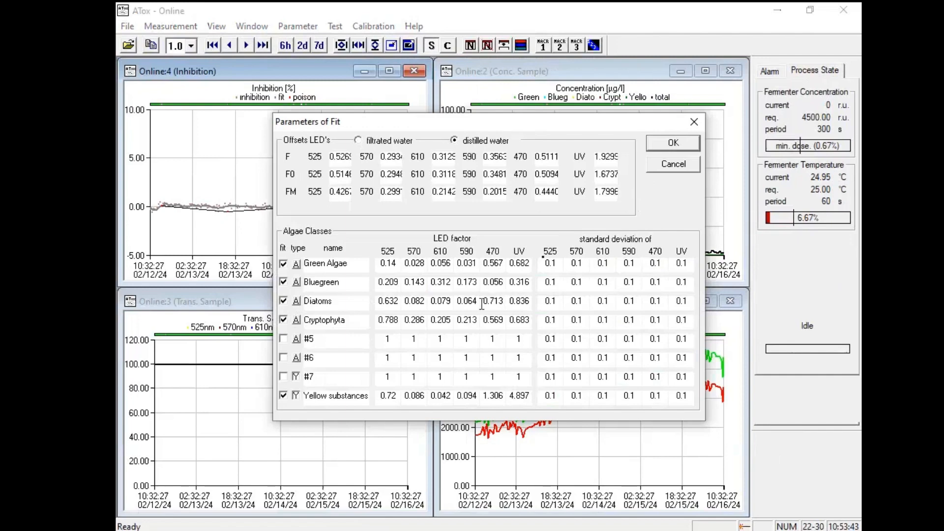
pyautogui.click(672, 166)
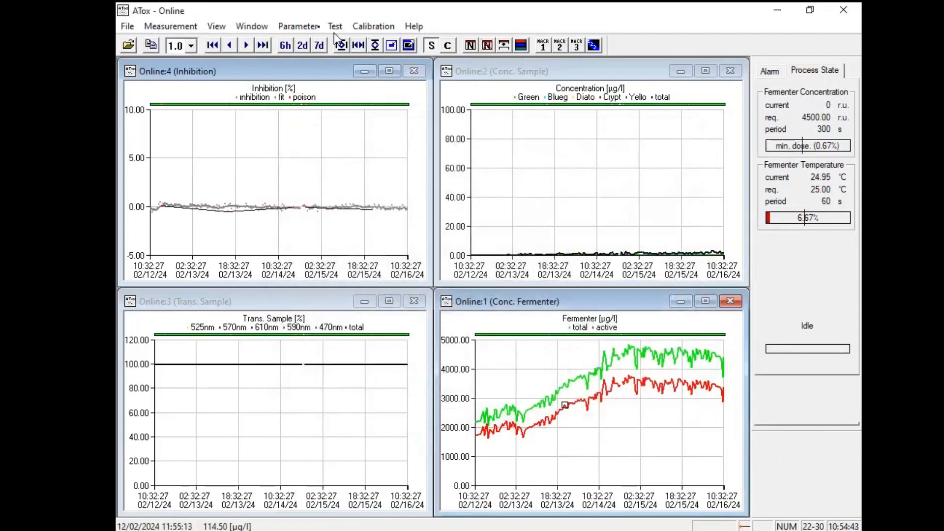
# - Review the measurement parameters for LEDs, transmission and temperature compensation, and cancel without changes
pyautogui.click(306, 27)
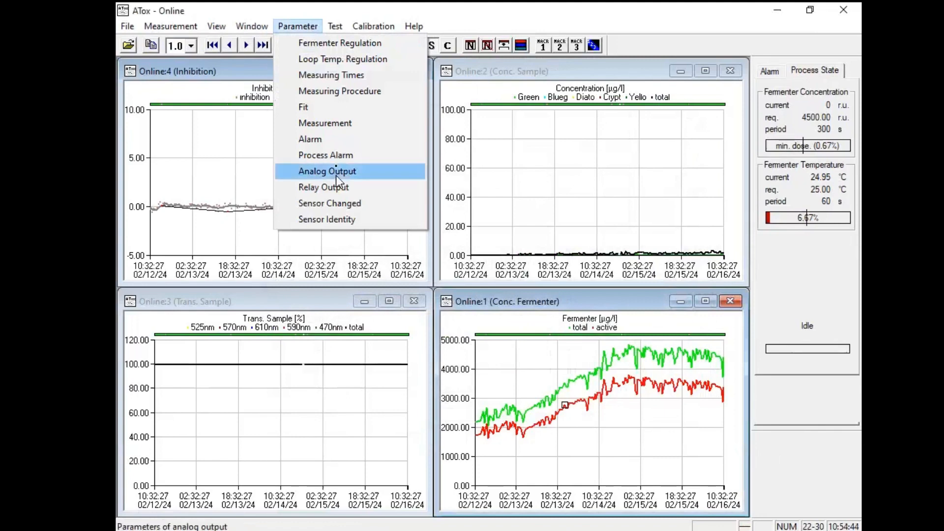
pyautogui.click(336, 124)
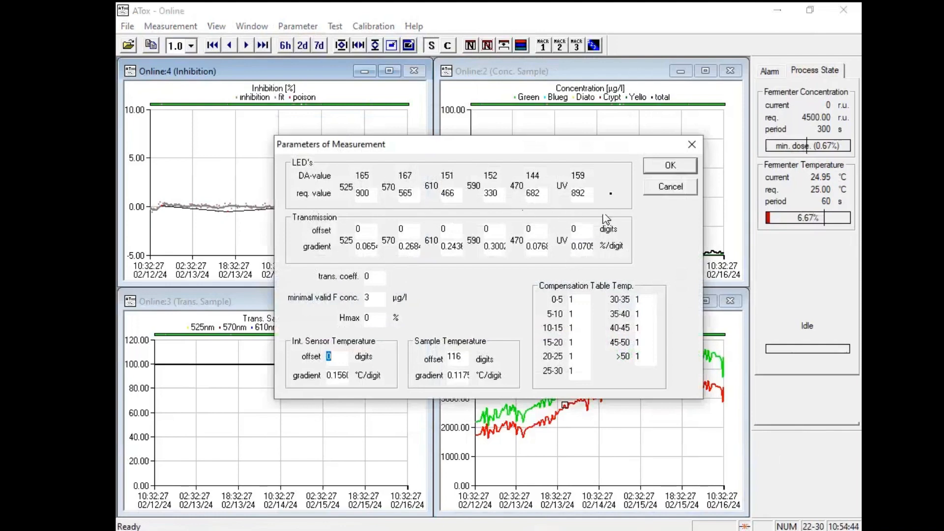
pyautogui.click(668, 195)
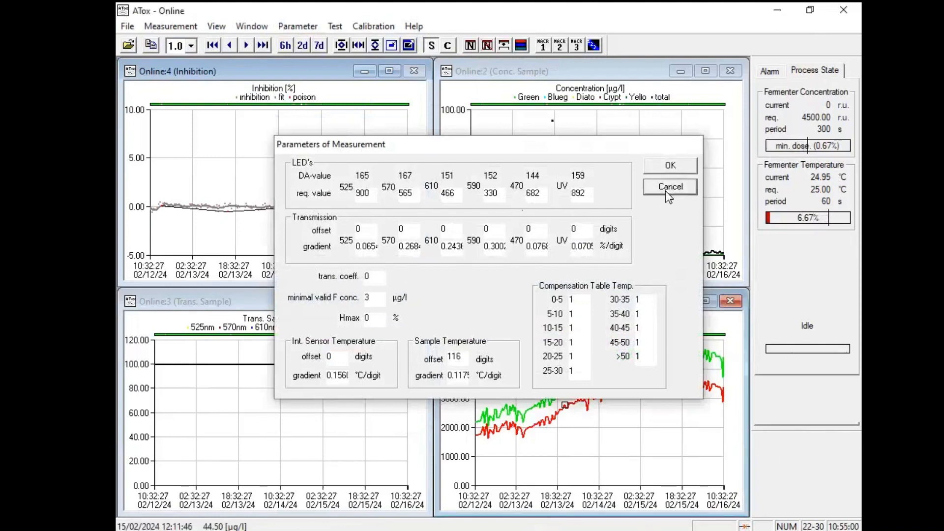
# - Examine the alarm detection parameters for short and long range limits alongside the alarm status display, and cancel without changes
pyautogui.click(310, 27)
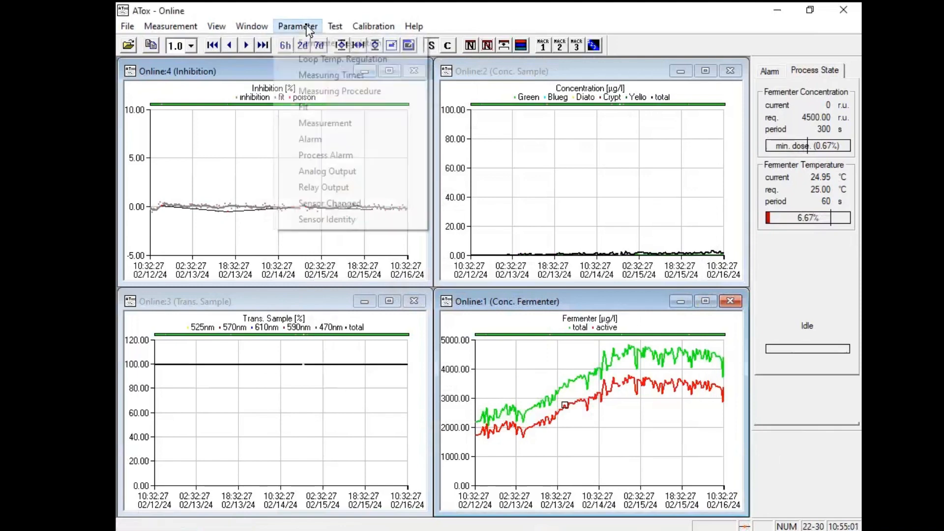
pyautogui.click(329, 139)
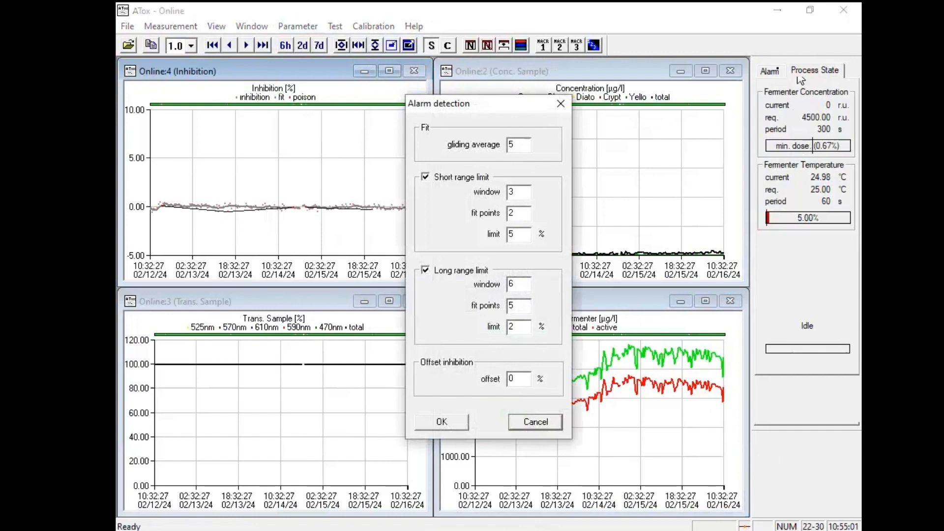
pyautogui.click(536, 424)
pyautogui.click(771, 73)
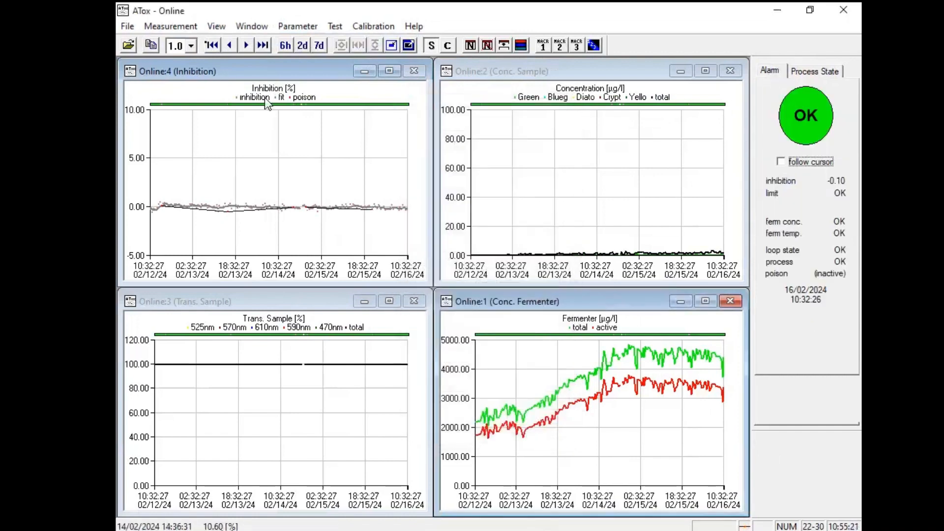
pyautogui.click(296, 27)
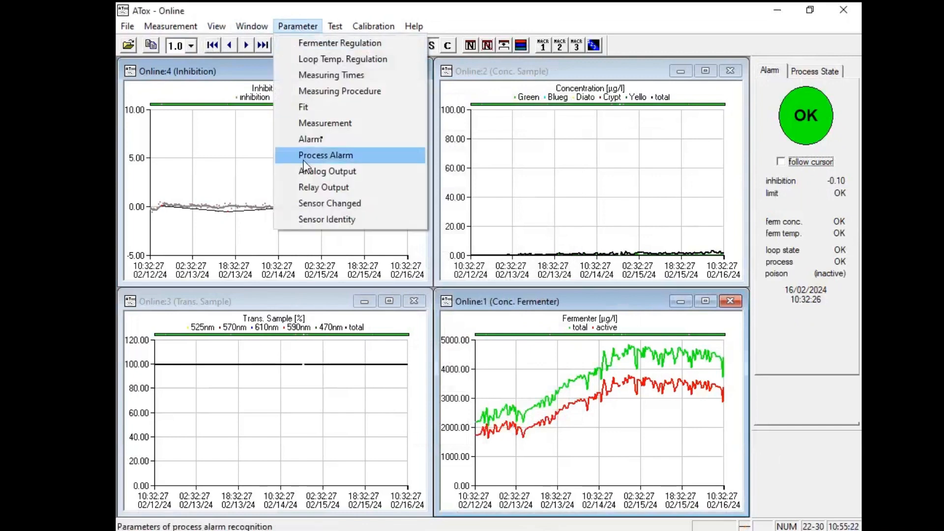
pyautogui.click(322, 140)
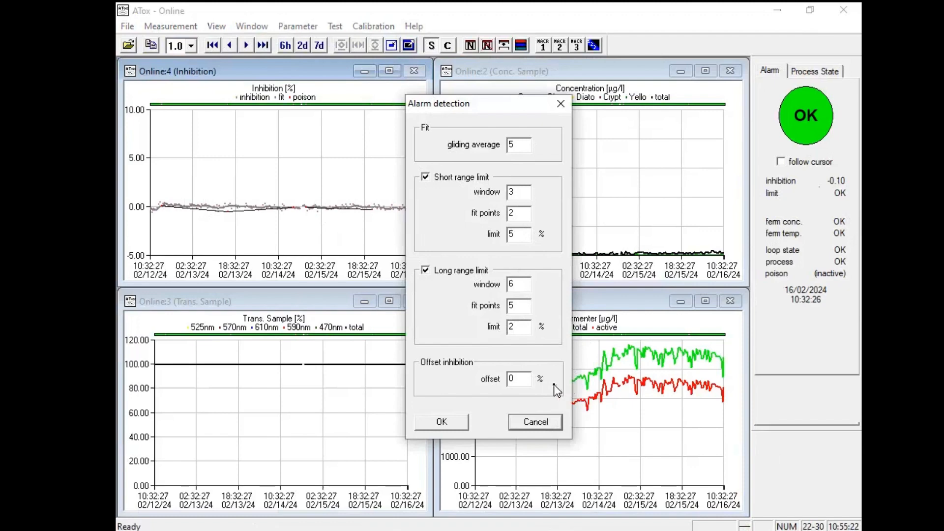
pyautogui.click(541, 423)
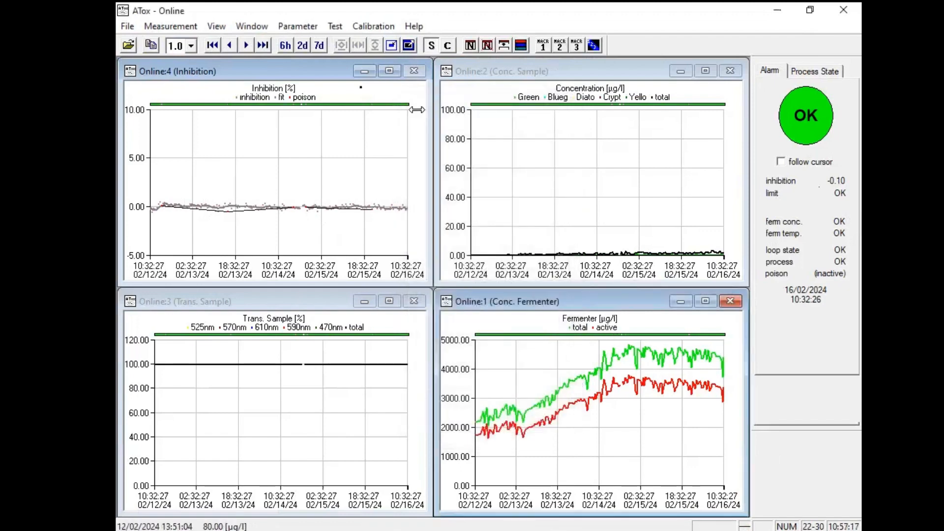
# - Review the process alarm thresholds for fermenter, chlorophyll ratio and inhibition, and cancel without changes
pyautogui.click(300, 28)
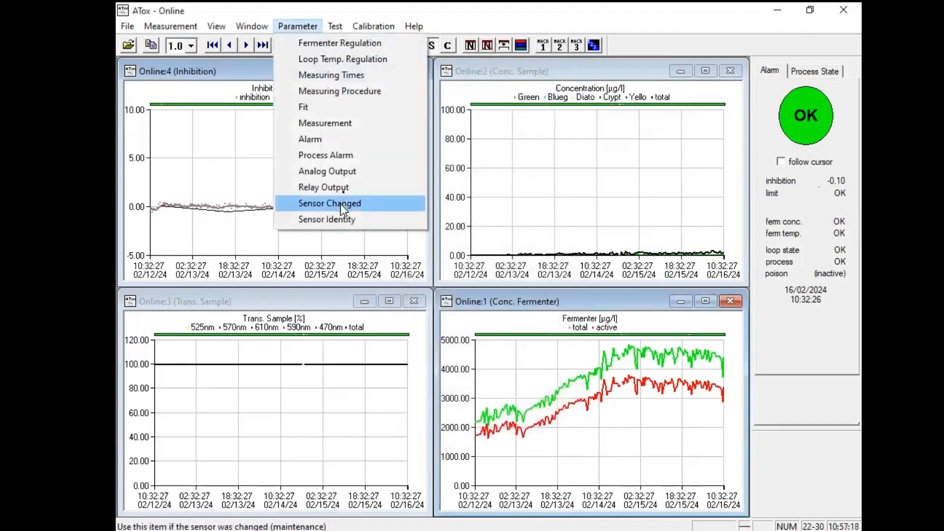
pyautogui.click(340, 155)
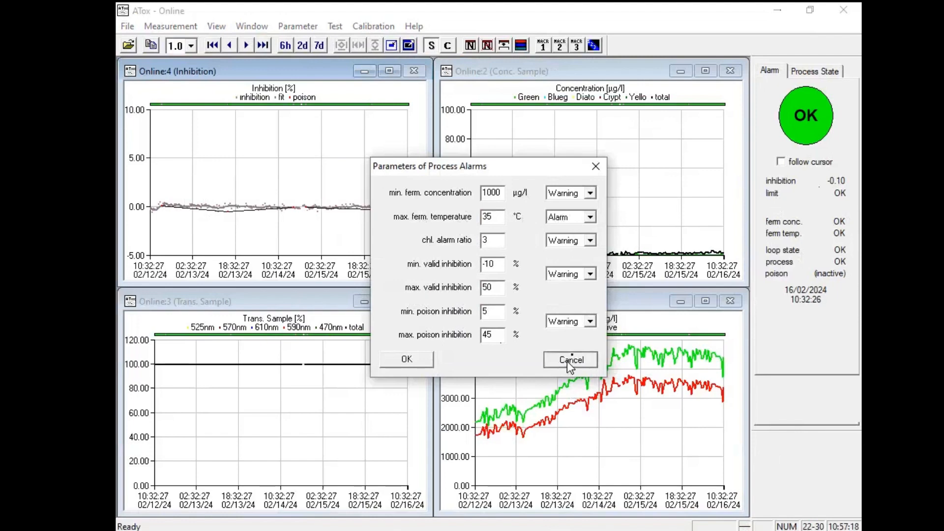
pyautogui.click(569, 359)
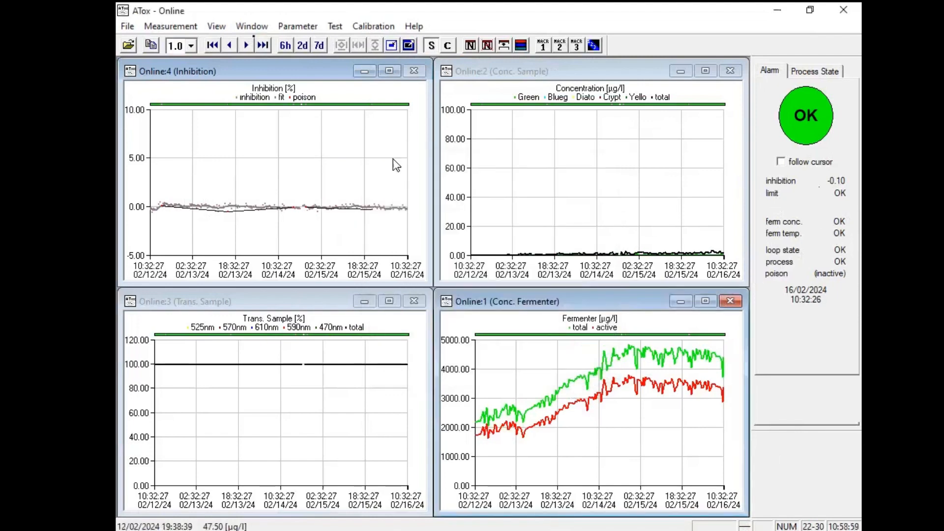
# - Assign the total chlorophyll concentration listed after the total transmission sample to analog output channel 2
pyautogui.click(296, 25)
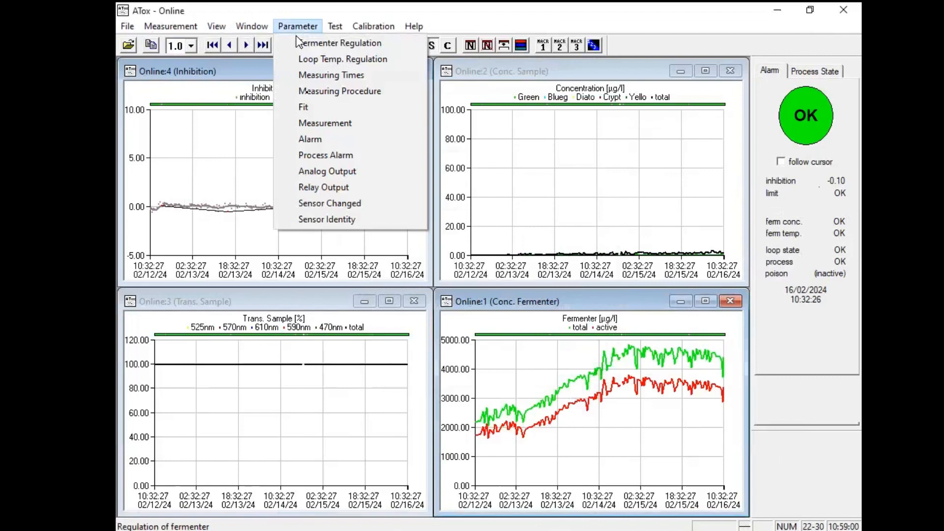
pyautogui.click(346, 176)
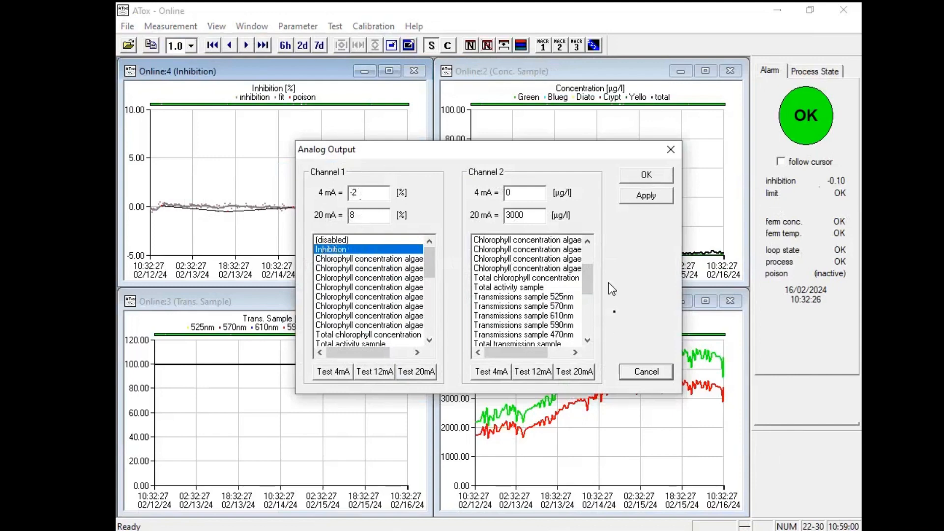
pyautogui.moveTo(592, 283)
pyautogui.mouseDown()
pyautogui.moveTo(589, 265)
pyautogui.moveTo(586, 296)
pyautogui.mouseUp()
pyautogui.click(556, 317)
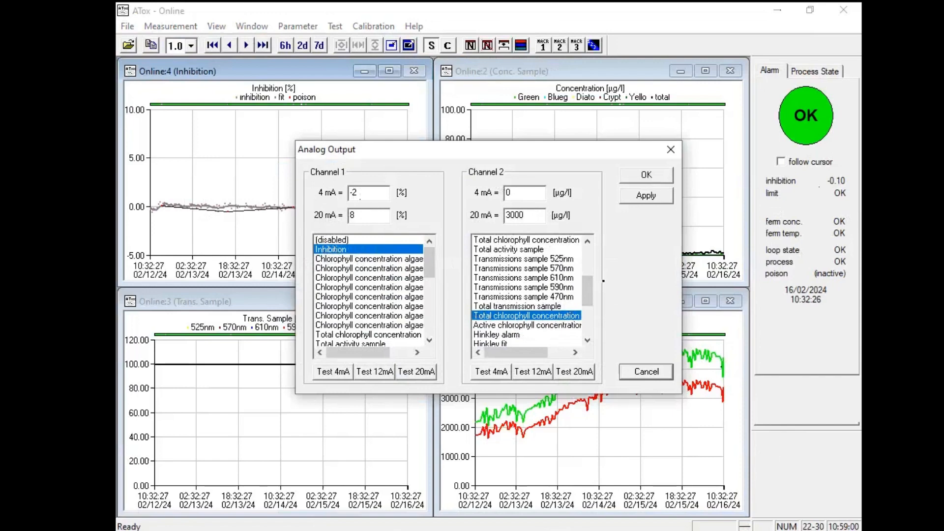
# - Set the 20 mA value of analog output channel 2 to 6000 µg/l and apply the change
pyautogui.moveTo(525, 217); pyautogui.dragTo(453, 215)
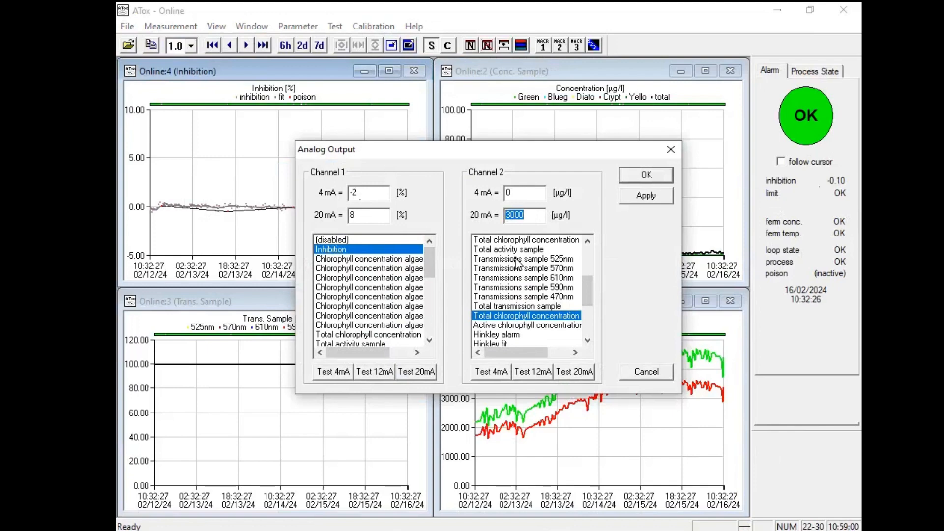
pyautogui.write('6999')
pyautogui.press('BackSpace')
pyautogui.press('BackSpace')
pyautogui.press('BackSpace')
pyautogui.write('0000')
pyautogui.press('BackSpace')
pyautogui.click(650, 201)
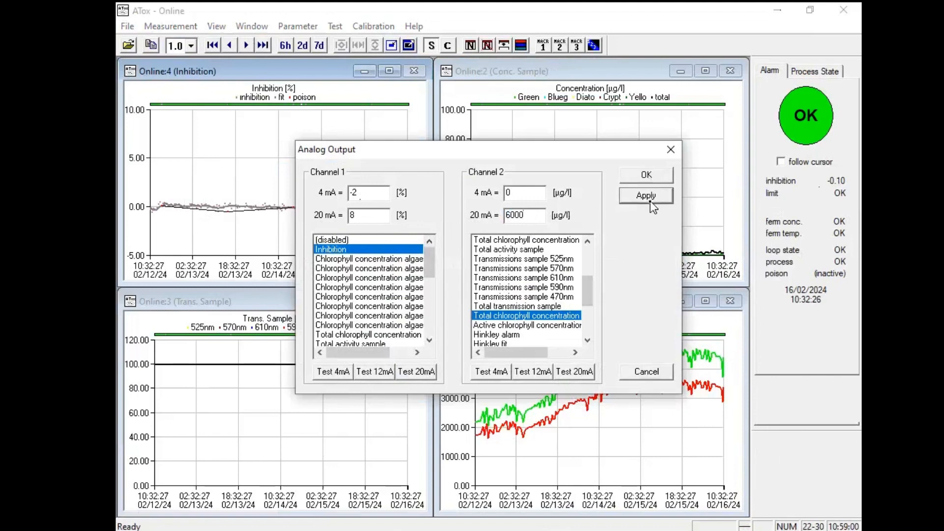
pyautogui.click(641, 177)
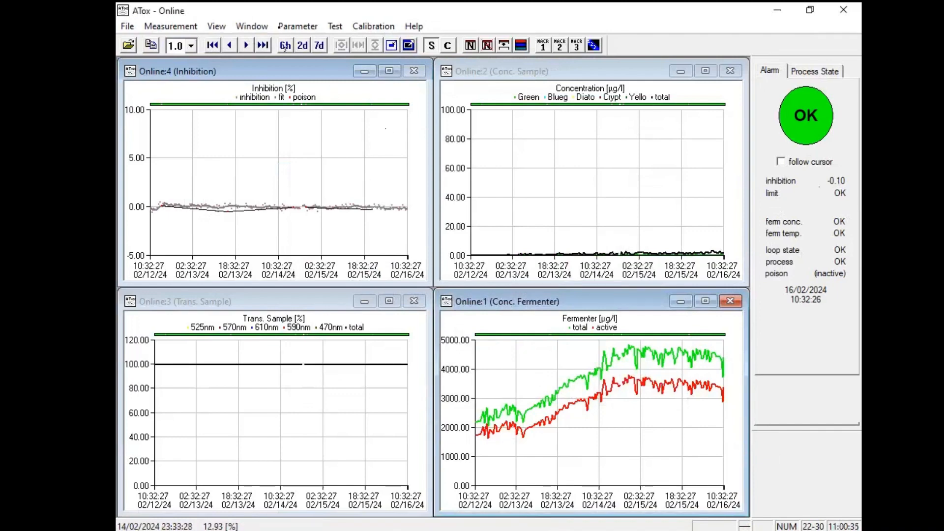
# - Review the relay output assignments, test relay 2 by switching it on and off, and cancel without changes
pyautogui.click(290, 29)
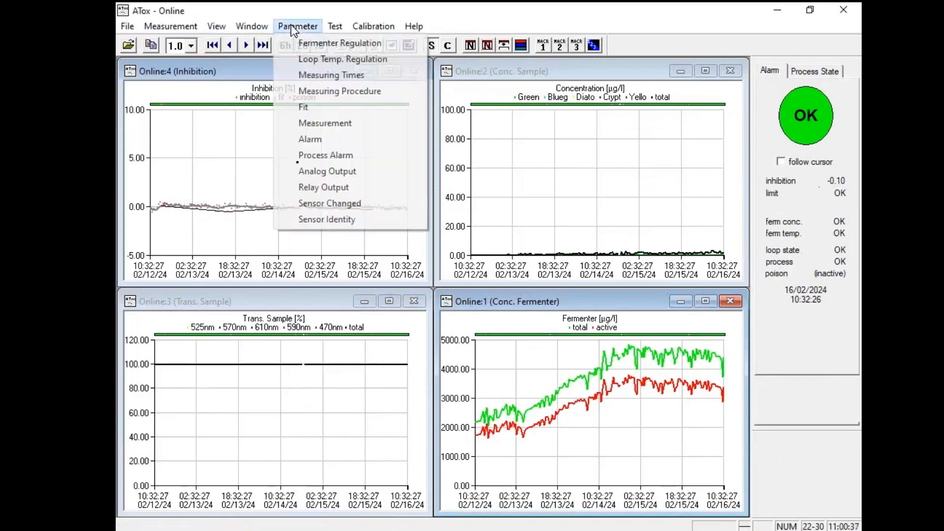
pyautogui.click(303, 189)
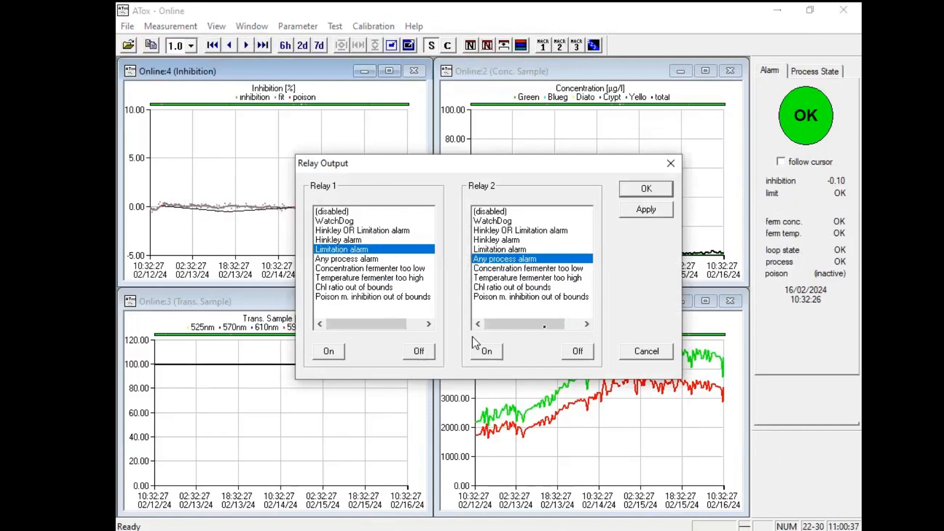
pyautogui.click(484, 352)
pyautogui.click(489, 352)
pyautogui.click(586, 354)
pyautogui.click(646, 351)
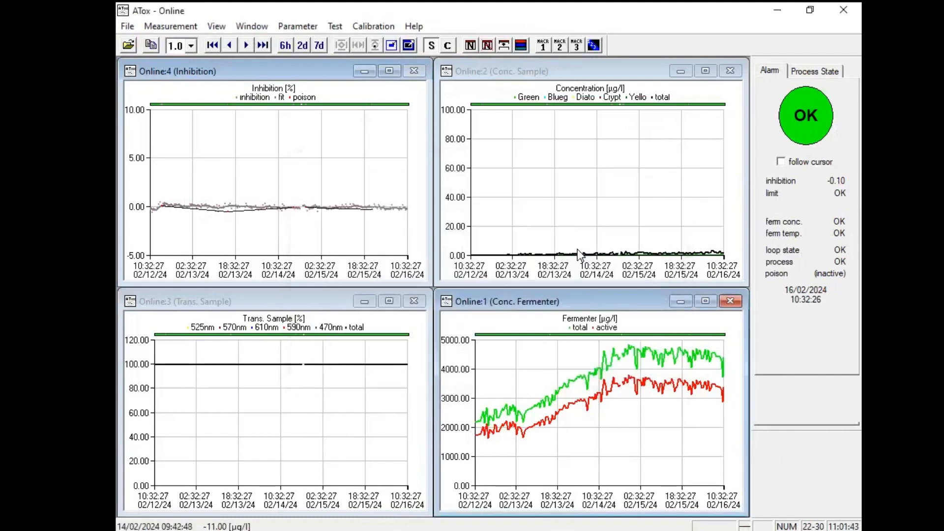
# - View the sensor identity details, including software version and factory calibration date, and close them
pyautogui.click(298, 26)
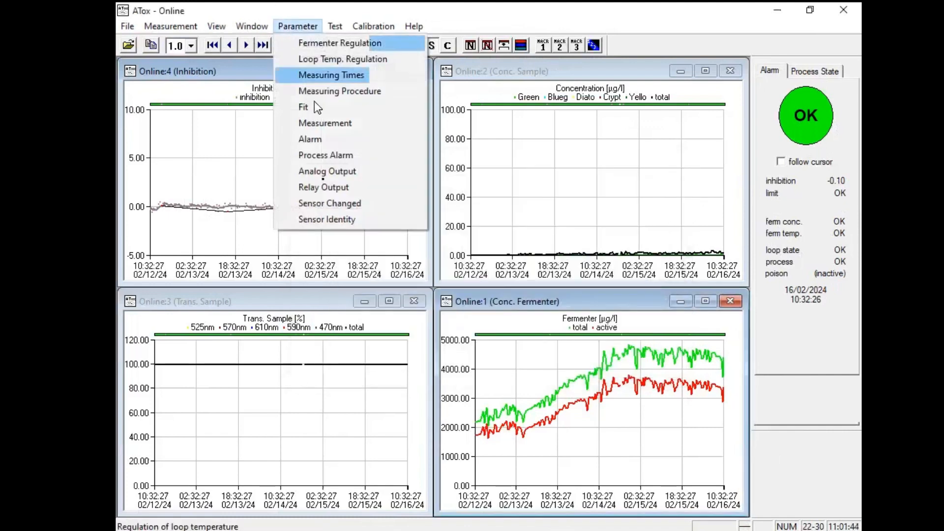
pyautogui.click(337, 221)
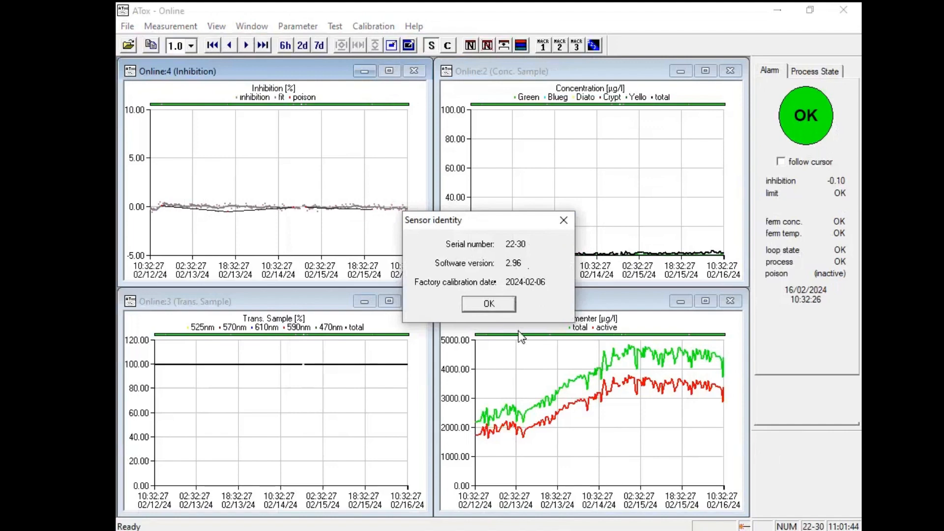
pyautogui.click(489, 304)
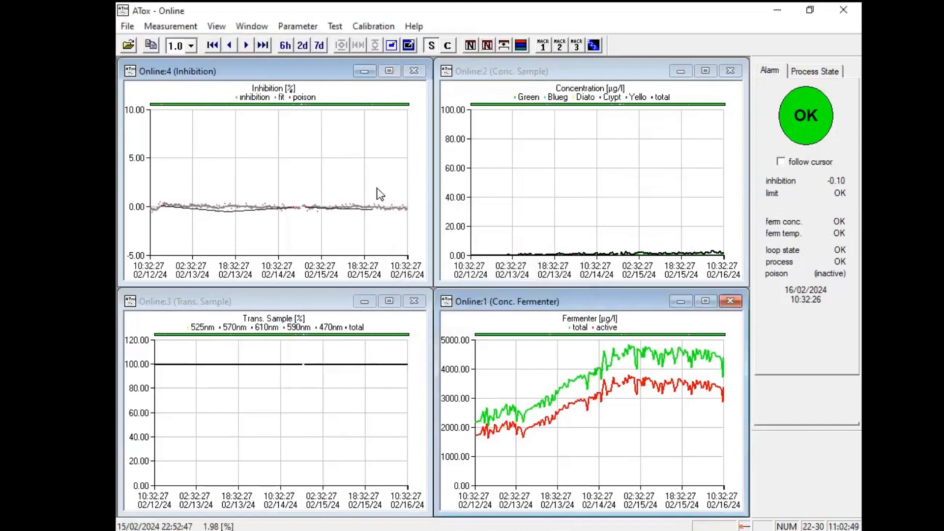
# - Switch the air pump on and off in the IO configuration test, select the sample pump, and close the test
pyautogui.click(294, 30)
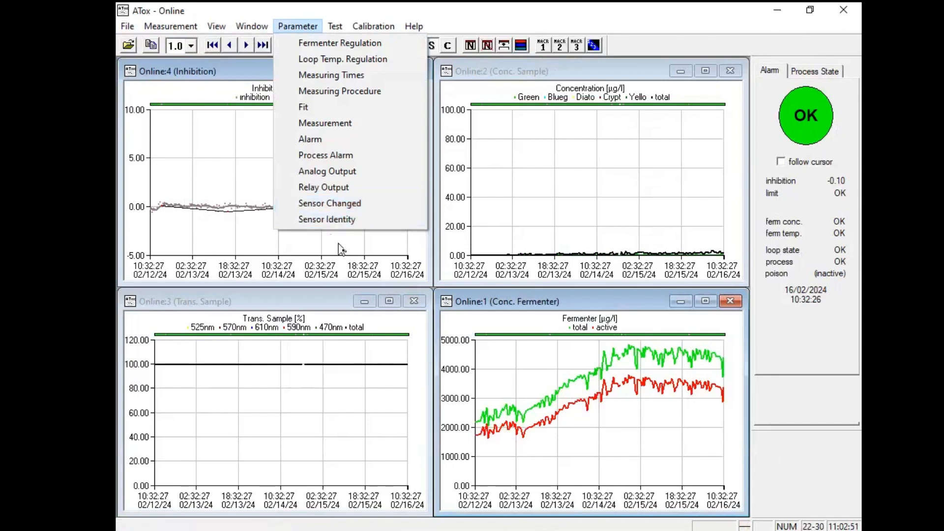
pyautogui.moveTo(338, 27)
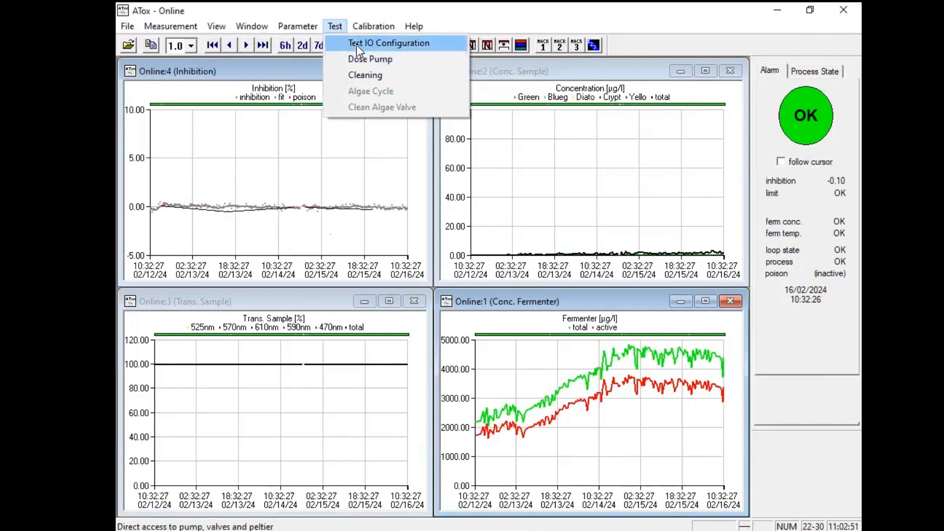
pyautogui.click(358, 44)
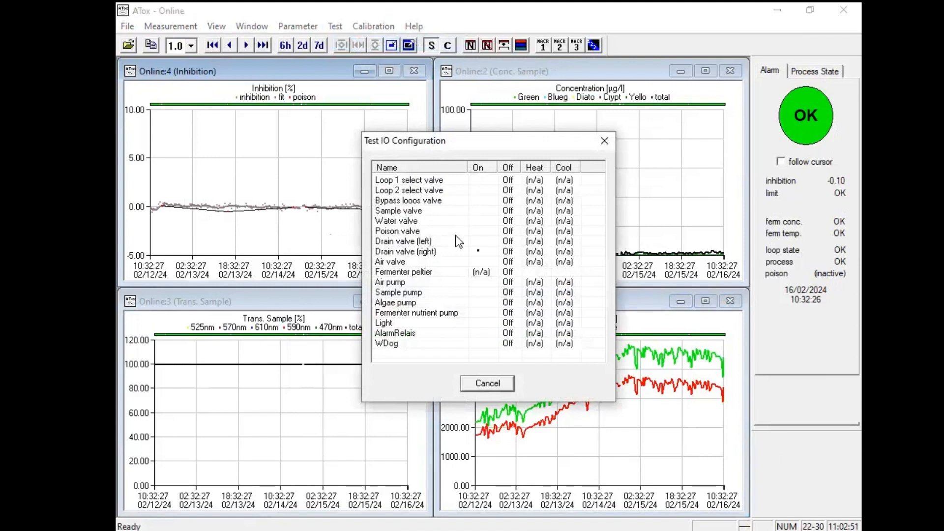
pyautogui.click(479, 285)
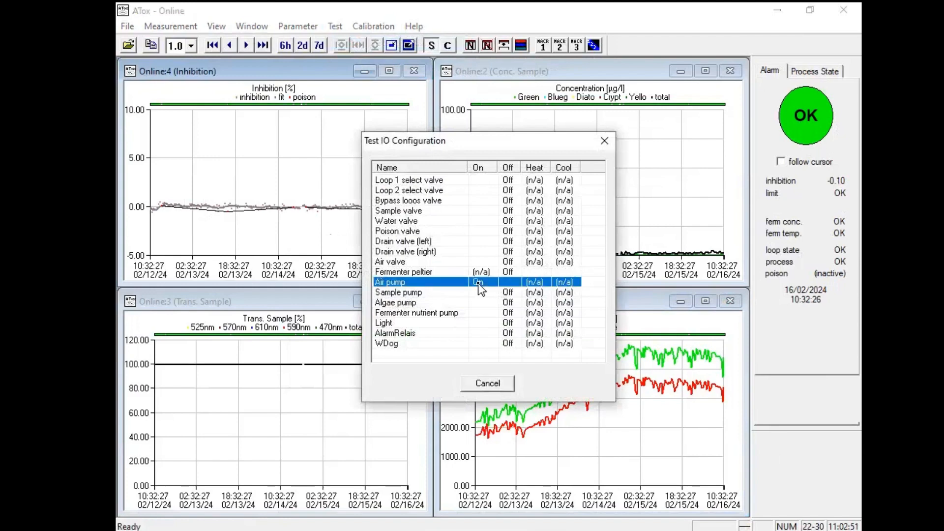
pyautogui.click(507, 284)
pyautogui.click(482, 295)
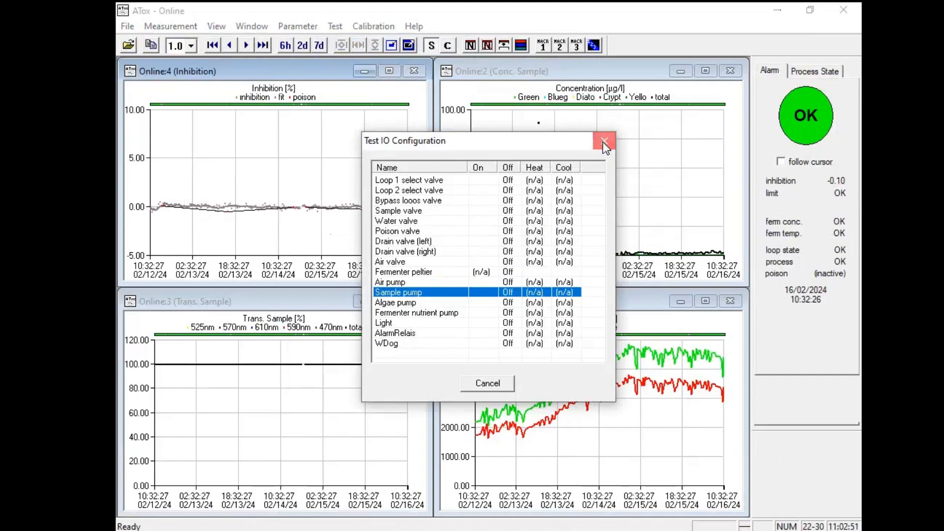
pyautogui.click(603, 142)
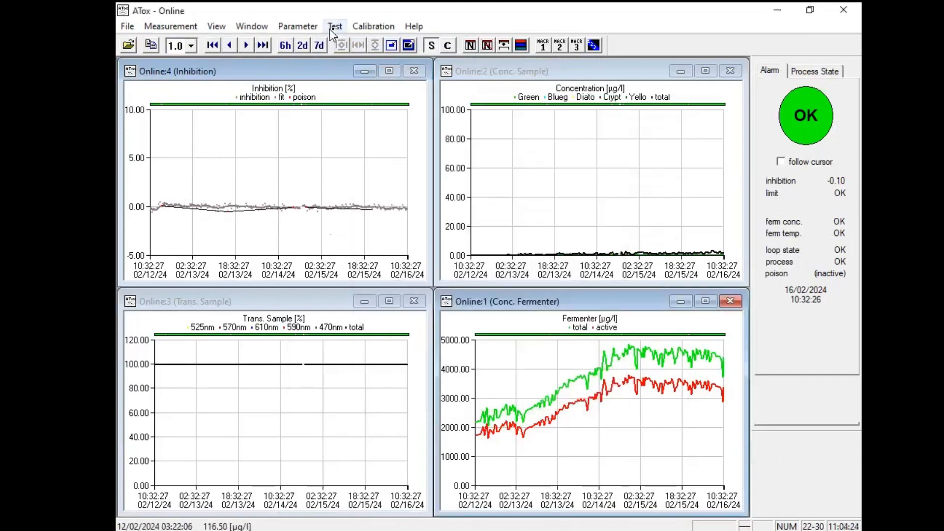
# - Start a dose pump test with an auto fill volume of 200 ml and abort the fermenter filling
pyautogui.click(334, 27)
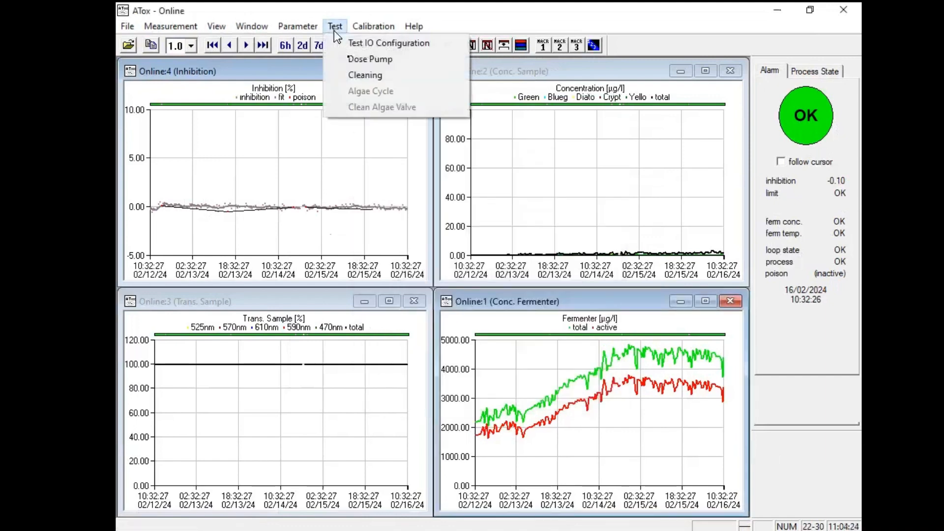
pyautogui.click(350, 61)
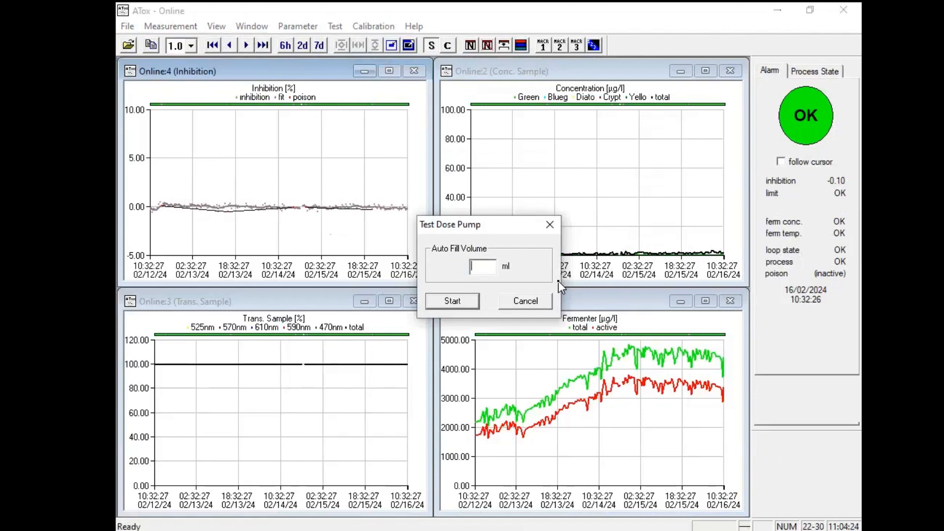
pyautogui.write('200')
pyautogui.click(450, 302)
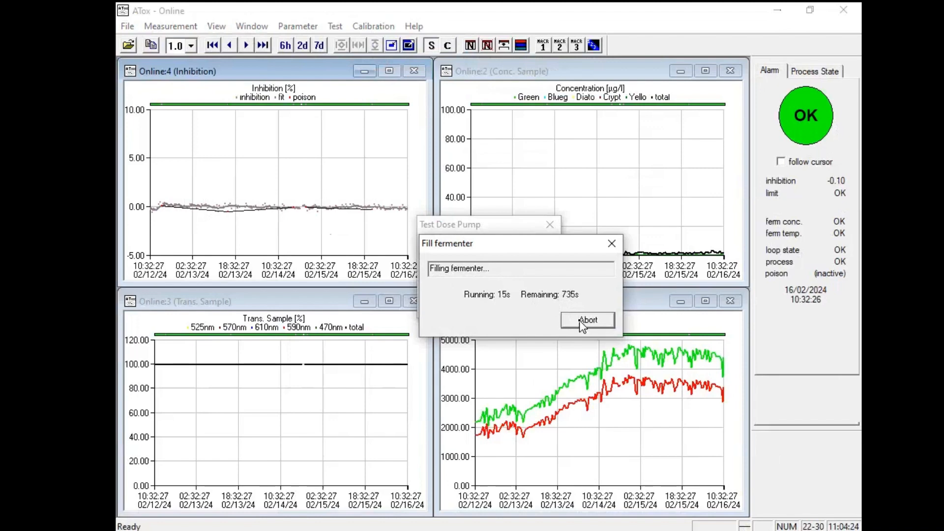
pyautogui.click(579, 320)
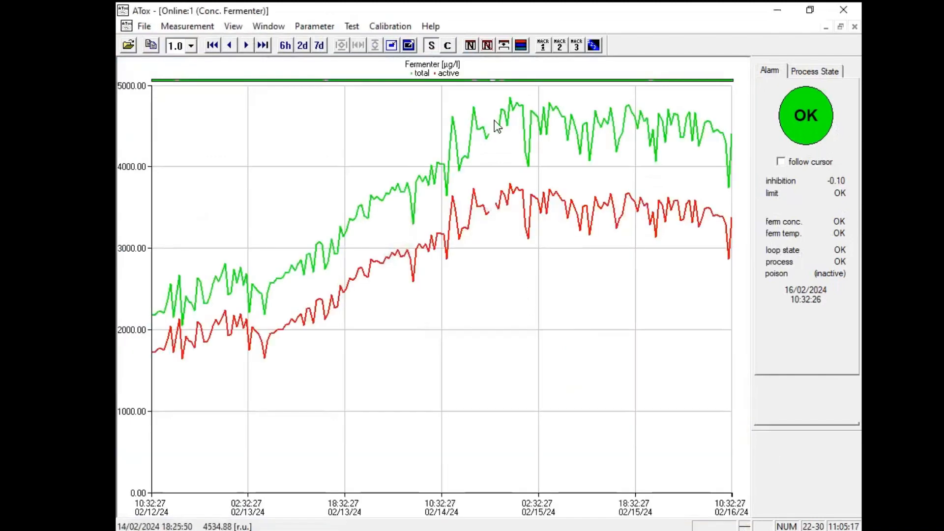
# - Apply window macro 3 to restore the tiled layout of the four online graphs
pyautogui.click(576, 44)
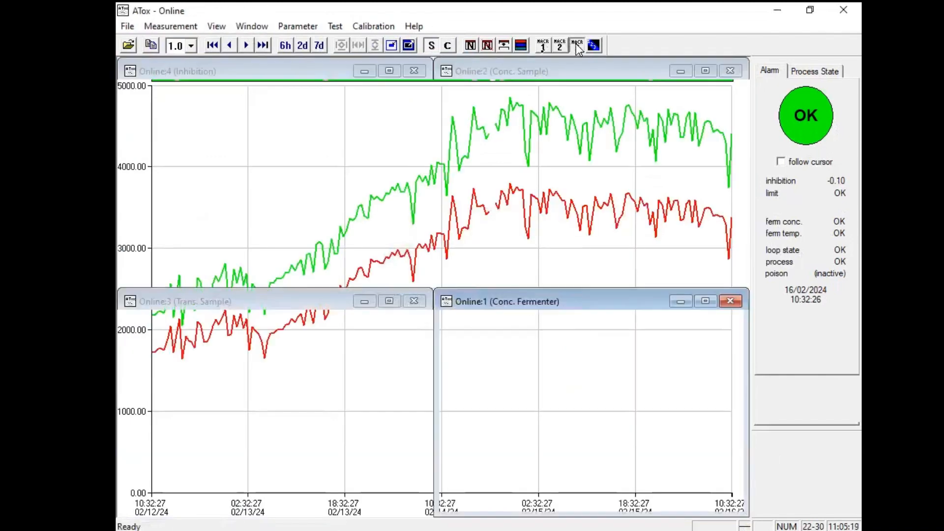
# - View the fermenter parameters, check the nutrient volume, and close them without changes
pyautogui.click(301, 28)
pyautogui.click(305, 41)
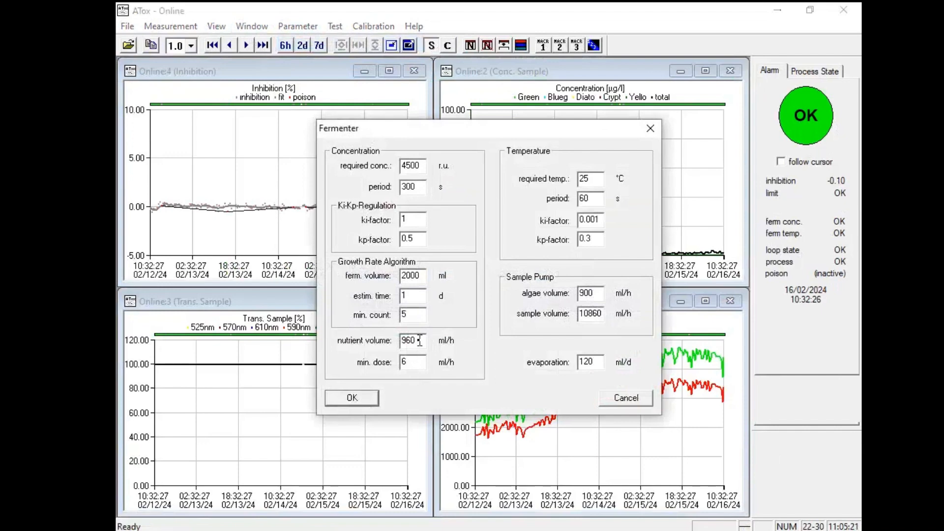
pyautogui.moveTo(419, 341); pyautogui.dragTo(397, 342)
pyautogui.click(626, 398)
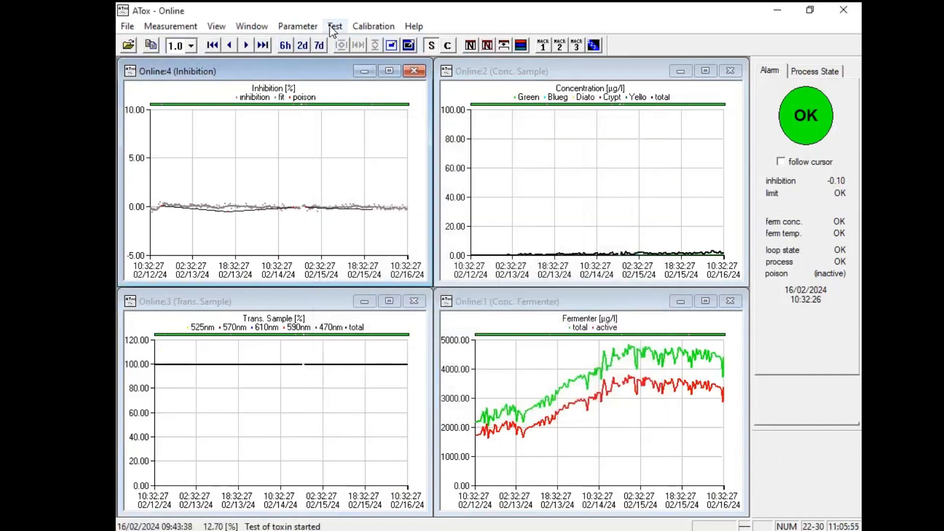
# - Run the sensor cleaning test by moving the cleaning unit down and up, and close the test
pyautogui.click(332, 27)
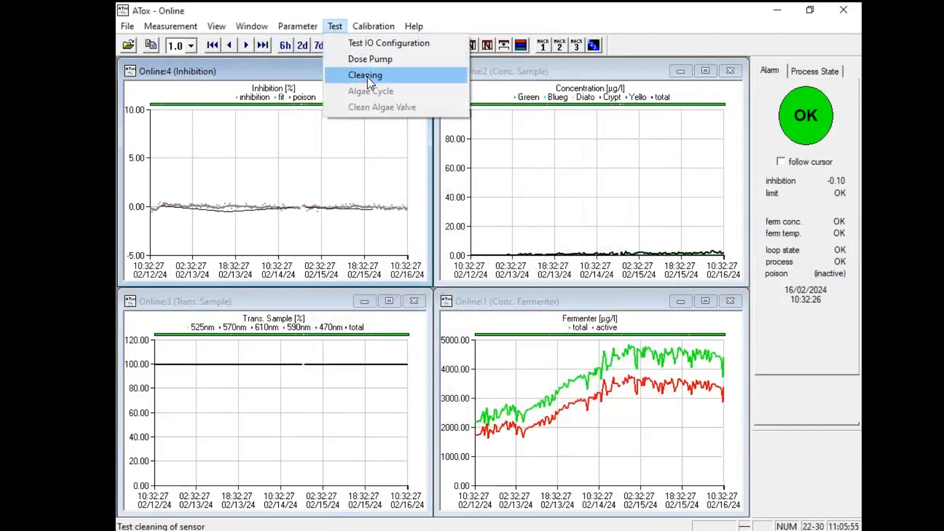
pyautogui.click(368, 76)
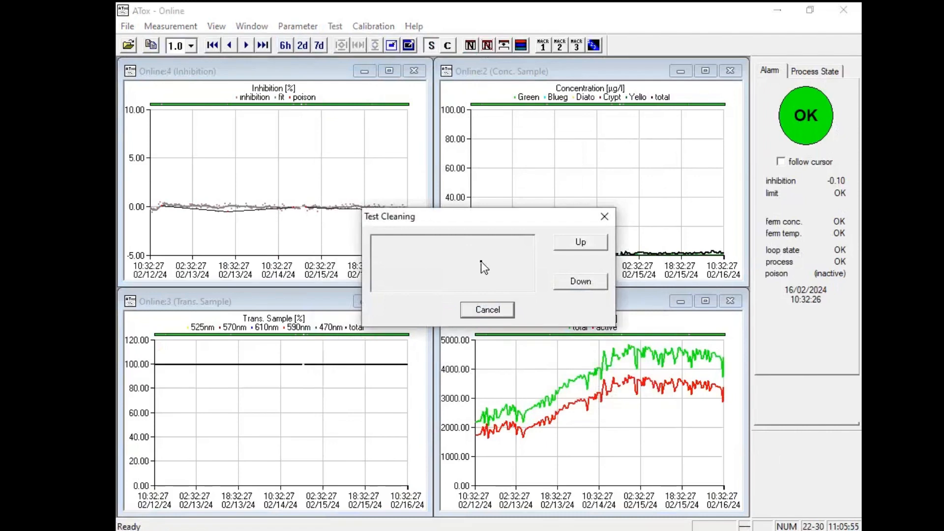
pyautogui.click(581, 285)
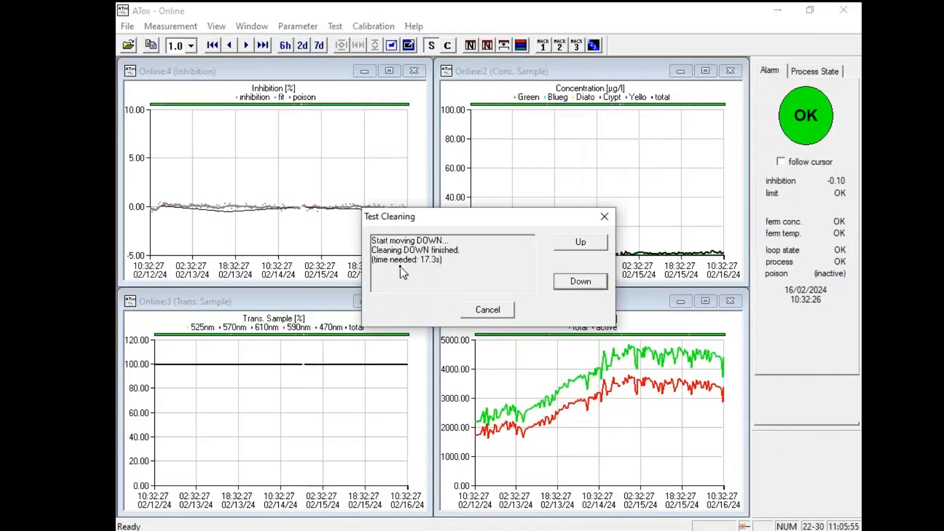
pyautogui.click(593, 245)
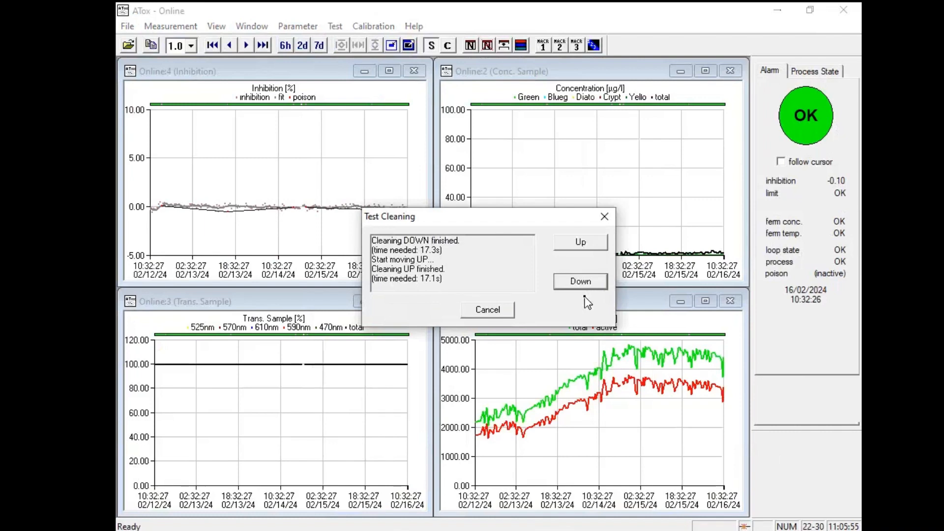
pyautogui.click(487, 309)
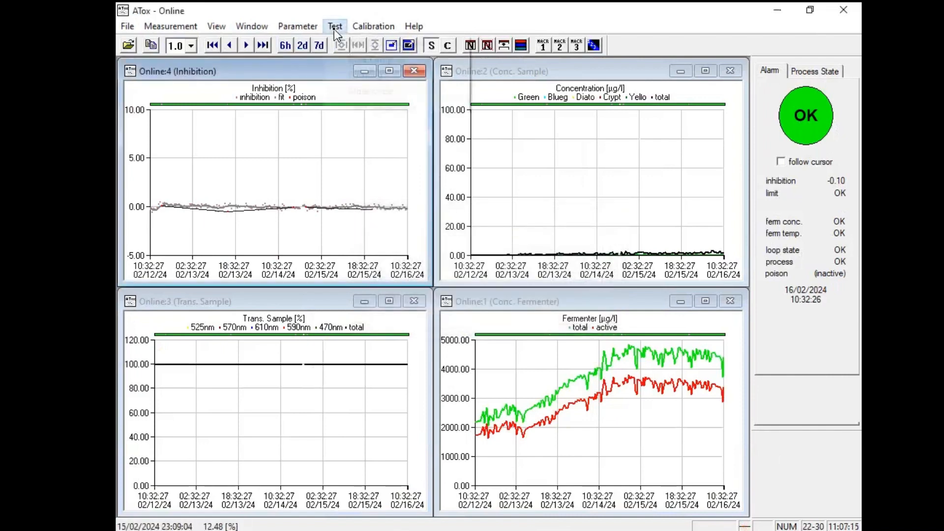
# - Select the sample pump for calibration, pre-fill its hoses, and proceed to the calibration run
pyautogui.click(334, 28)
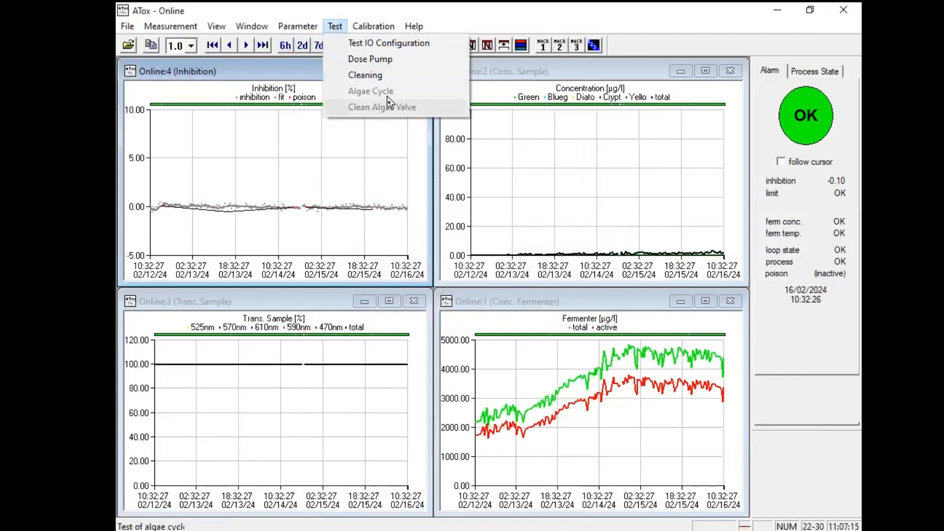
pyautogui.moveTo(384, 26)
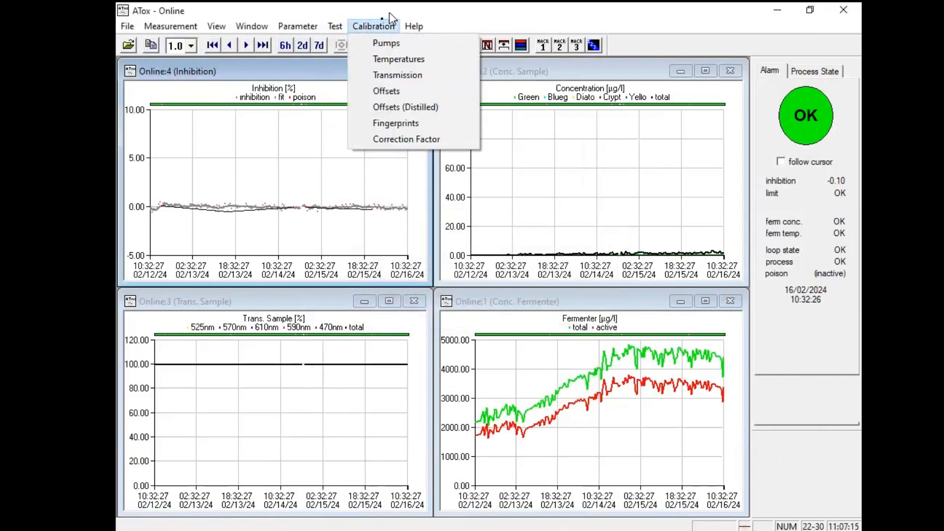
pyautogui.click(395, 45)
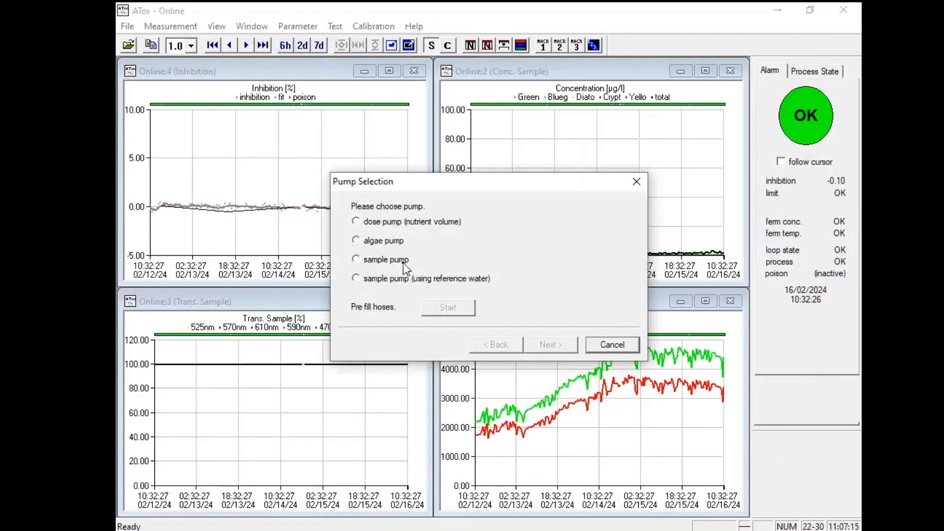
pyautogui.click(357, 278)
pyautogui.click(358, 262)
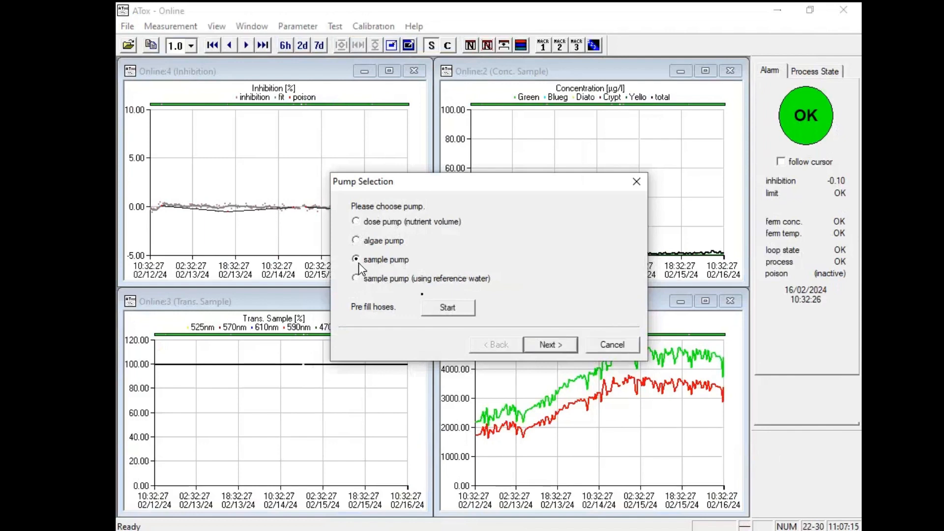
pyautogui.click(449, 307)
pyautogui.click(547, 346)
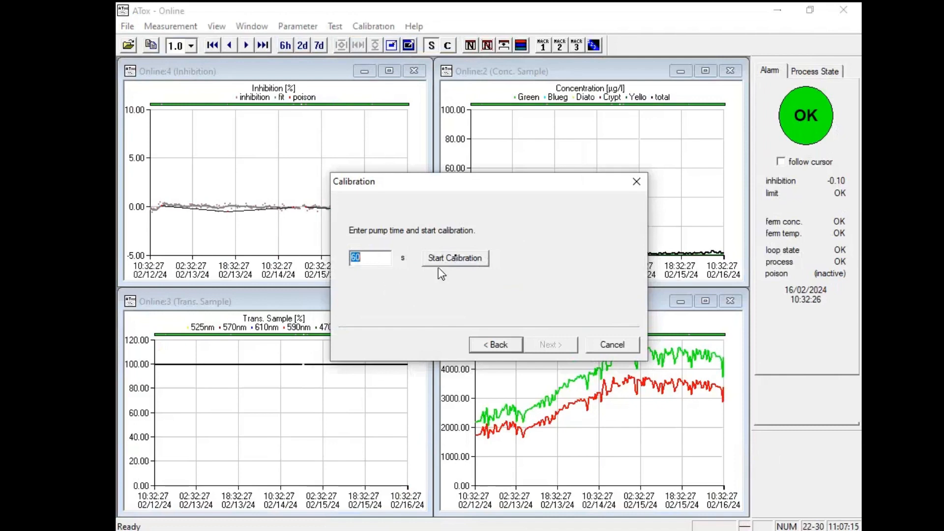
# - Start the sample pump calibration with a pump time of 60 s, stop it early, and proceed to the result
pyautogui.click(460, 259)
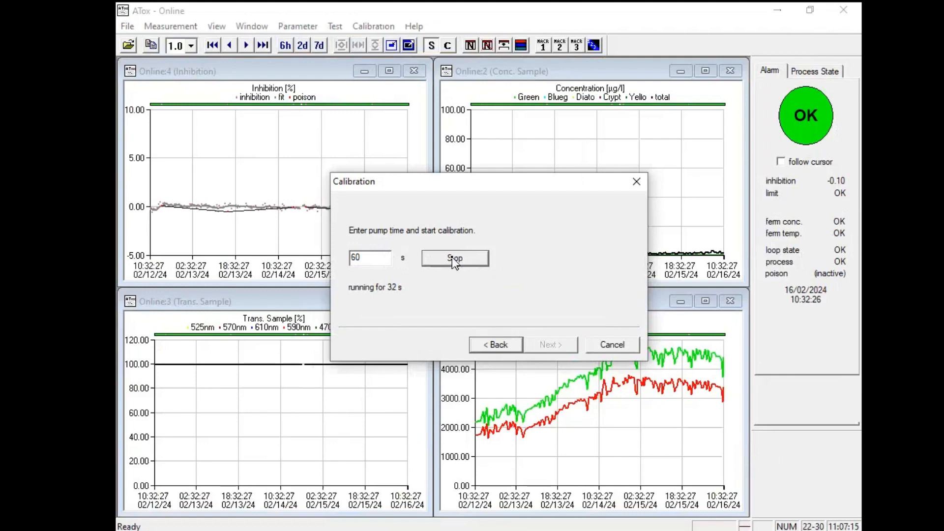
pyautogui.click(447, 261)
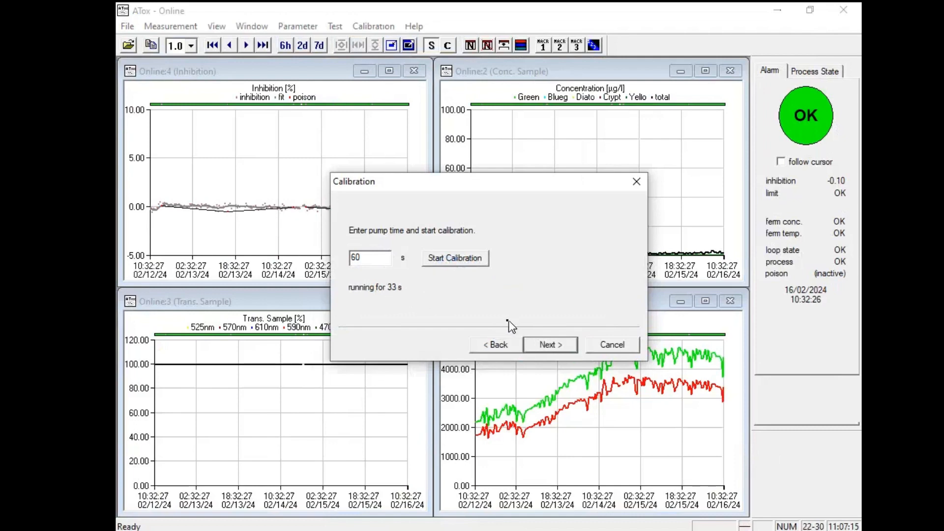
pyautogui.click(549, 346)
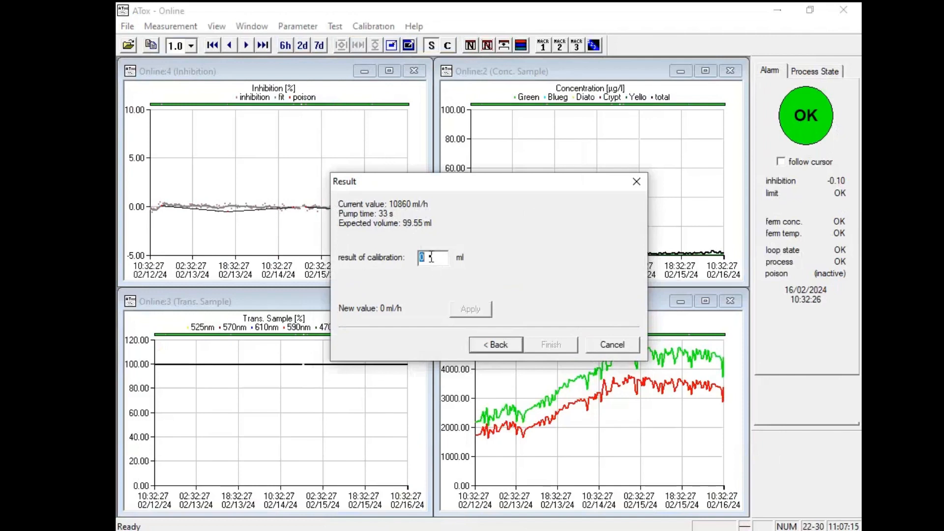
# - Enter 100 ml as the sample pump calibration result and cancel the pump calibration without applying it
pyautogui.write('100')
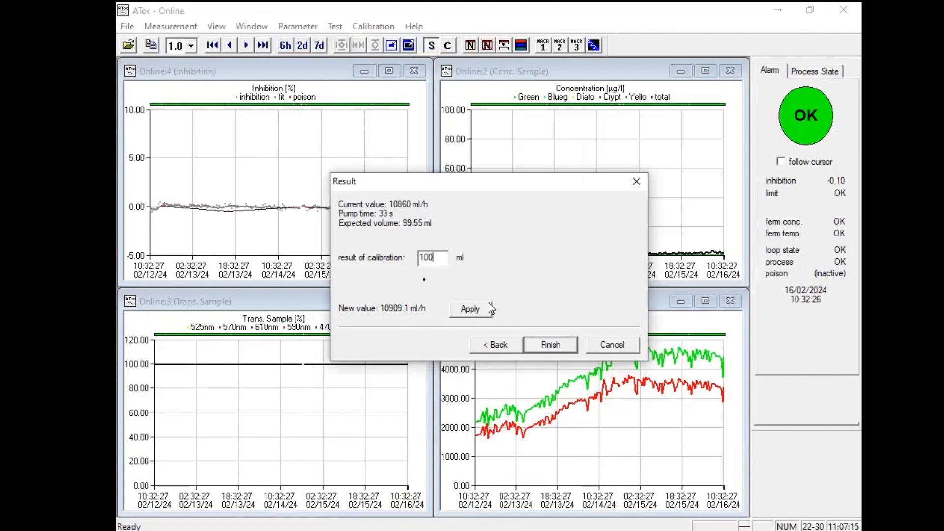
pyautogui.click(486, 348)
pyautogui.click(486, 348)
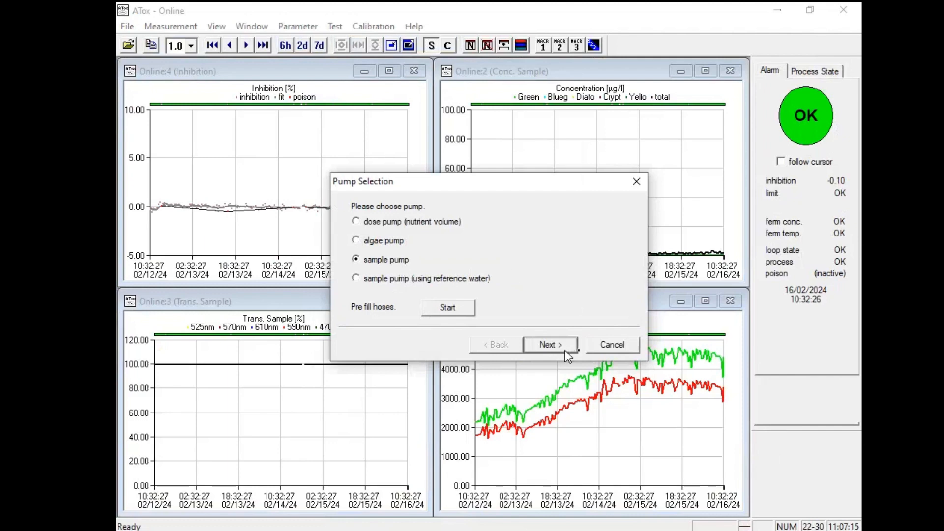
pyautogui.click(611, 346)
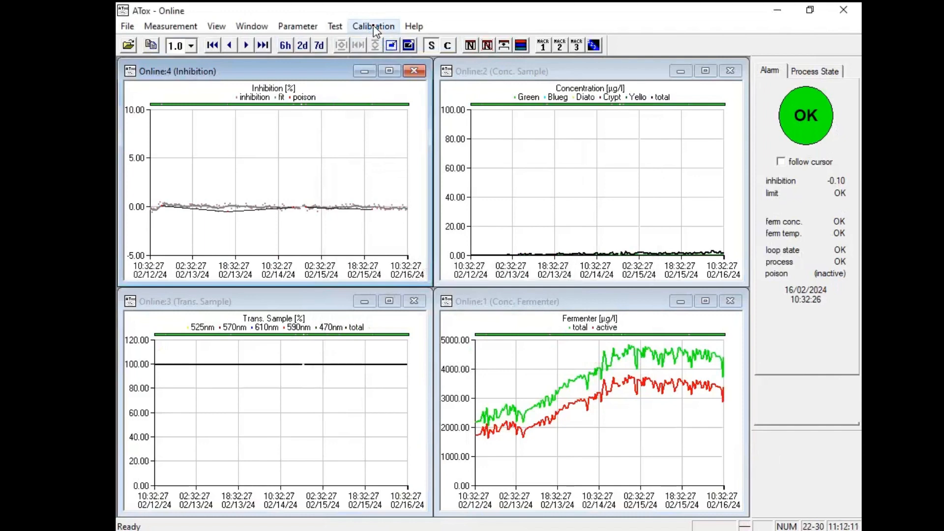
pyautogui.click(373, 25)
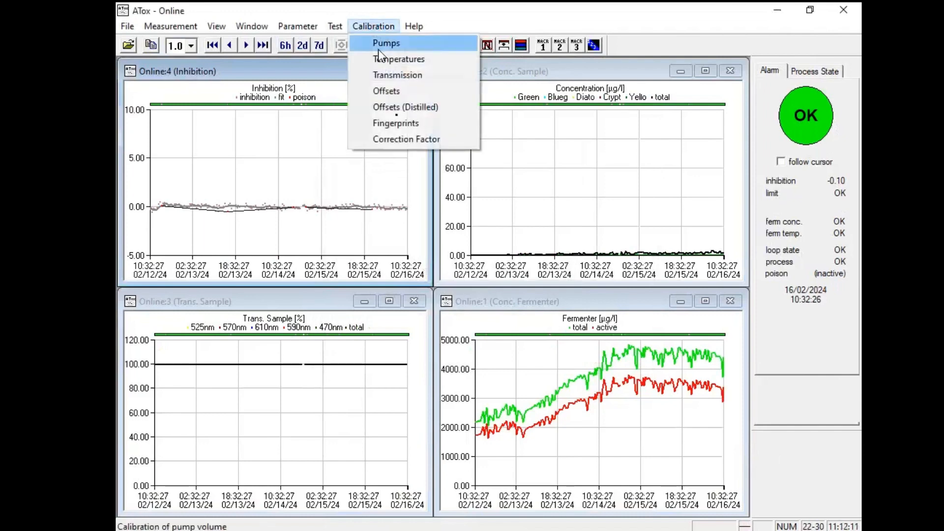
pyautogui.click(380, 178)
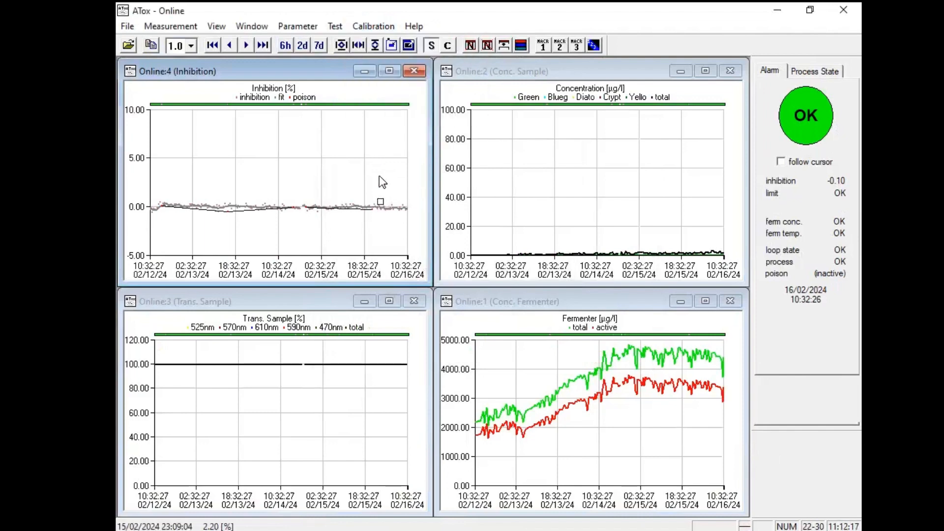
# - View the ATox program version and copyright information and close it
pyautogui.click(414, 26)
pyautogui.click(440, 44)
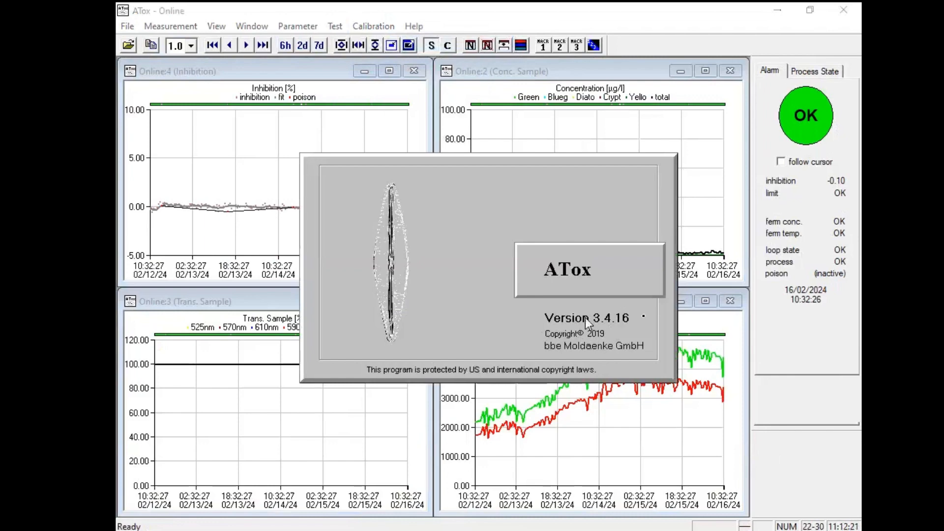
pyautogui.click(602, 329)
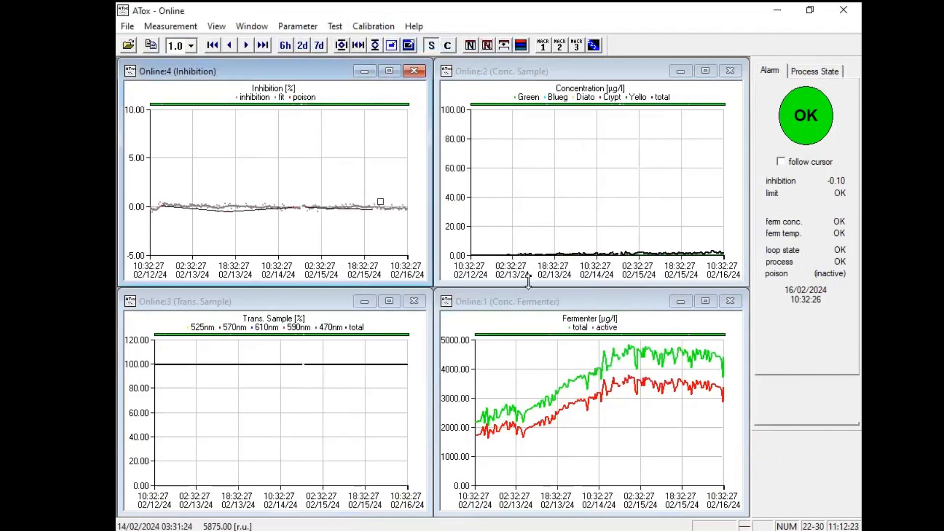
pyautogui.click(415, 26)
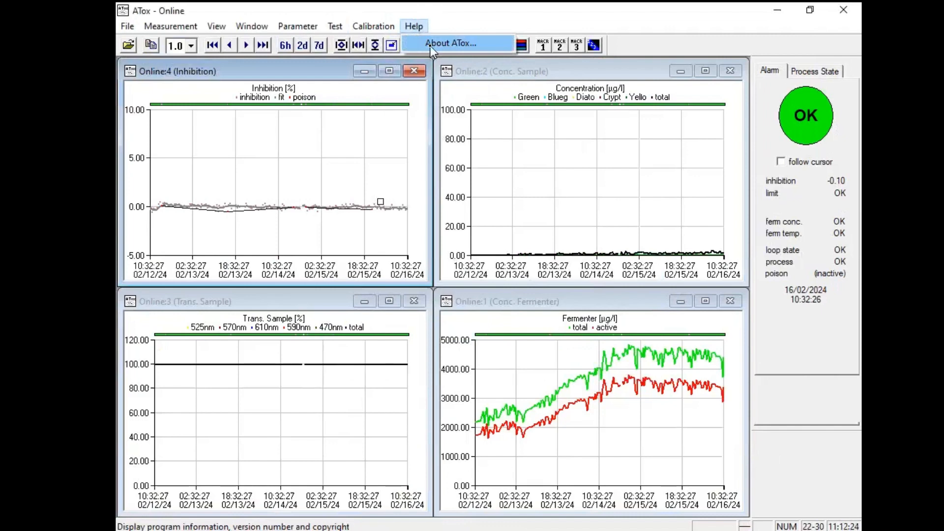
pyautogui.click(432, 45)
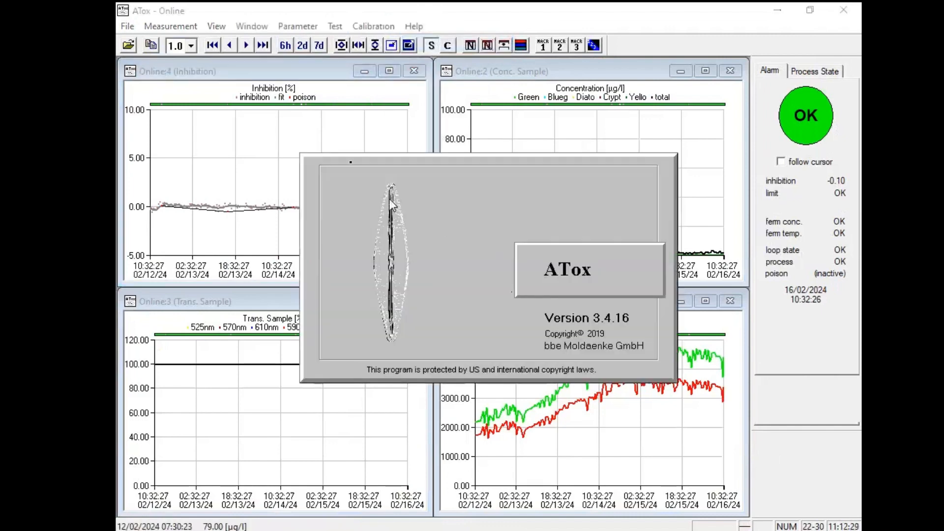
pyautogui.click(347, 153)
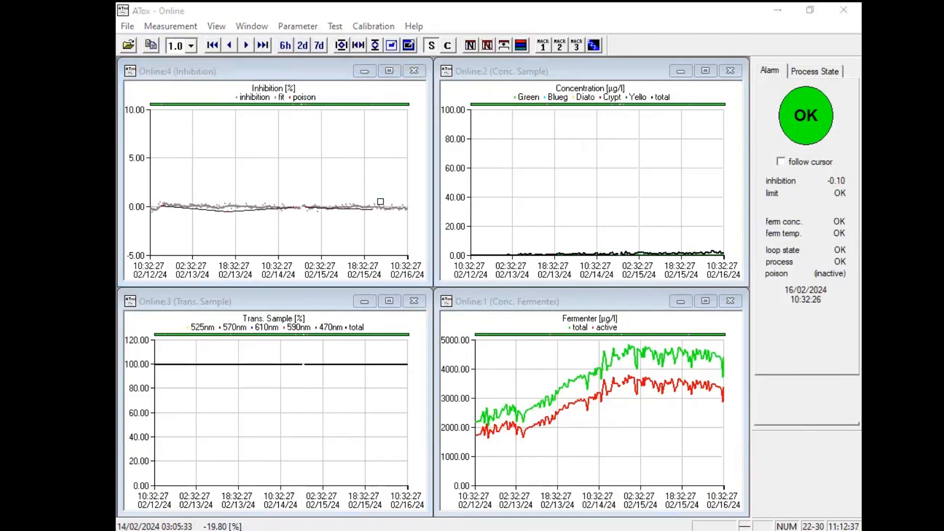
# - Search Windows for "manual" to locate the operating and software manuals, and close the search
pyautogui.press('super+s')
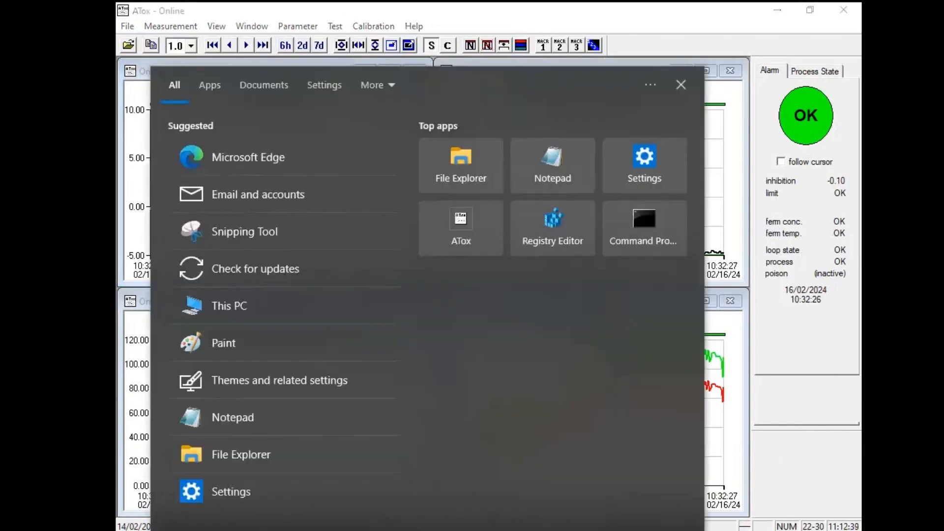
pyautogui.write('man')
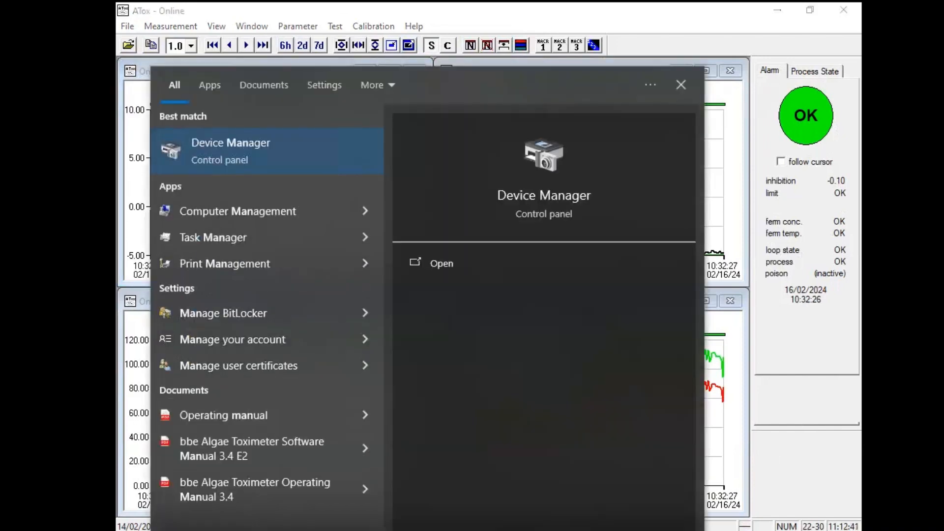
pyautogui.write('ual')
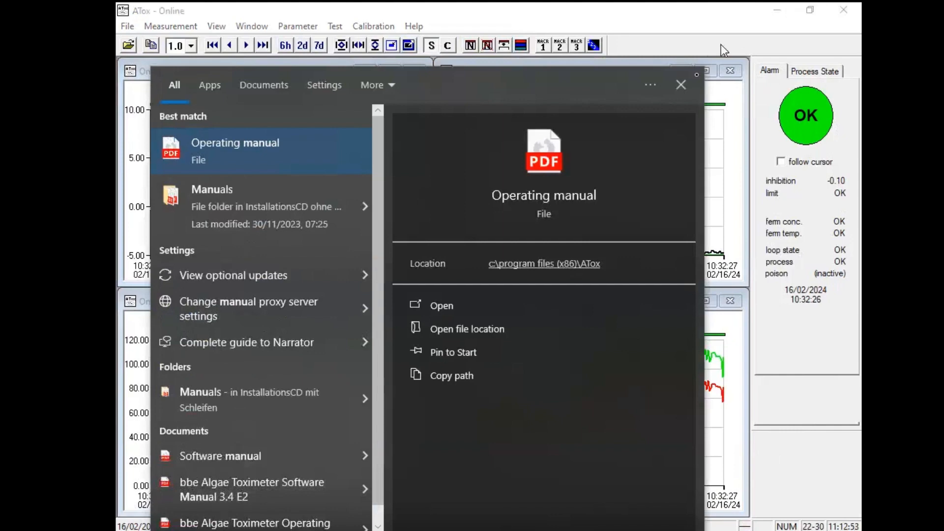
pyautogui.click(682, 85)
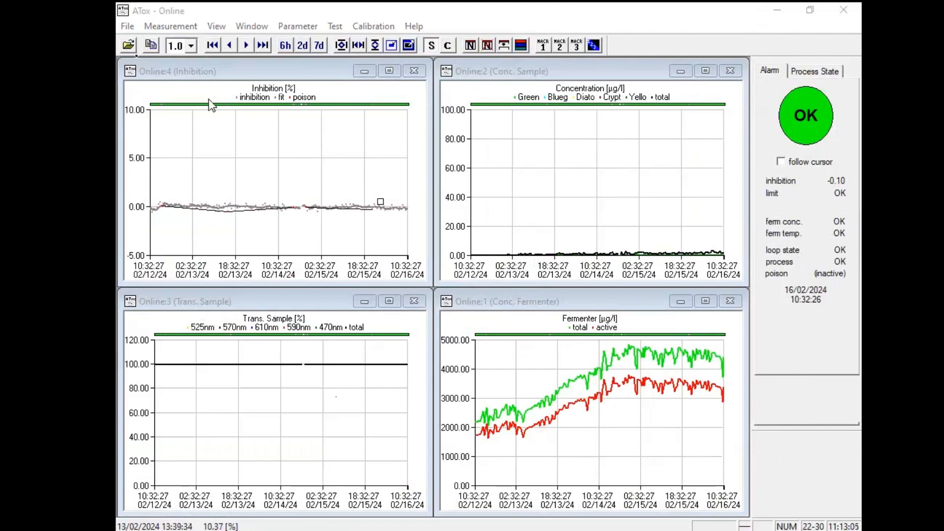
# - Export the data from 12 February 2024 10:32 to 16 February 2024 10:32 to Documents as the ATox database "Test demonstration"
pyautogui.click(124, 27)
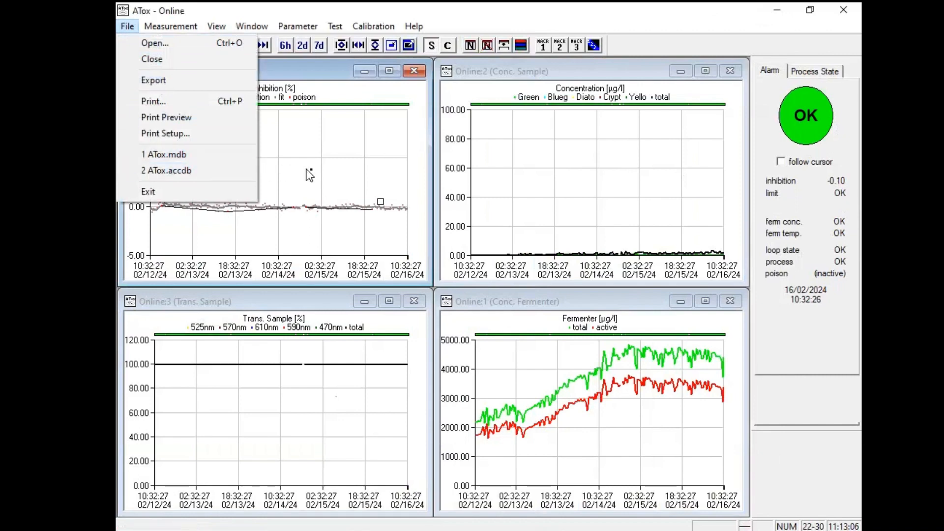
pyautogui.click(172, 83)
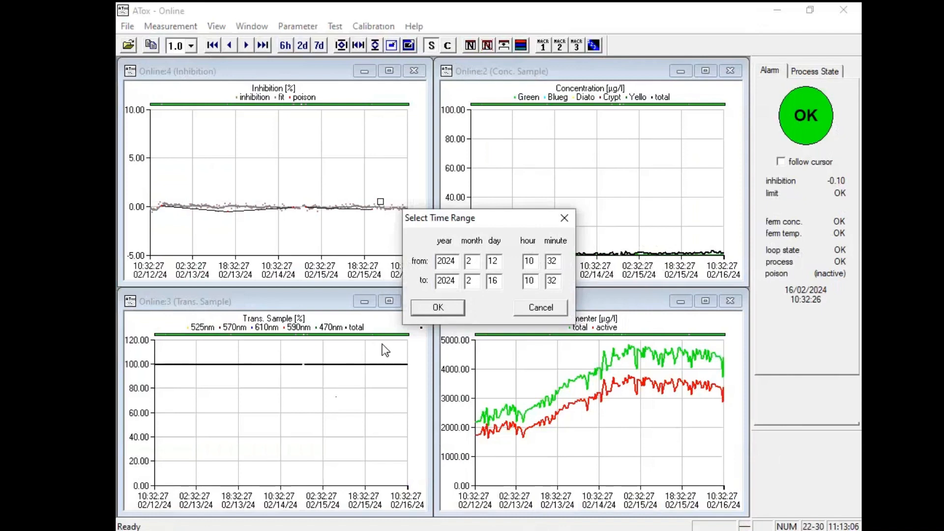
pyautogui.click(438, 308)
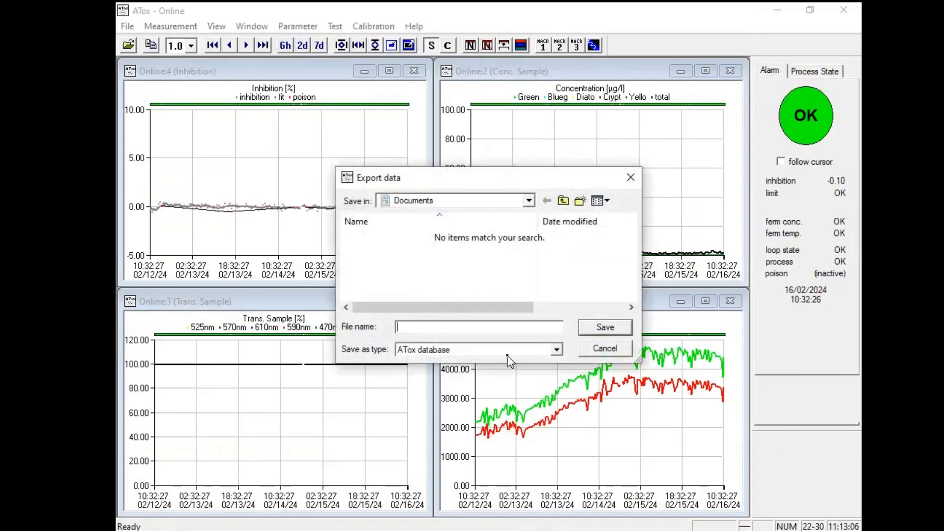
pyautogui.write('Test demonstration')
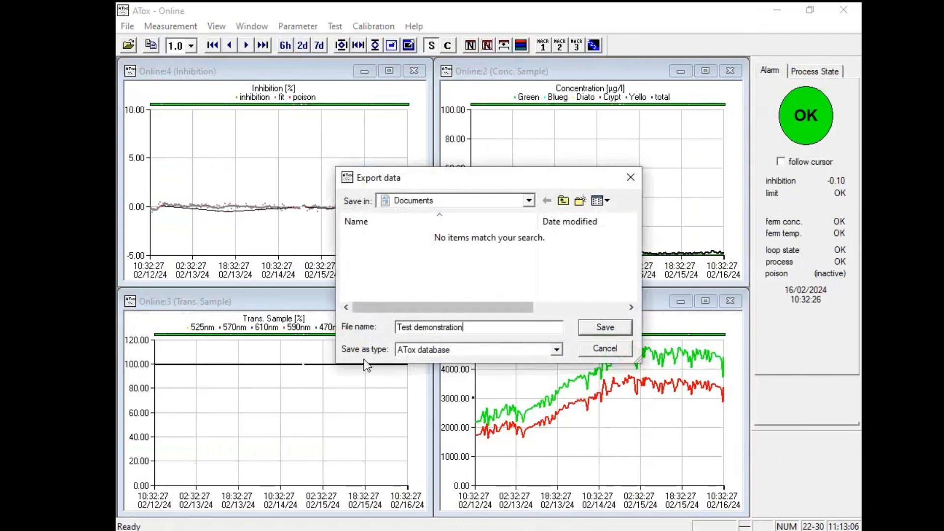
pyautogui.click(605, 329)
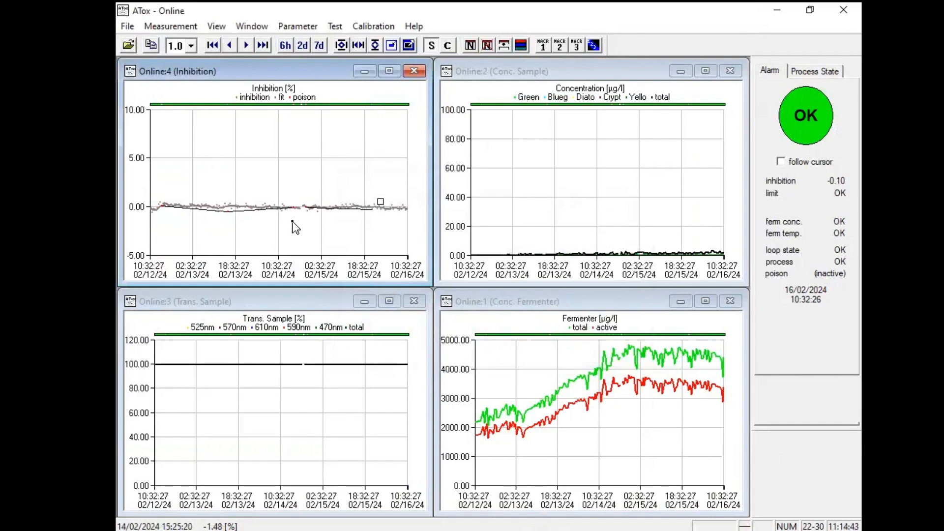
# - Open the exported ATox file "Test demonstration" from Documents, view its sample concentration graph, and close it
pyautogui.click(126, 27)
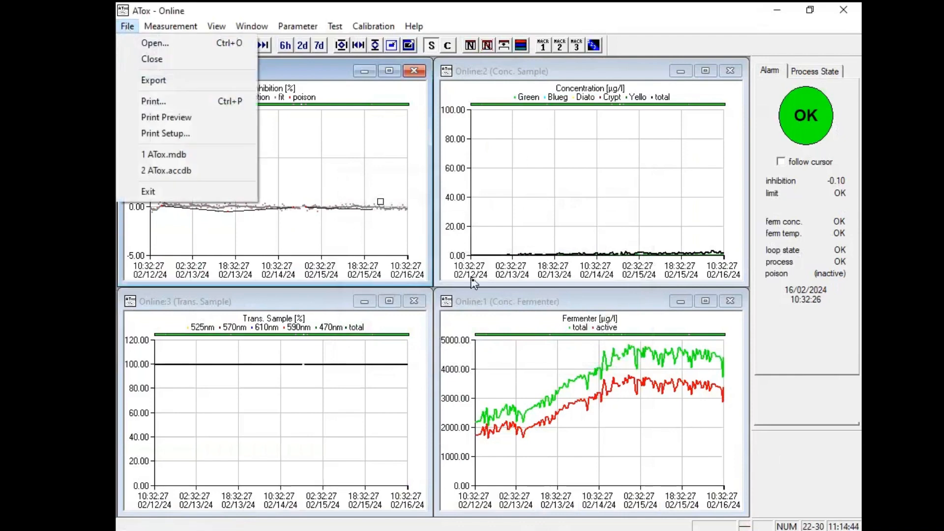
pyautogui.click(224, 43)
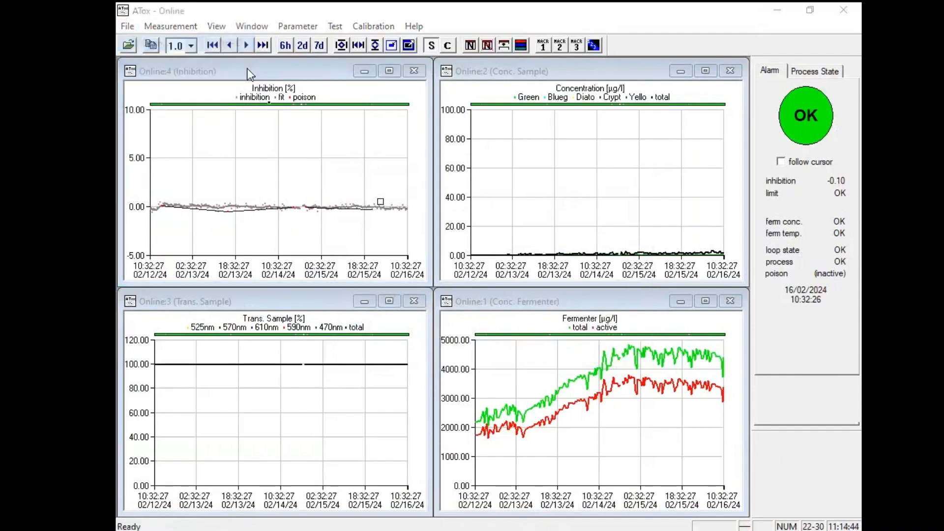
pyautogui.click(388, 238)
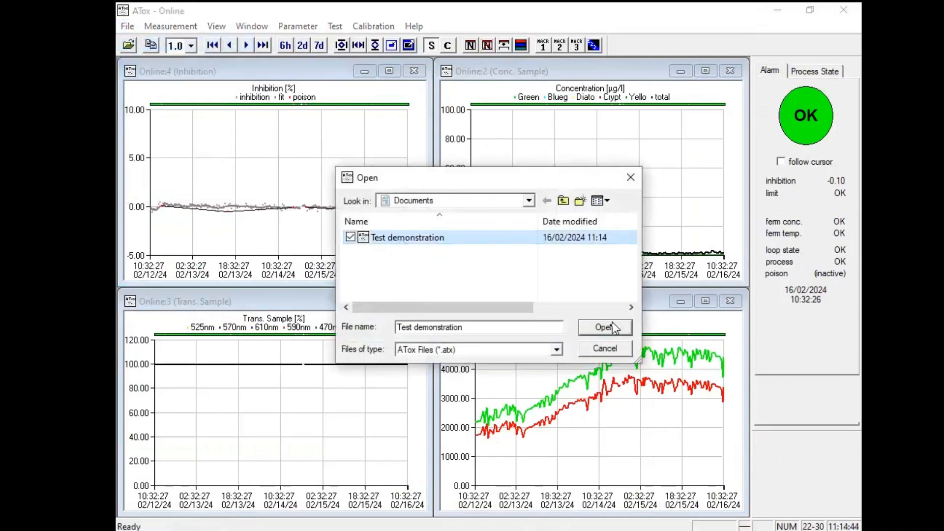
pyautogui.click(605, 327)
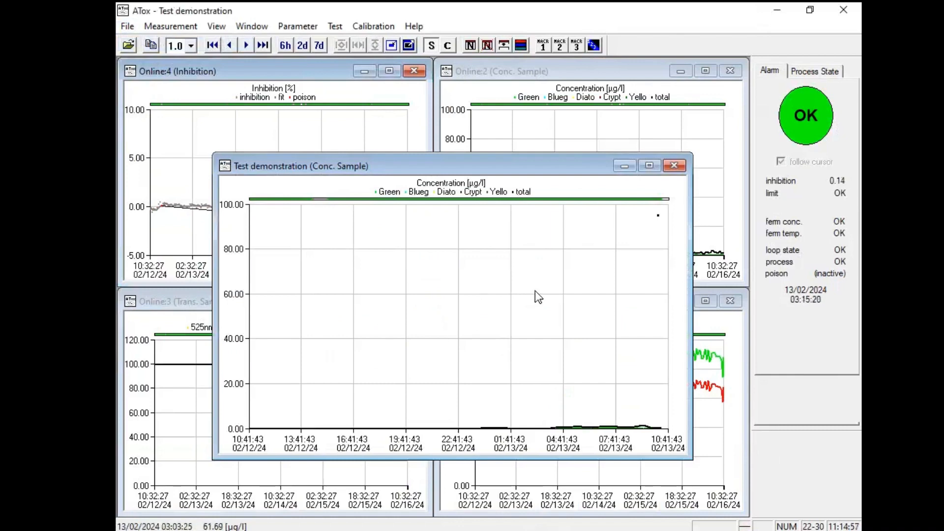
pyautogui.click(675, 167)
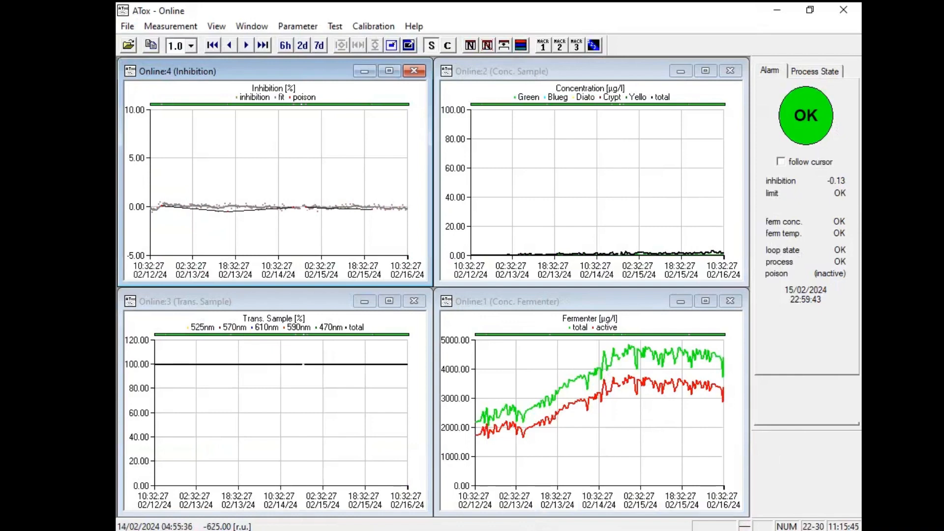
# - Return to the ATox online view and hide the title bars of the four graph windows
pyautogui.click(546, 530)
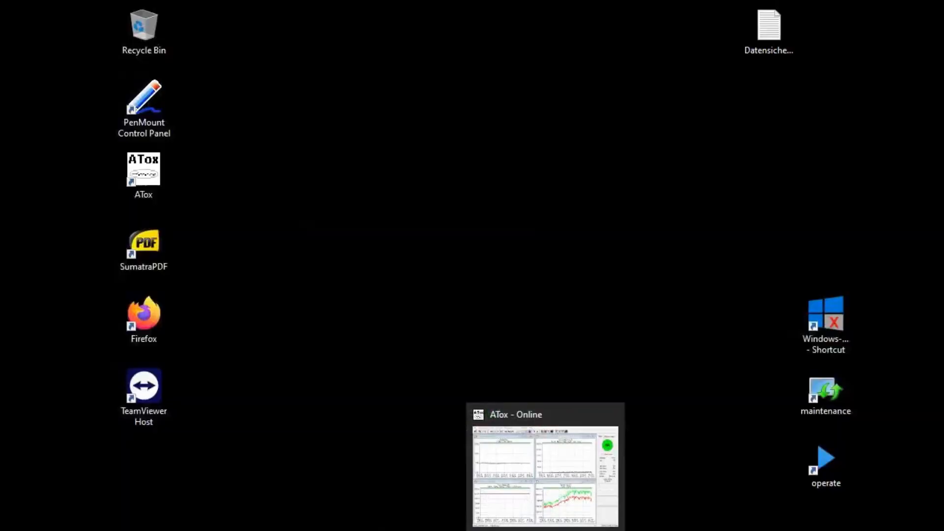
pyautogui.click(546, 530)
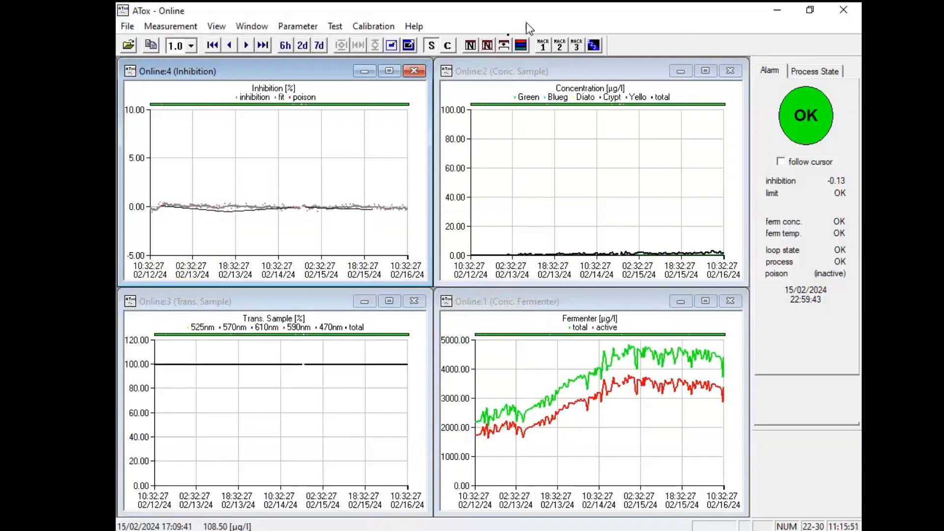
pyautogui.click(505, 45)
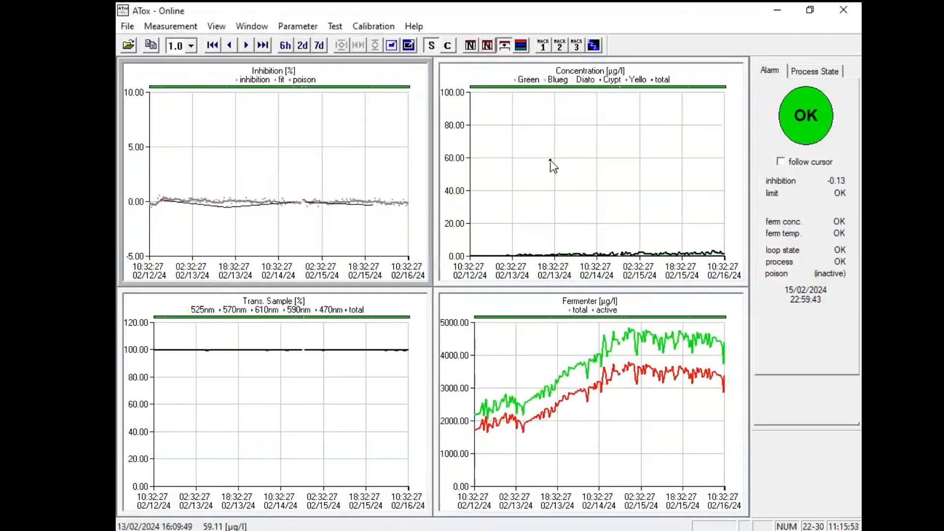
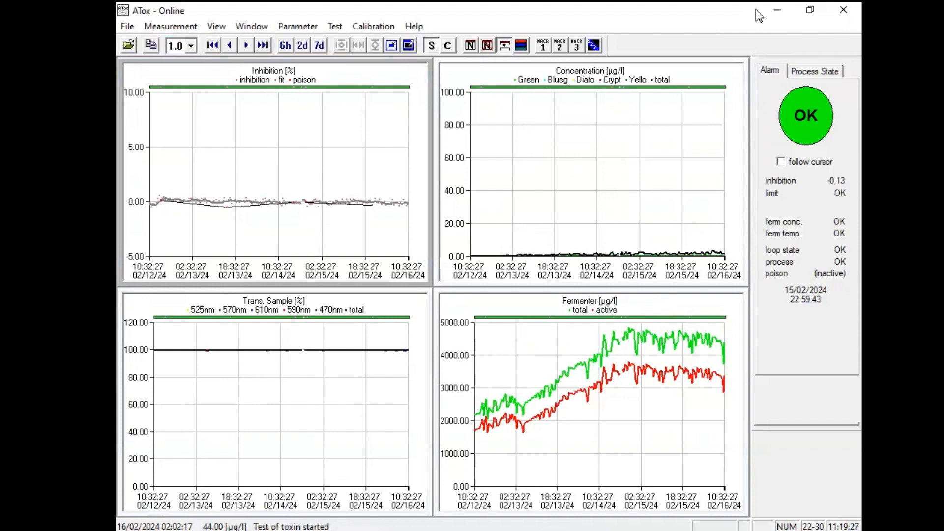
# - Set the poison measurement frequency to 0 in the measuring procedure parameters and apply it
pyautogui.click(298, 26)
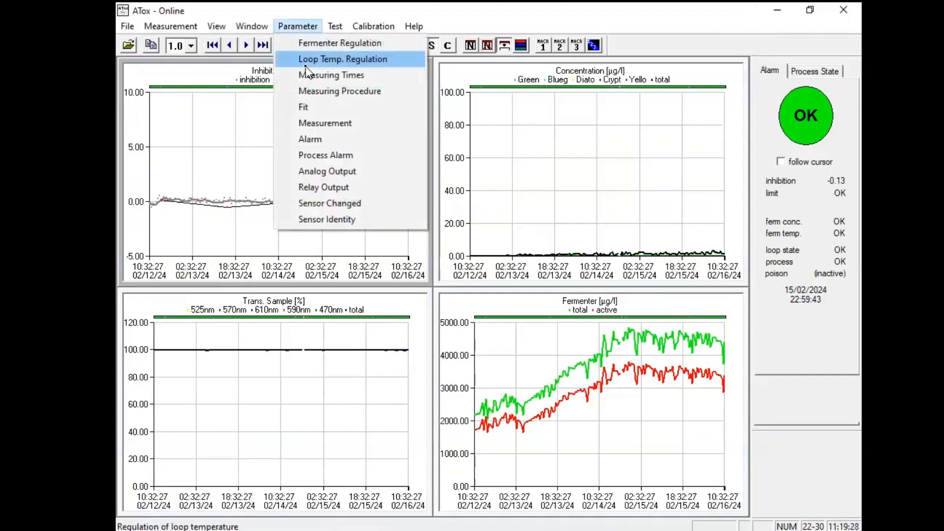
pyautogui.click(322, 91)
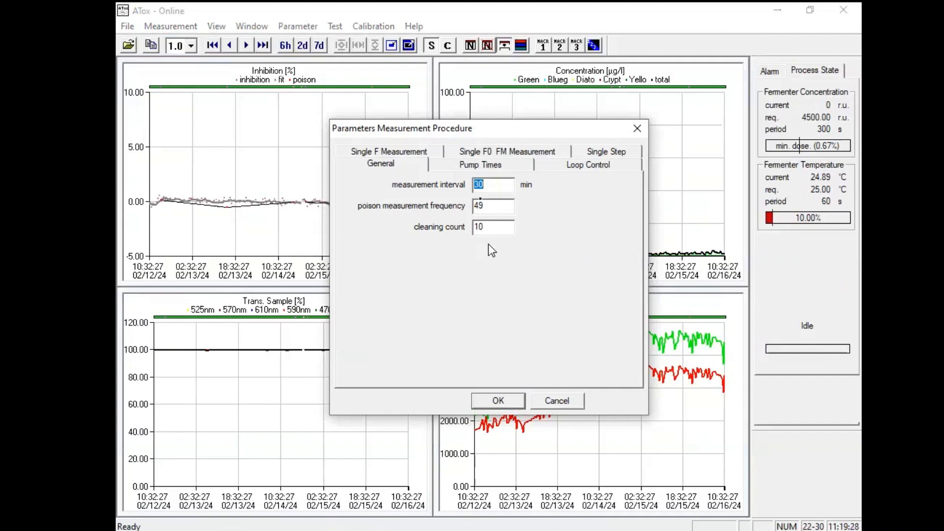
pyautogui.moveTo(494, 204); pyautogui.dragTo(397, 214)
pyautogui.write('0')
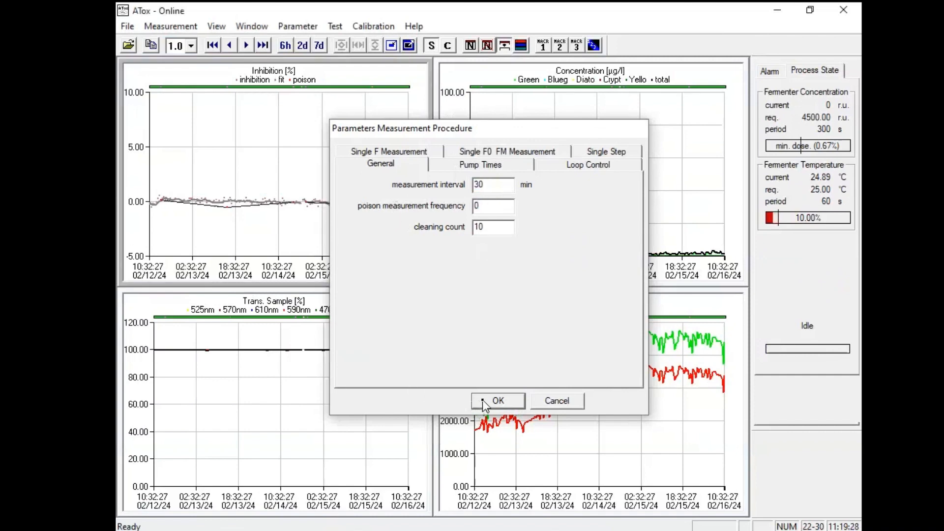
pyautogui.click(497, 400)
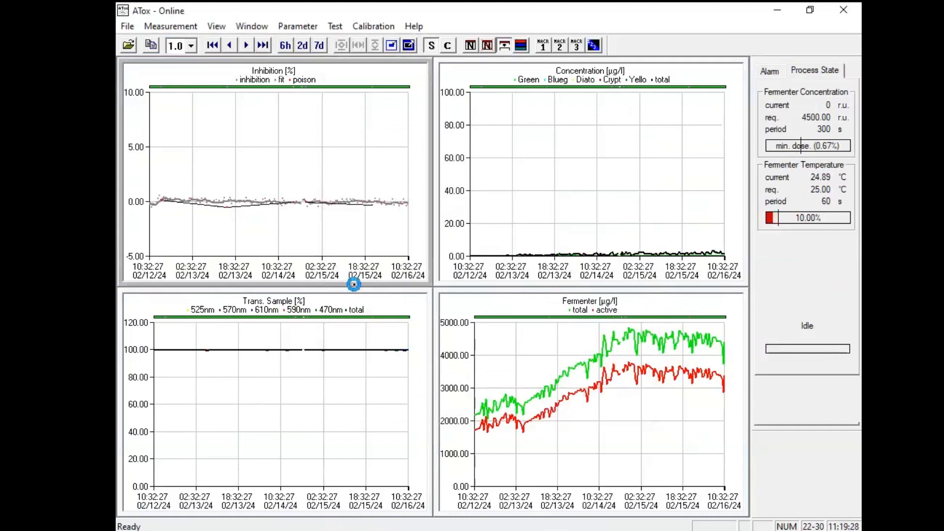
# - Review the poison measurement frequency in the general measuring procedure parameters and close them without changes
pyautogui.click(297, 27)
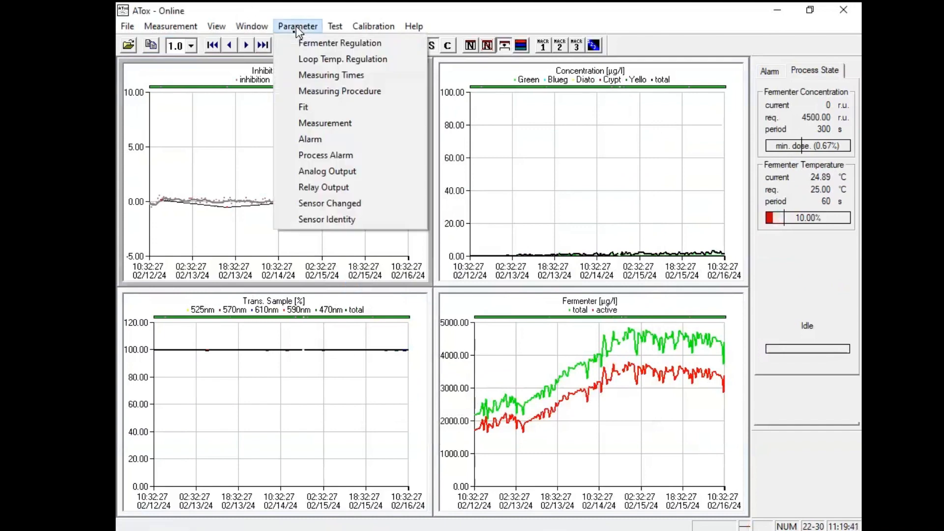
pyautogui.click(333, 92)
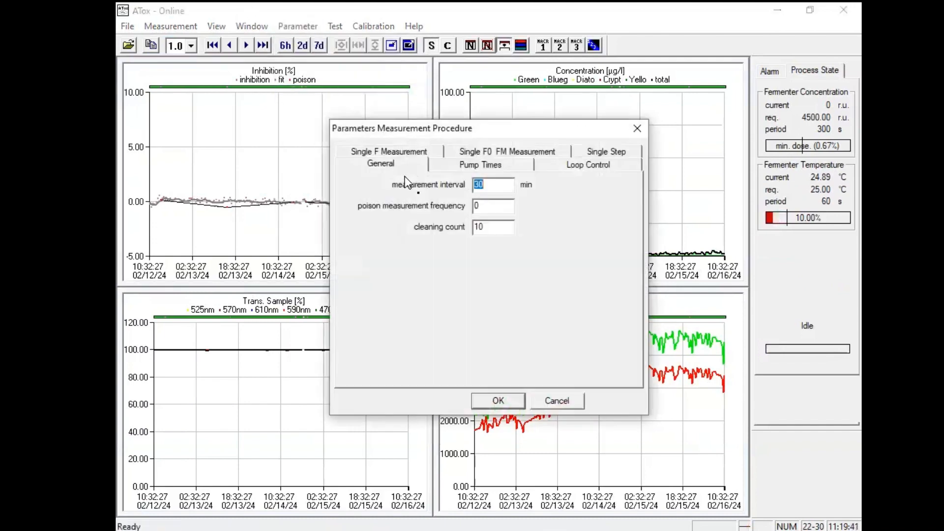
pyautogui.click(491, 206)
pyautogui.click(562, 401)
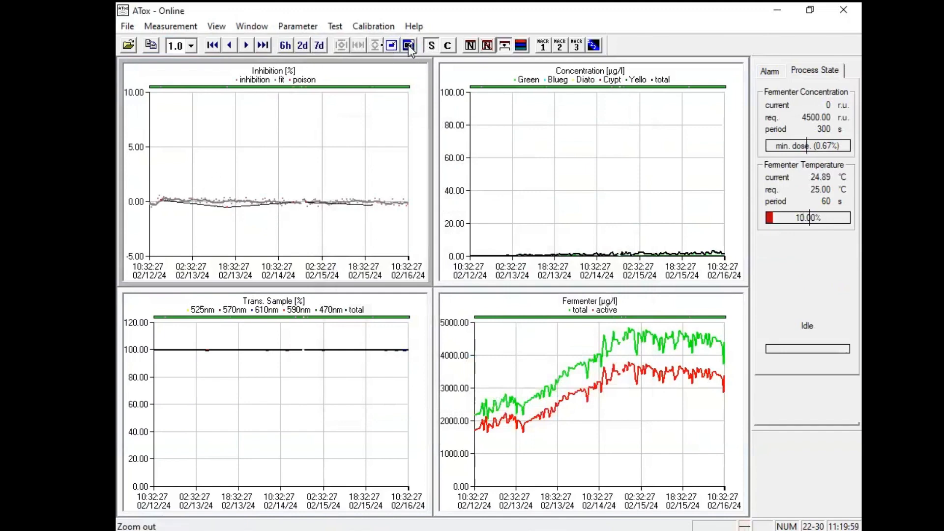
# - Mark an area around the zero line in the Inhibition graph and zoom in vertically to -2.00 to 2.00 %
pyautogui.moveTo(227, 180); pyautogui.dragTo(280, 222)
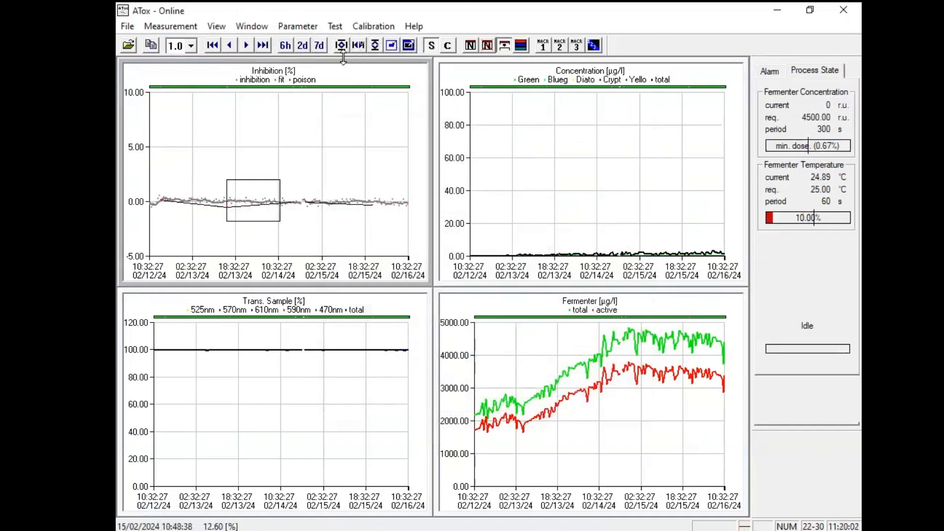
pyautogui.click(375, 46)
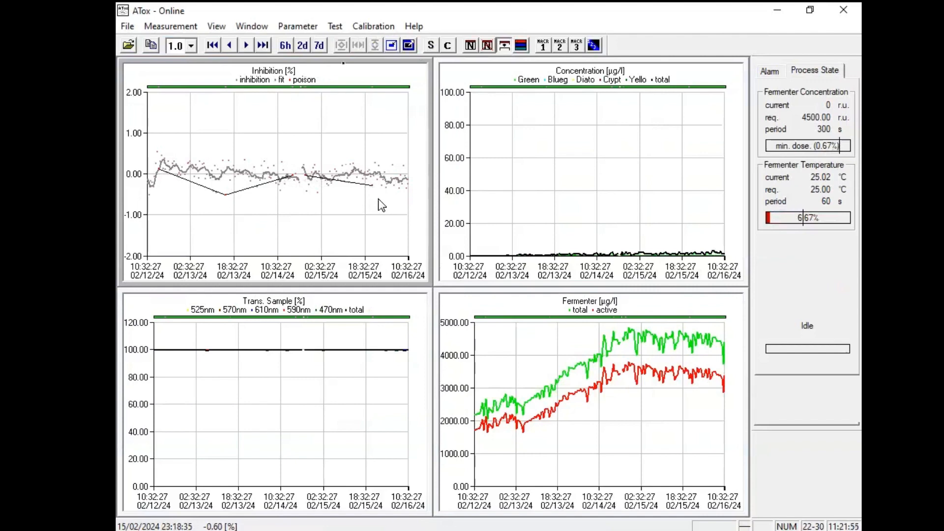
# - Set the poison measurement frequency to 49 in the measuring procedure parameters and apply it
pyautogui.click(299, 27)
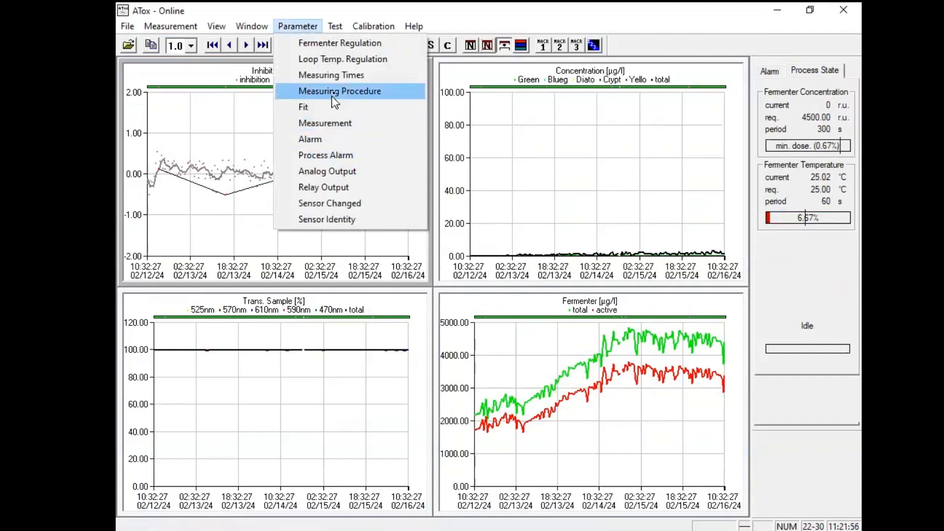
pyautogui.click(334, 92)
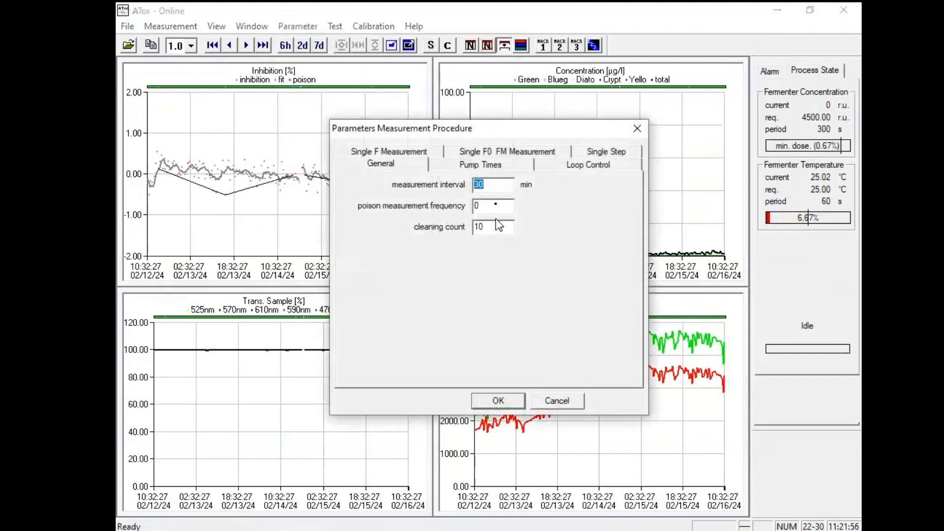
pyautogui.press('Tab')
pyautogui.write('49')
pyautogui.click(501, 400)
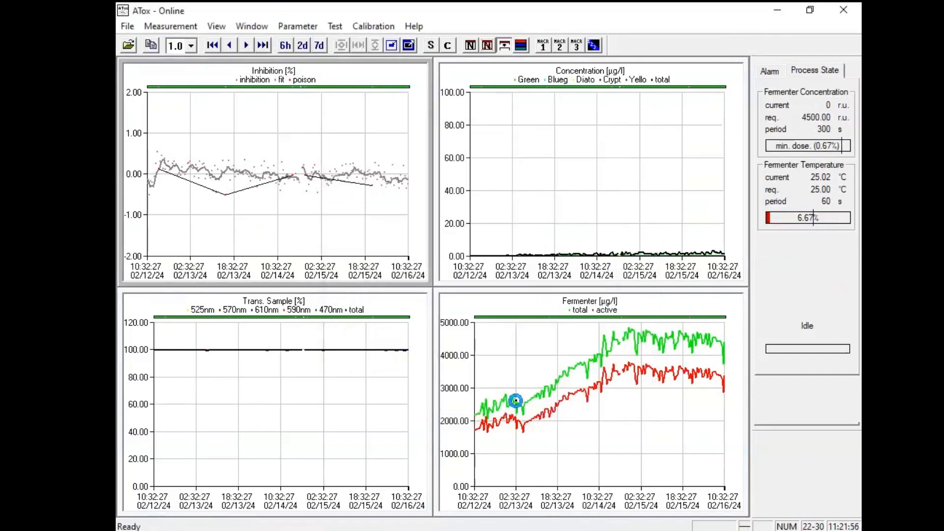
pyautogui.click(351, 175)
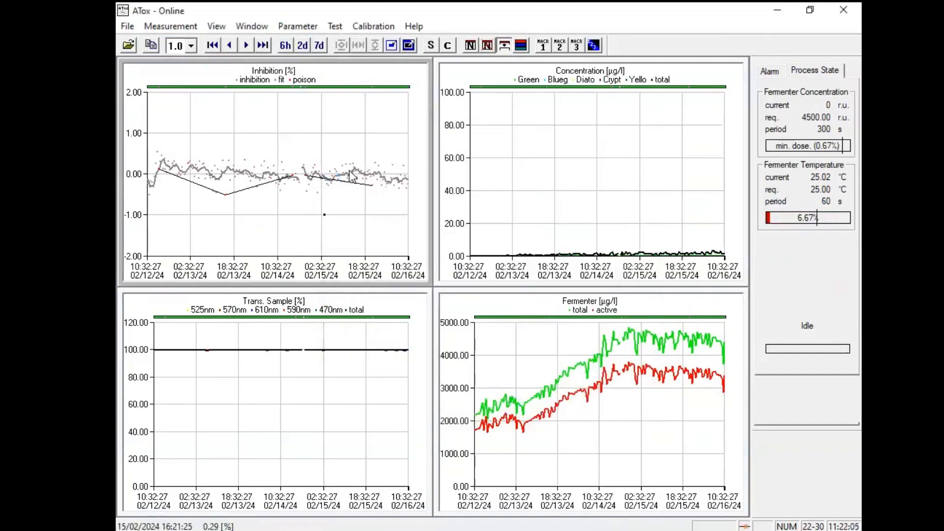
pyautogui.click(339, 226)
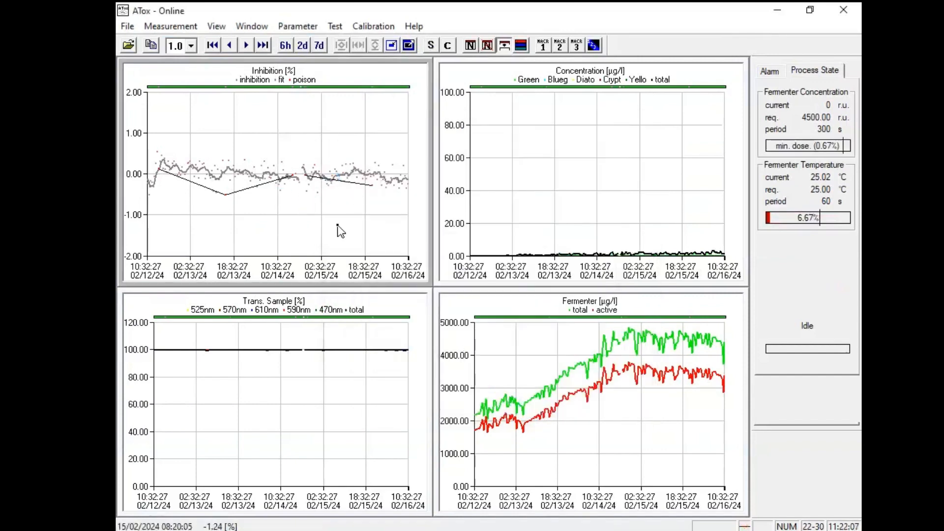